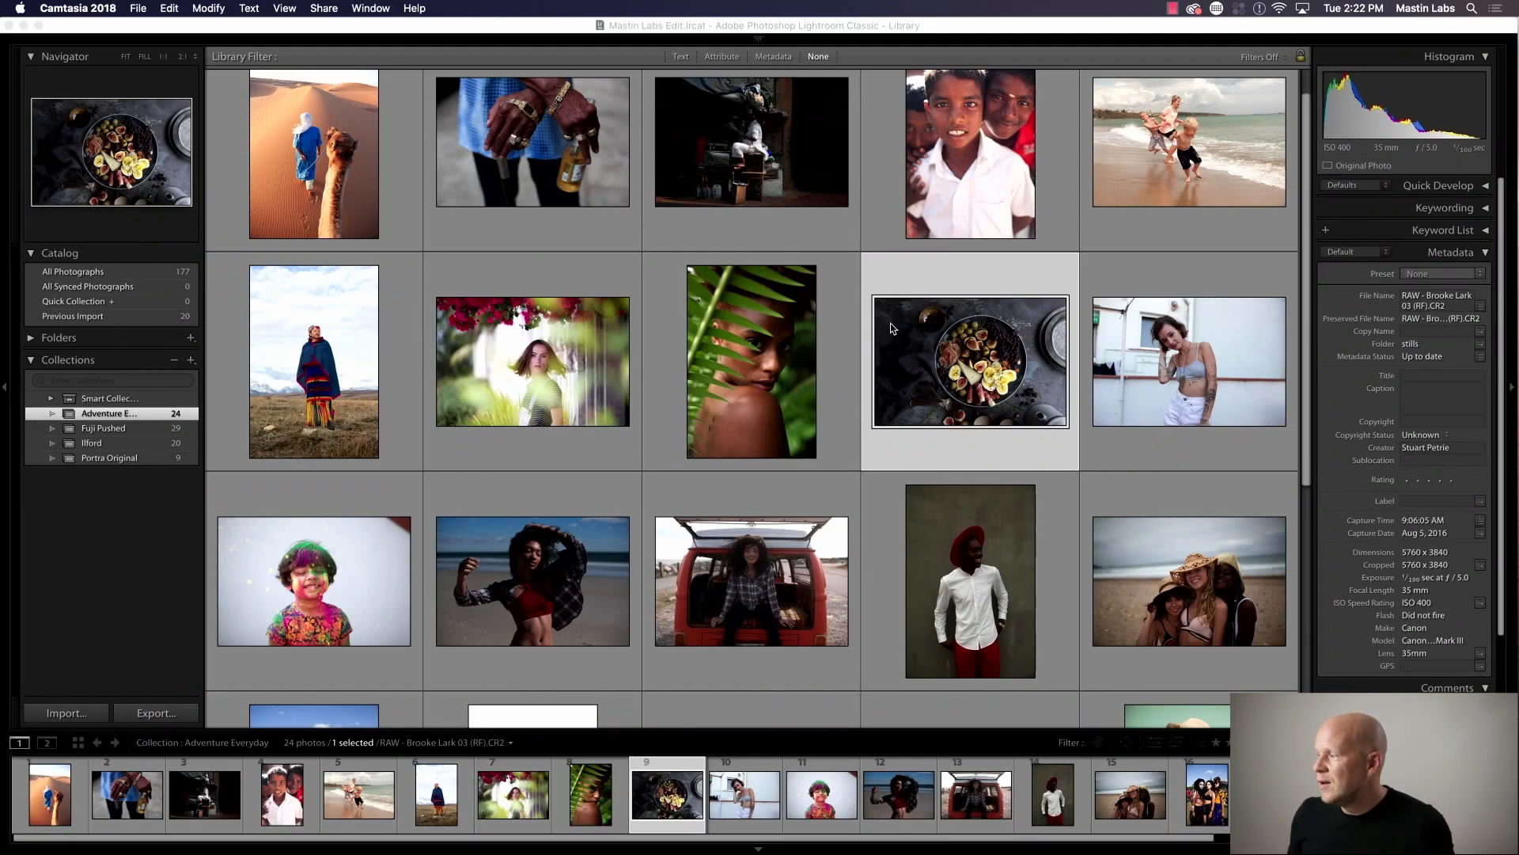
# Open the photo of the hands with gold rings and a bottle in the Develop module
pyautogui.scroll(1, 695, 279)
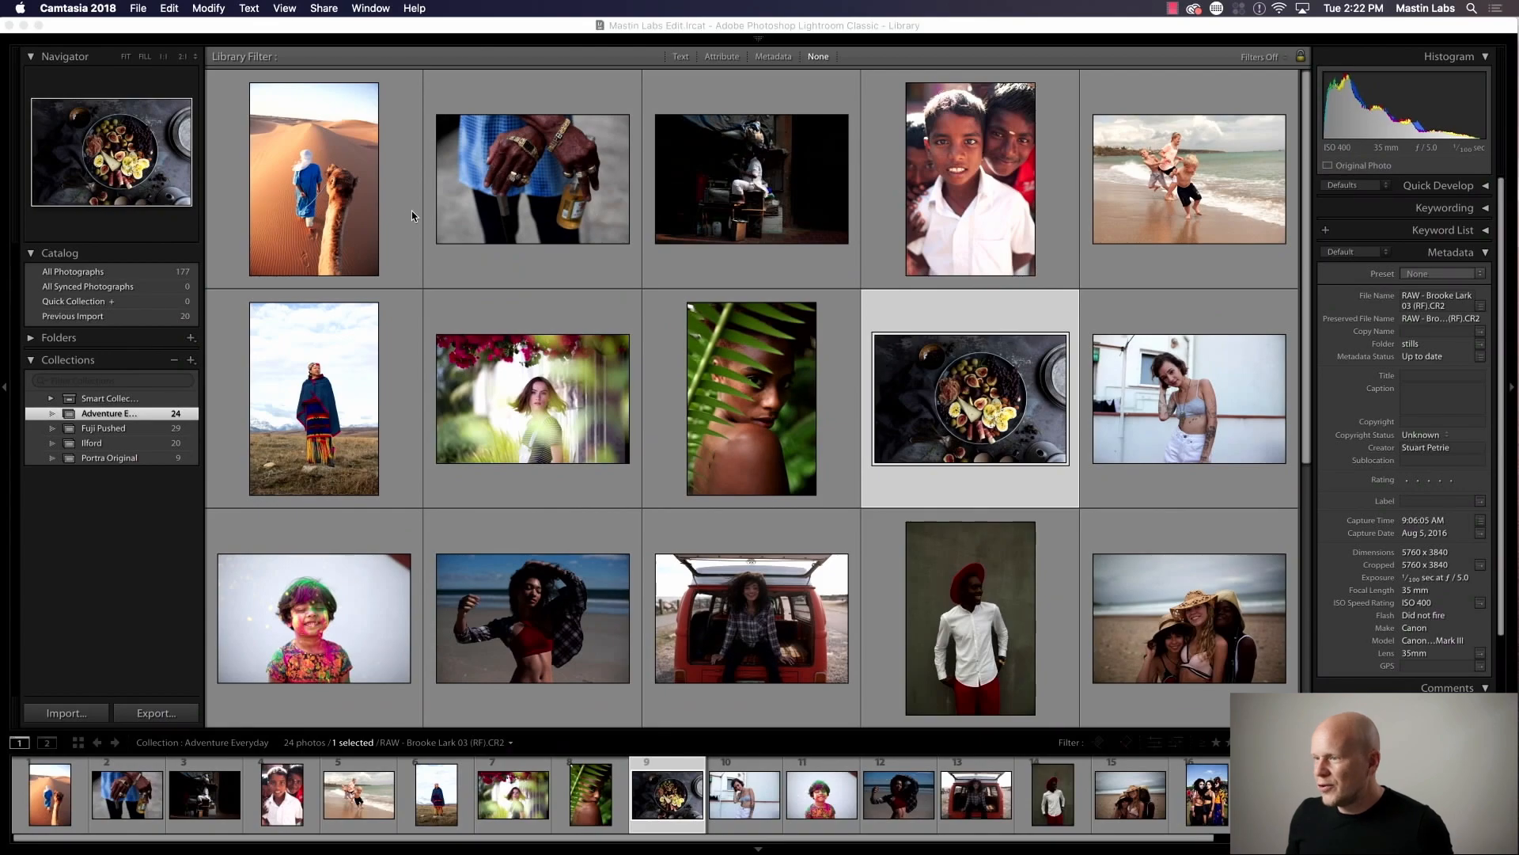
pyautogui.click(487, 210)
pyautogui.doubleClick(488, 210)
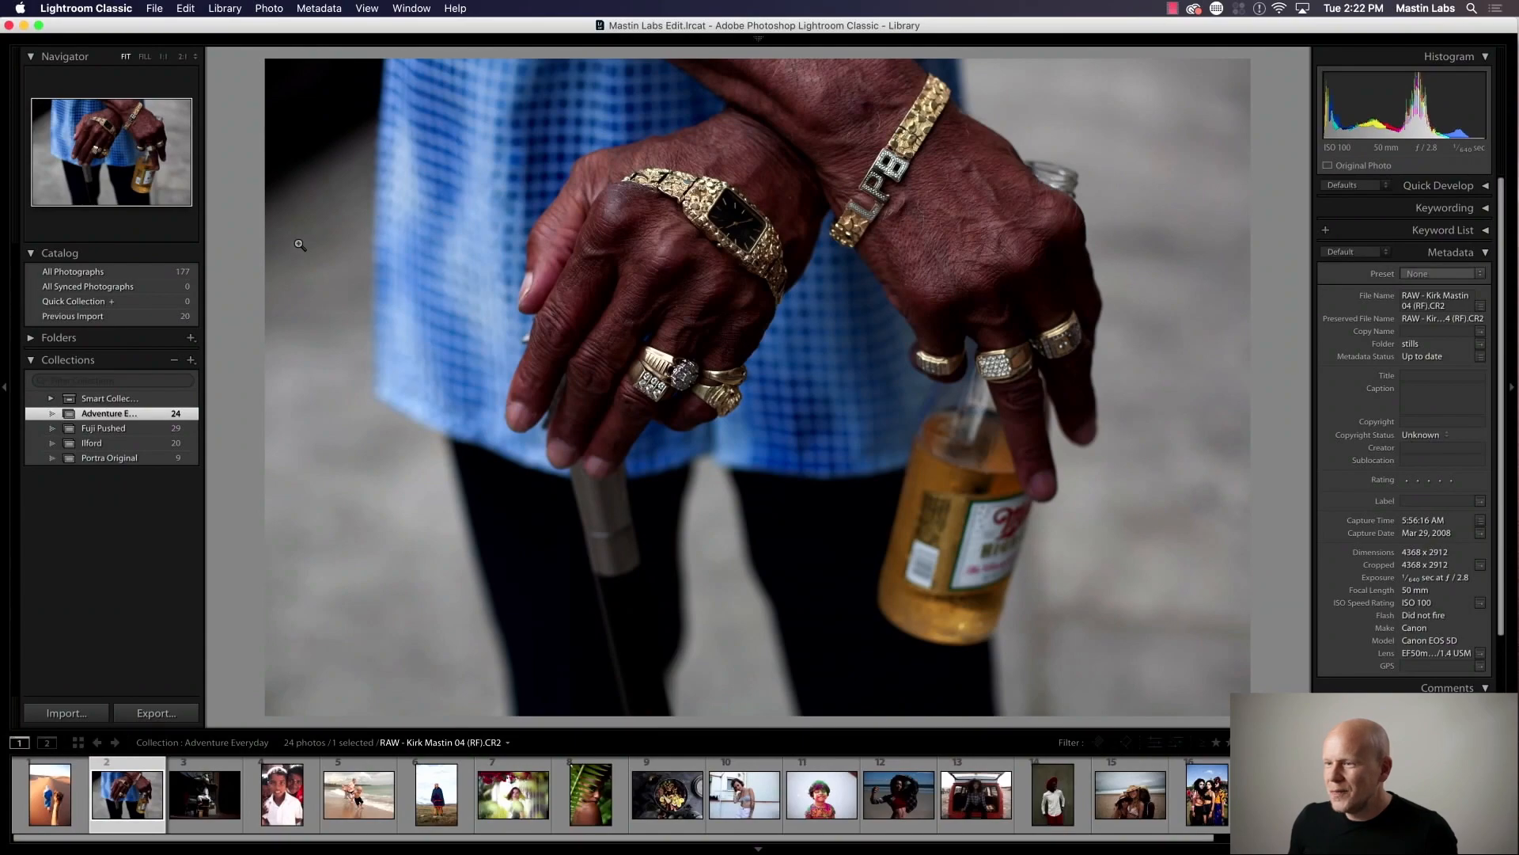
pyautogui.moveTo(1015, 41)
pyautogui.click(1152, 62)
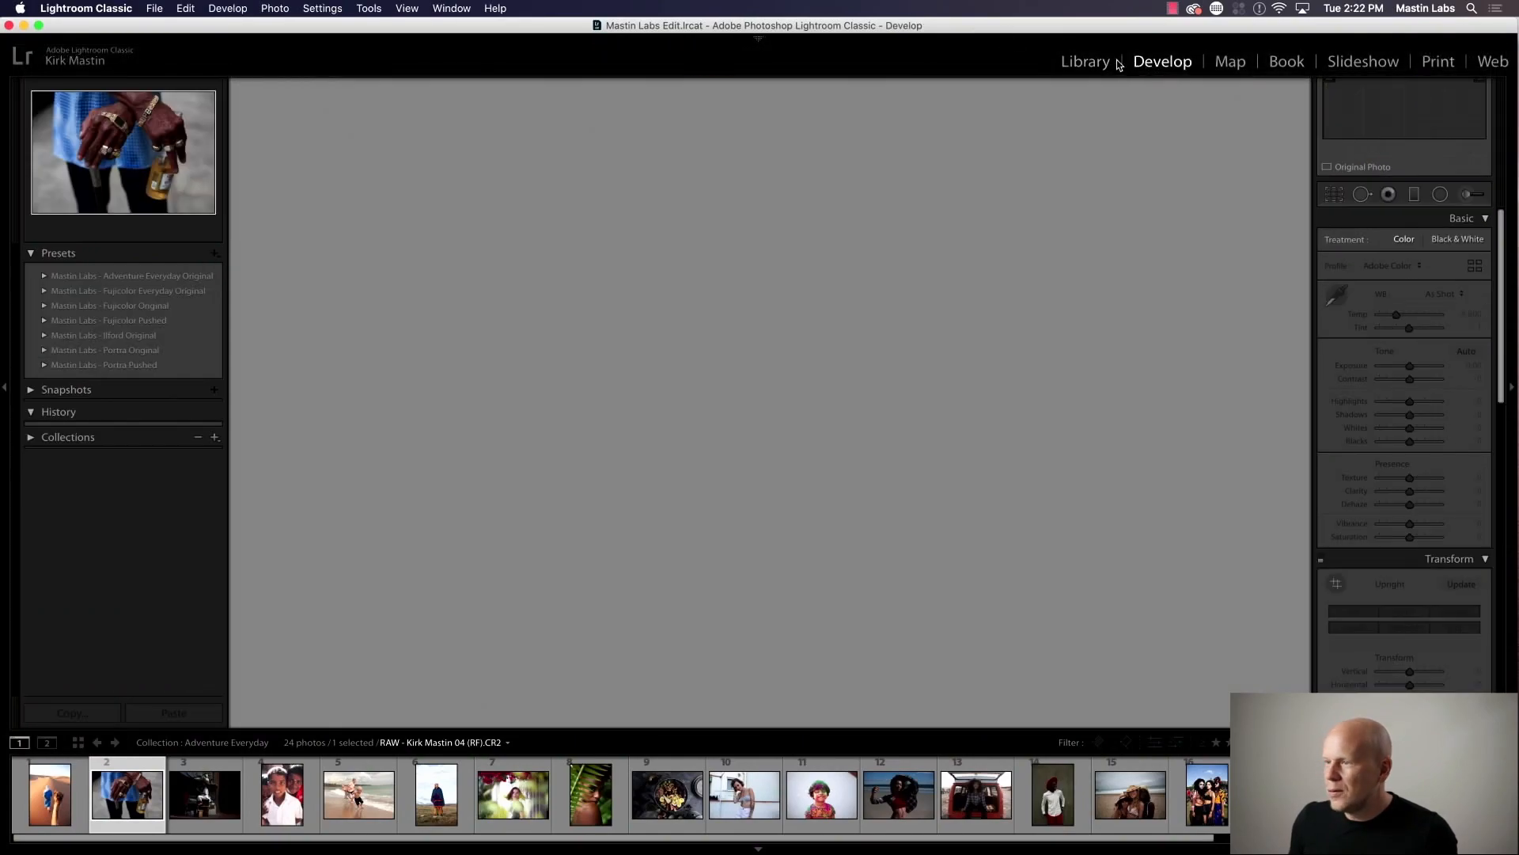
# Apply the Adventure Everyday Original preset 1a. Ektar 100, with exposure +0.35, temperature 4,502 and tint -7
pyautogui.click(45, 276)
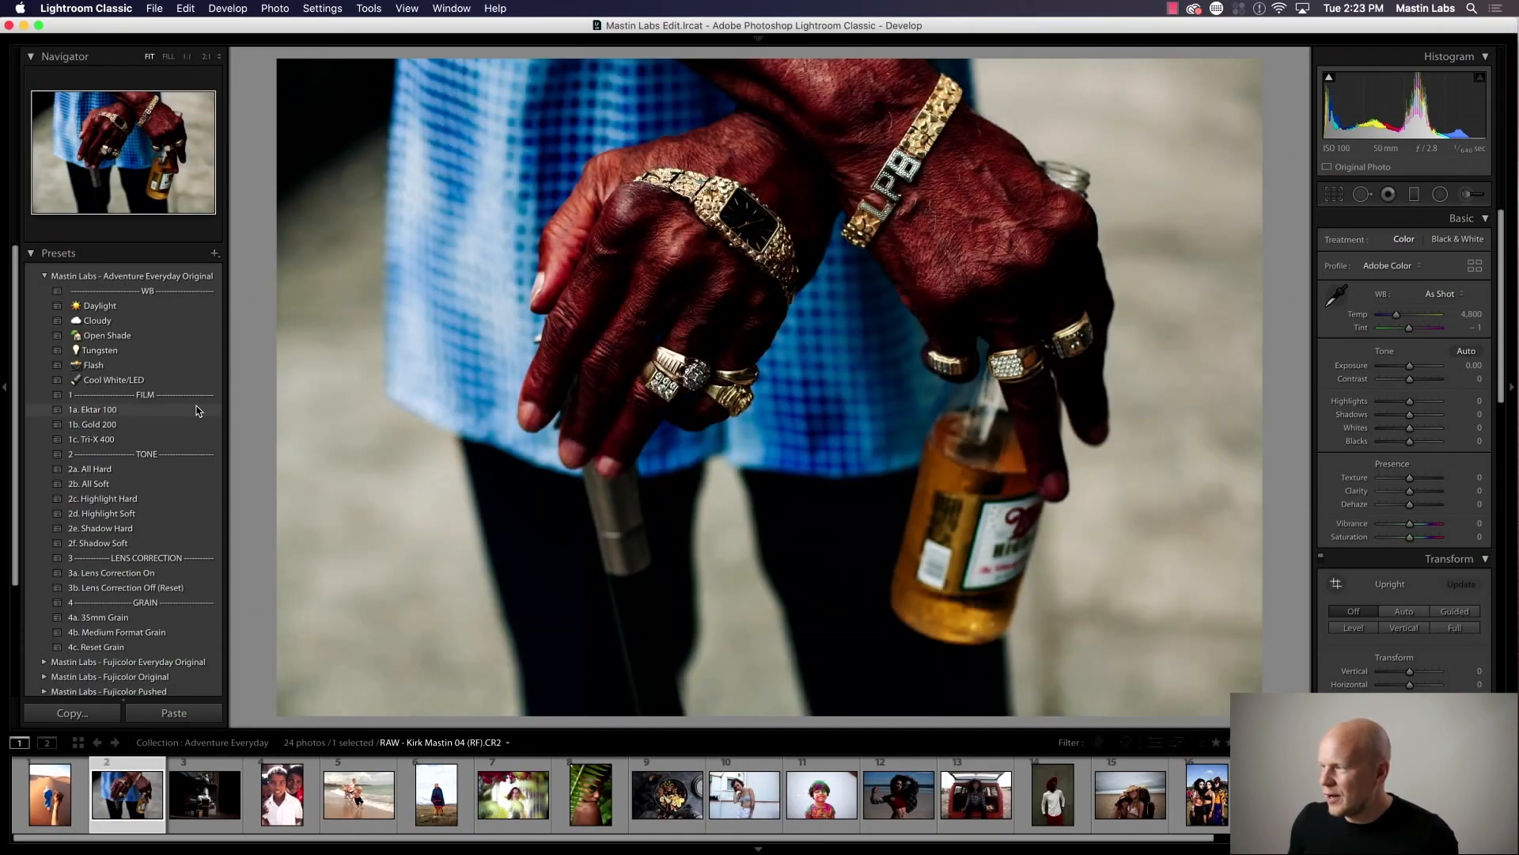
pyautogui.click(197, 407)
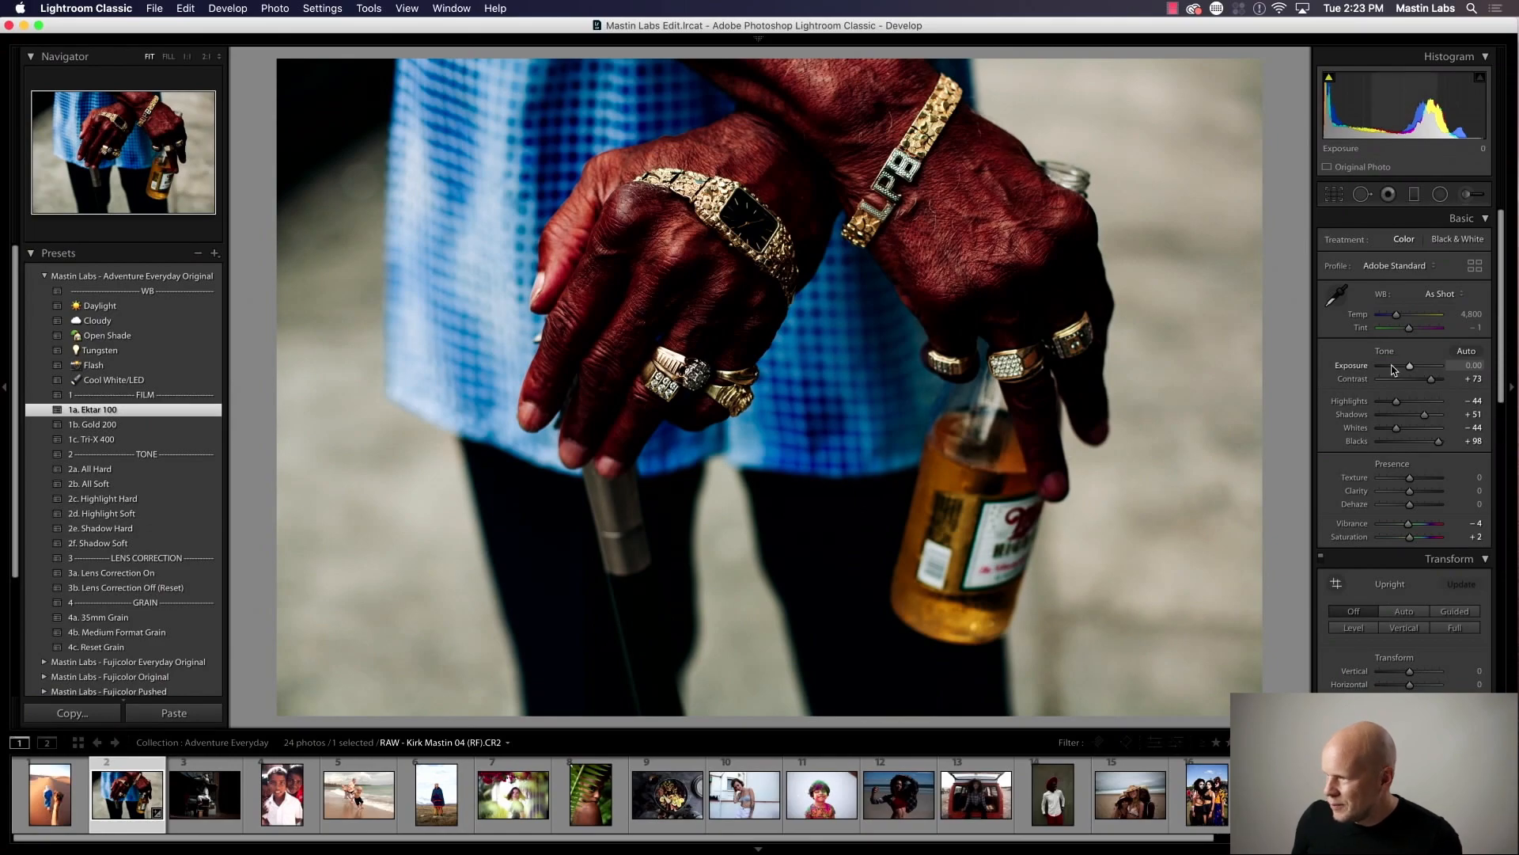
pyautogui.moveTo(1409, 368); pyautogui.dragTo(1414, 369)
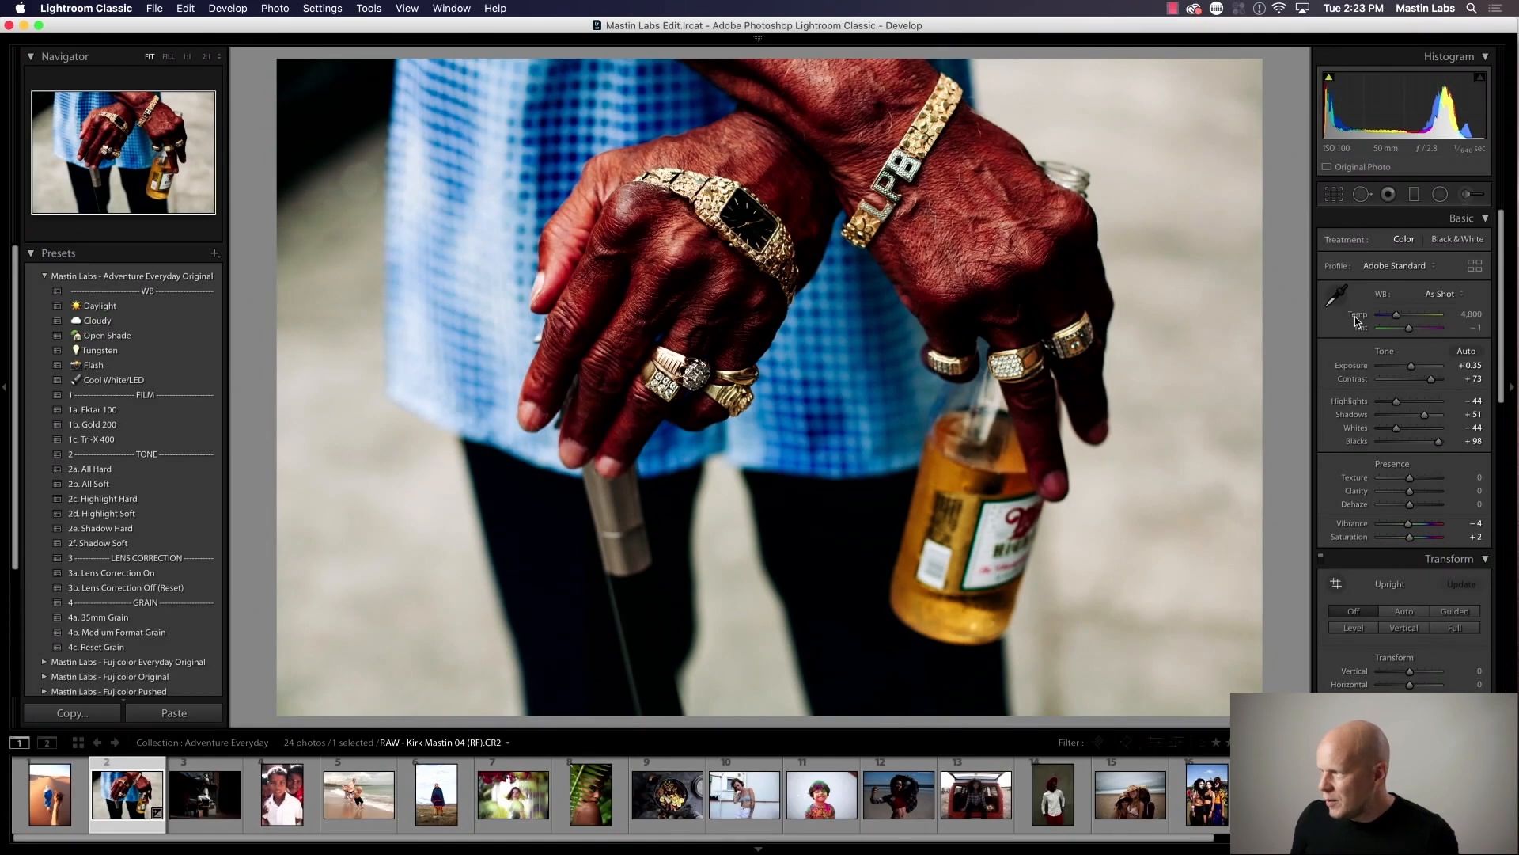
pyautogui.moveTo(1398, 316); pyautogui.dragTo(1395, 318)
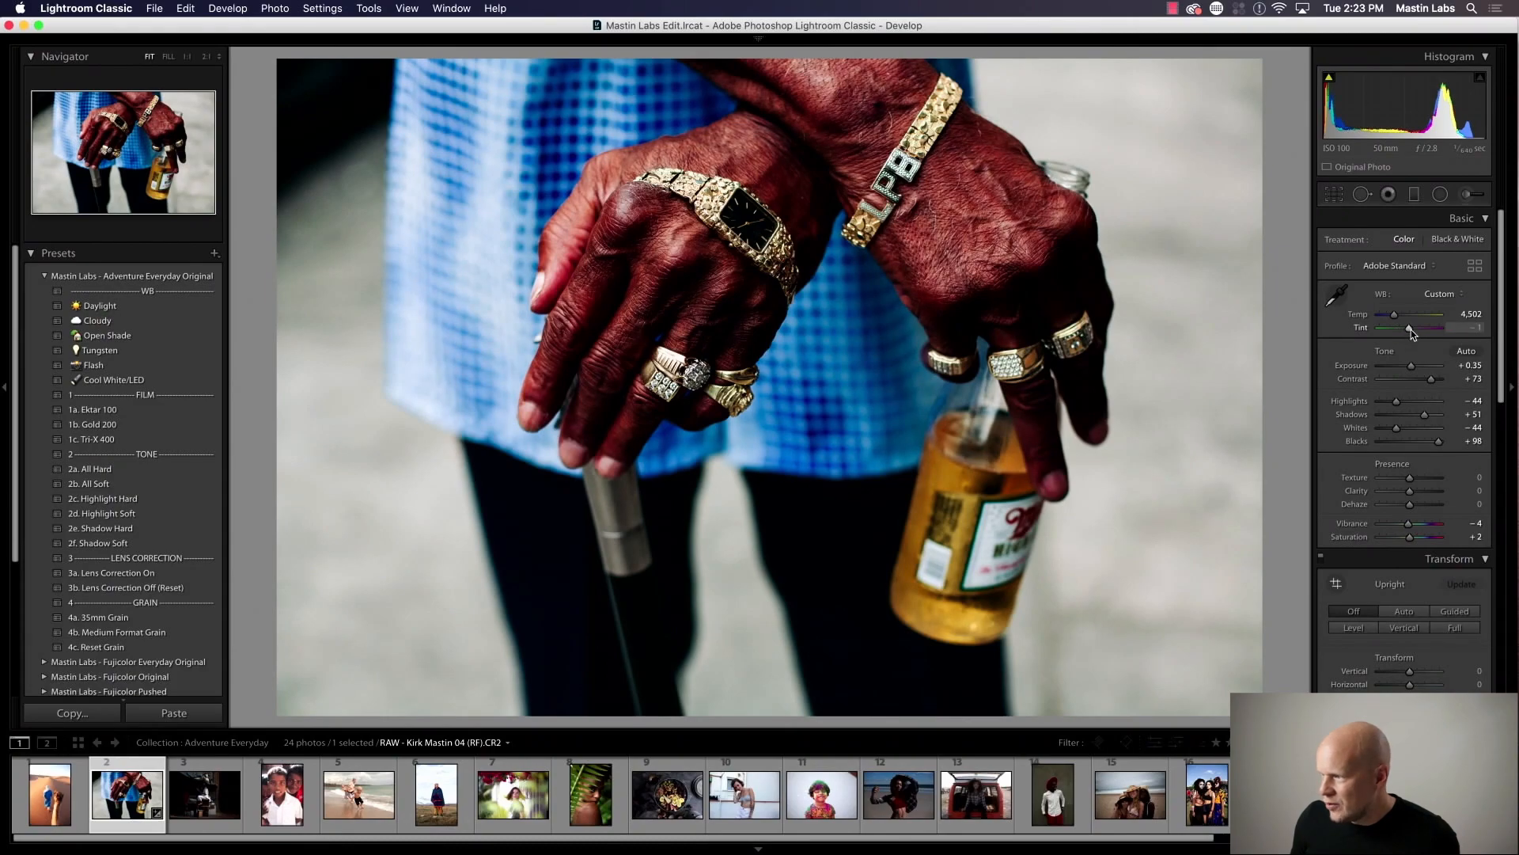
pyautogui.moveTo(1412, 329); pyautogui.dragTo(1414, 333)
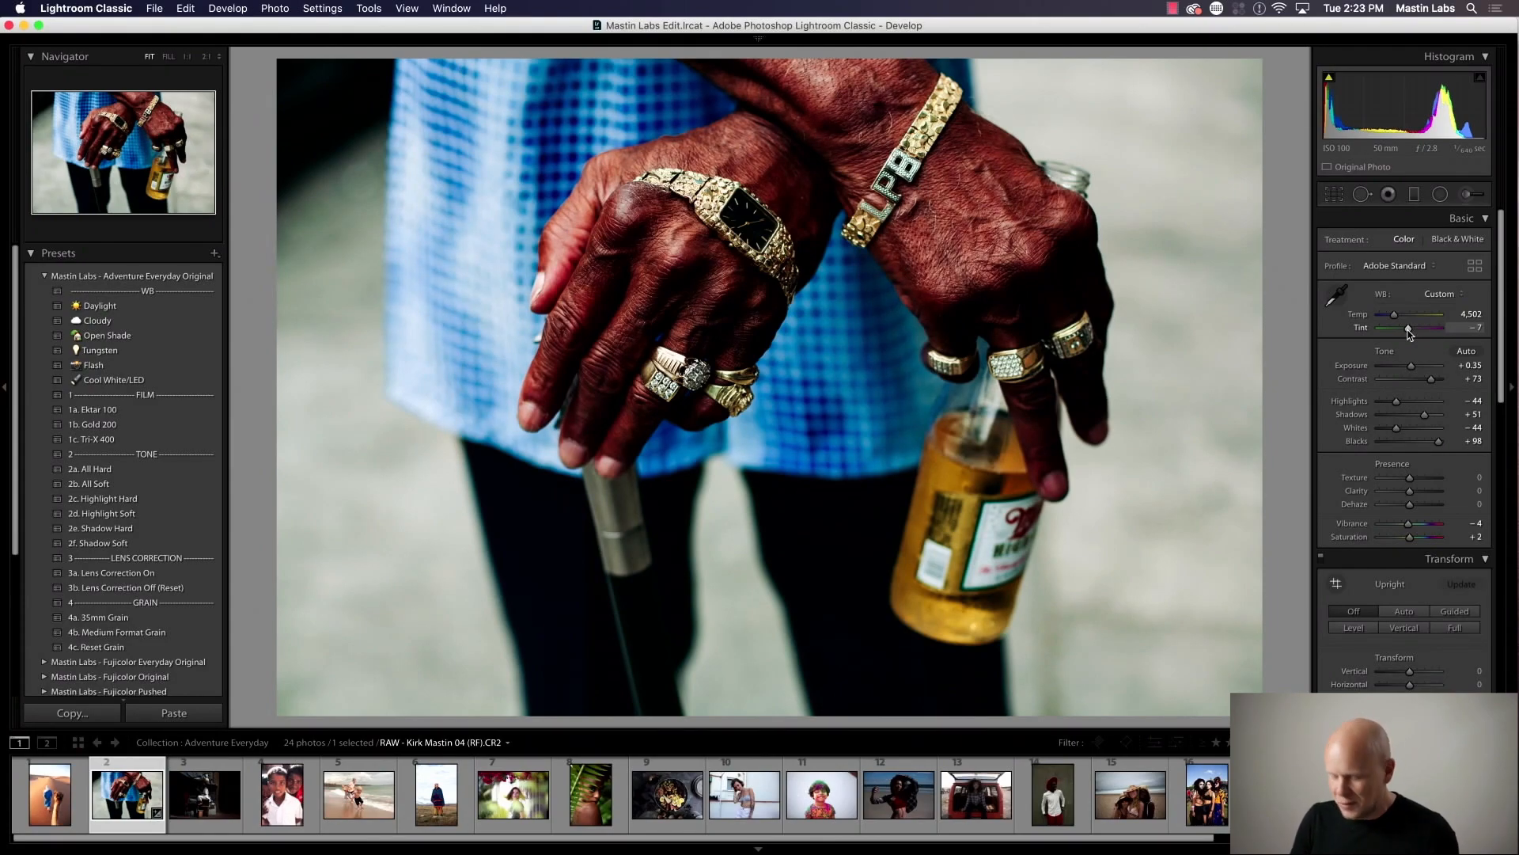
# Compare the before and after versions of the Ektar 100 edit side by side, and return to the single view
pyautogui.press('y')
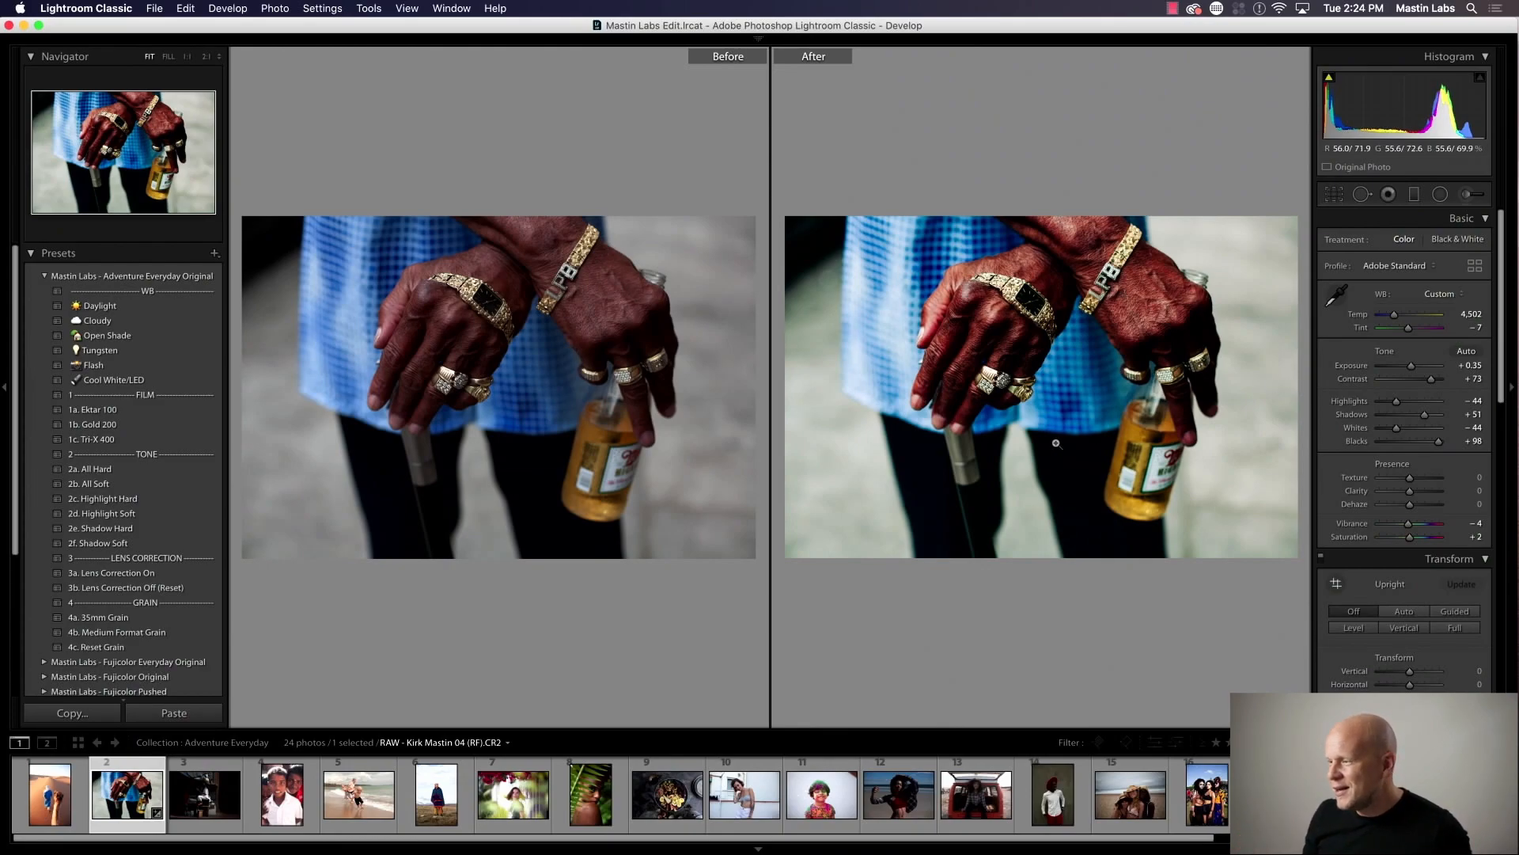
pyautogui.moveTo(1133, 46)
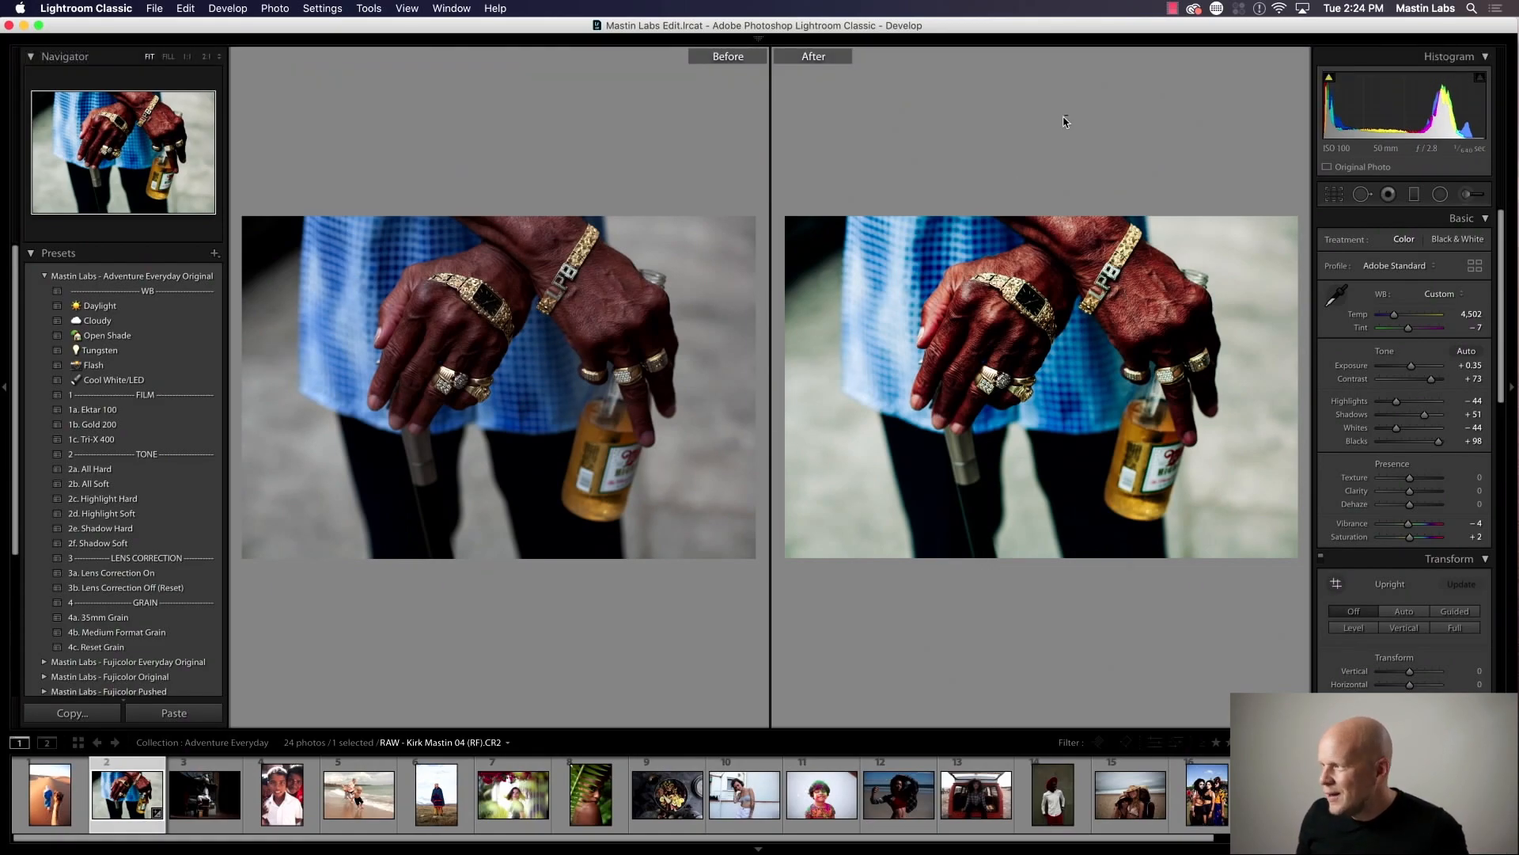
pyautogui.moveTo(1086, 61)
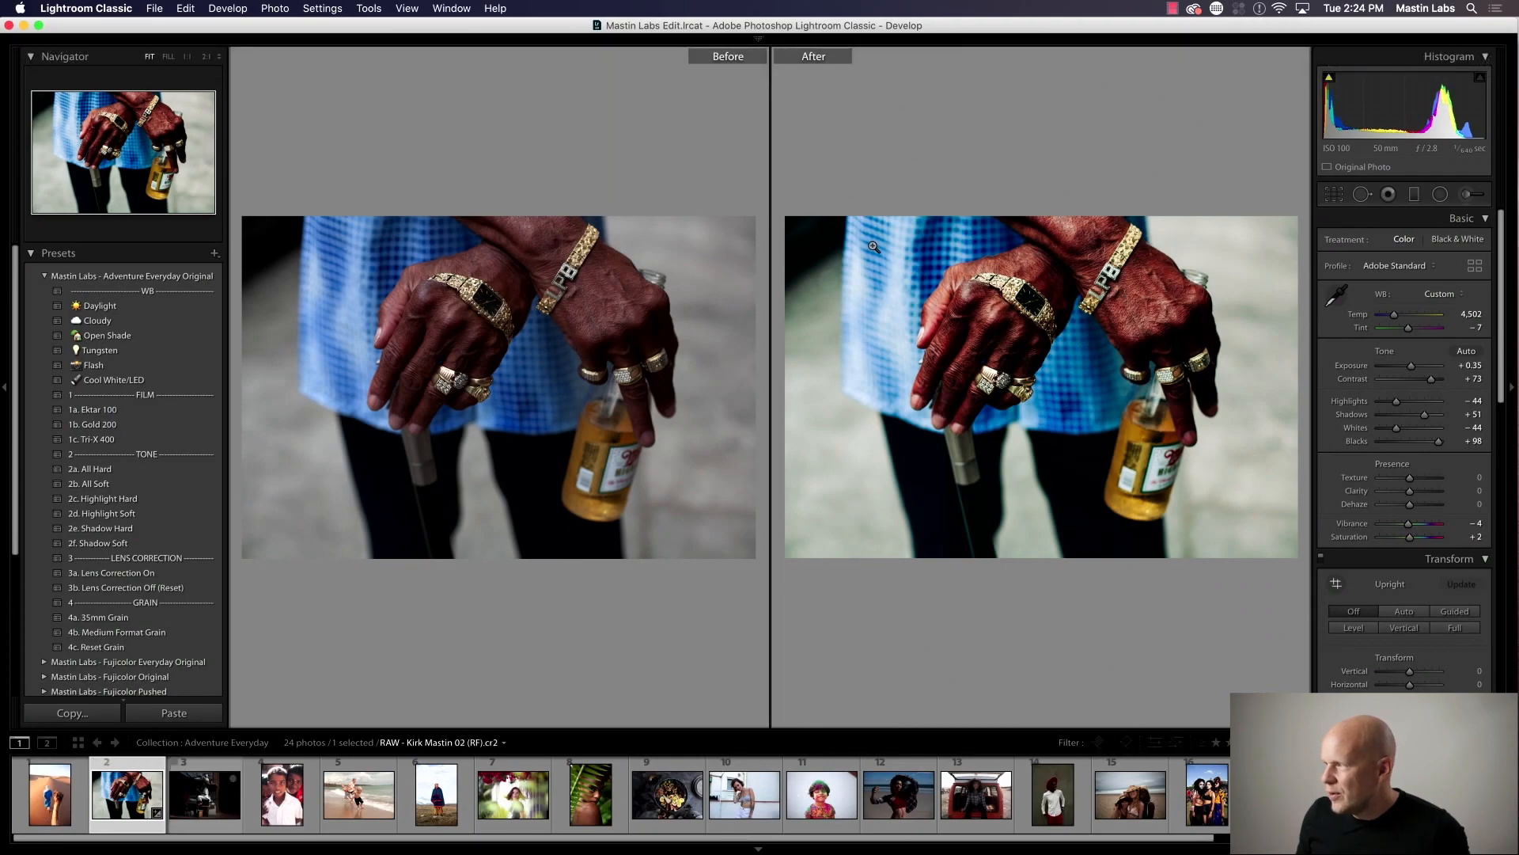
pyautogui.press('y')
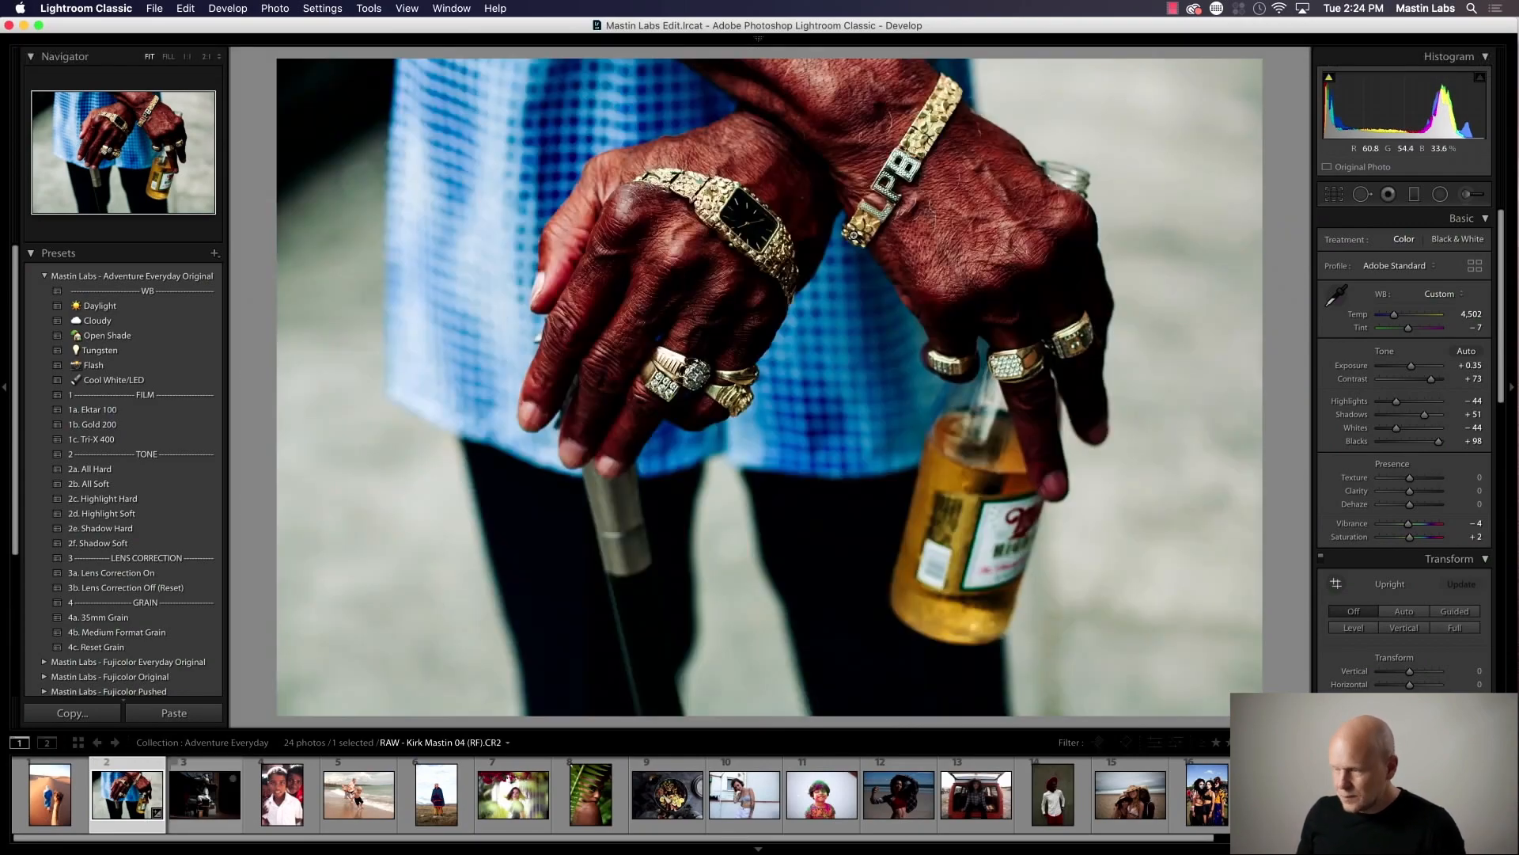
# Create two virtual copies of the edited hands photo
pyautogui.rightClick(137, 795)
pyautogui.click(207, 661)
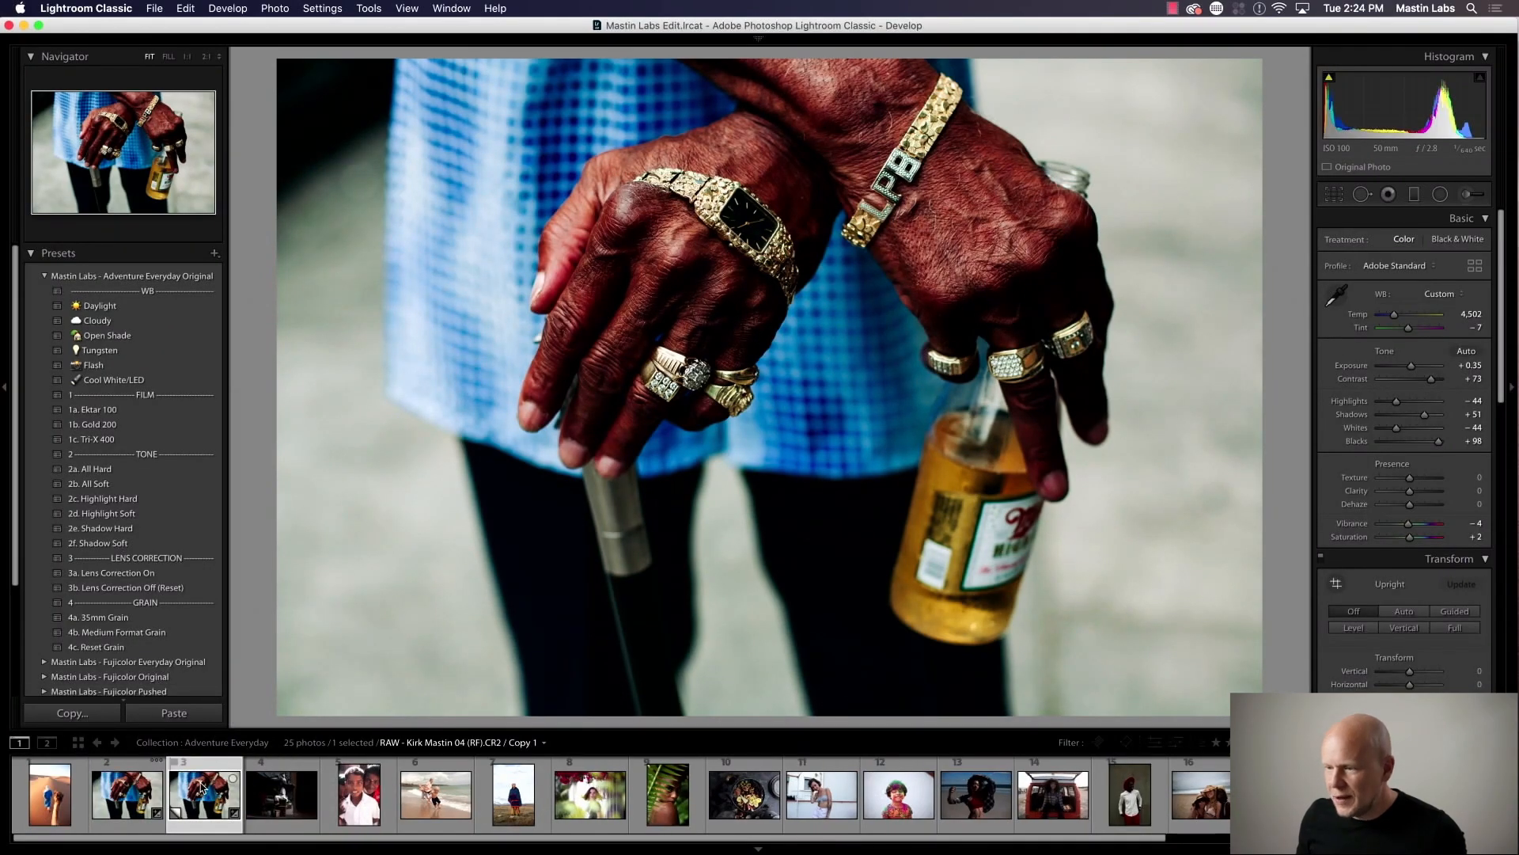
pyautogui.rightClick(202, 787)
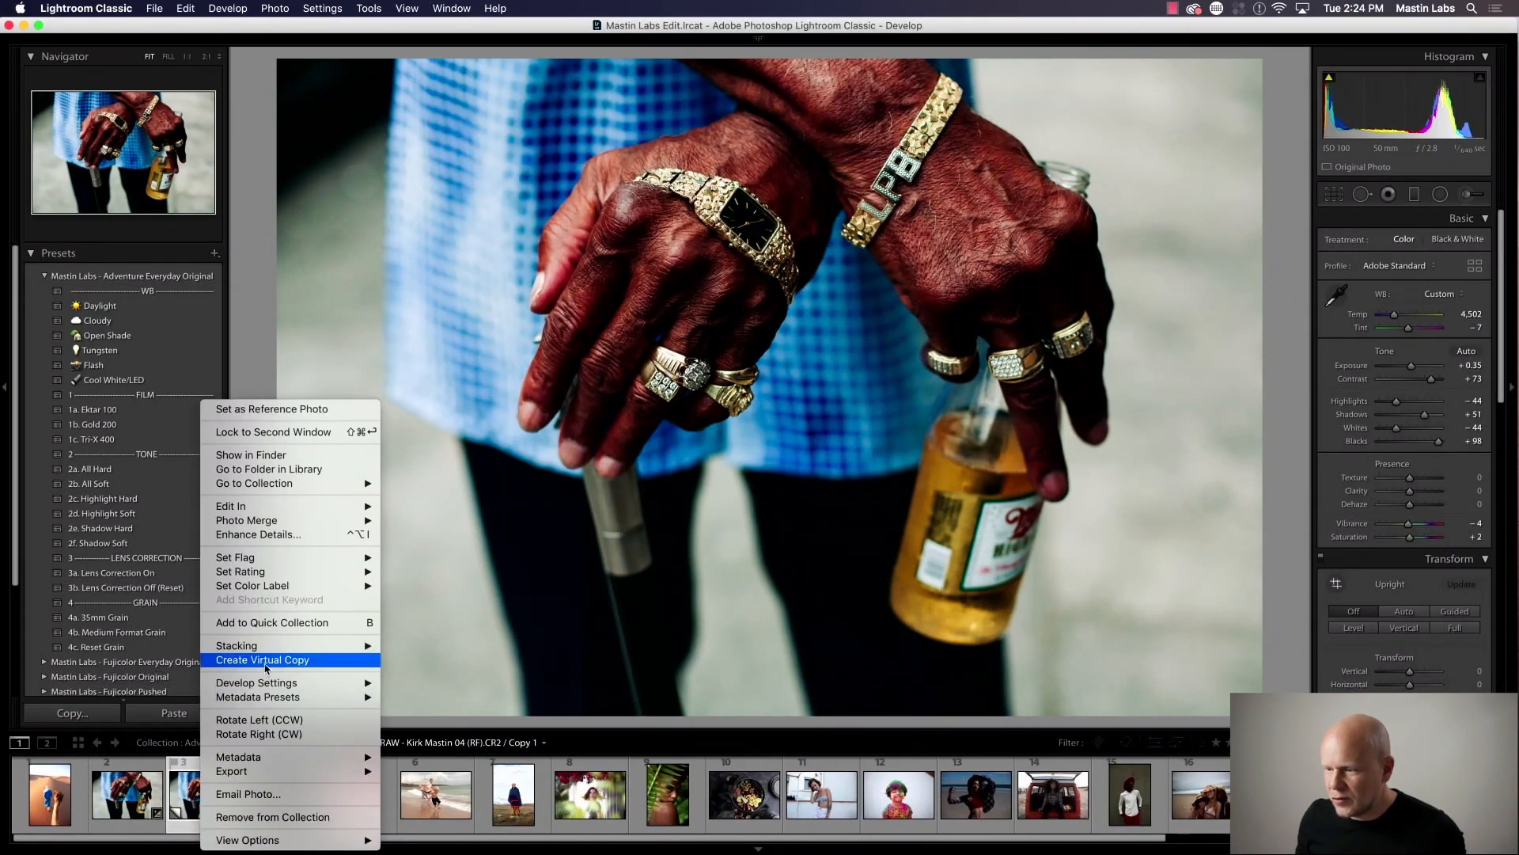
pyautogui.click(317, 660)
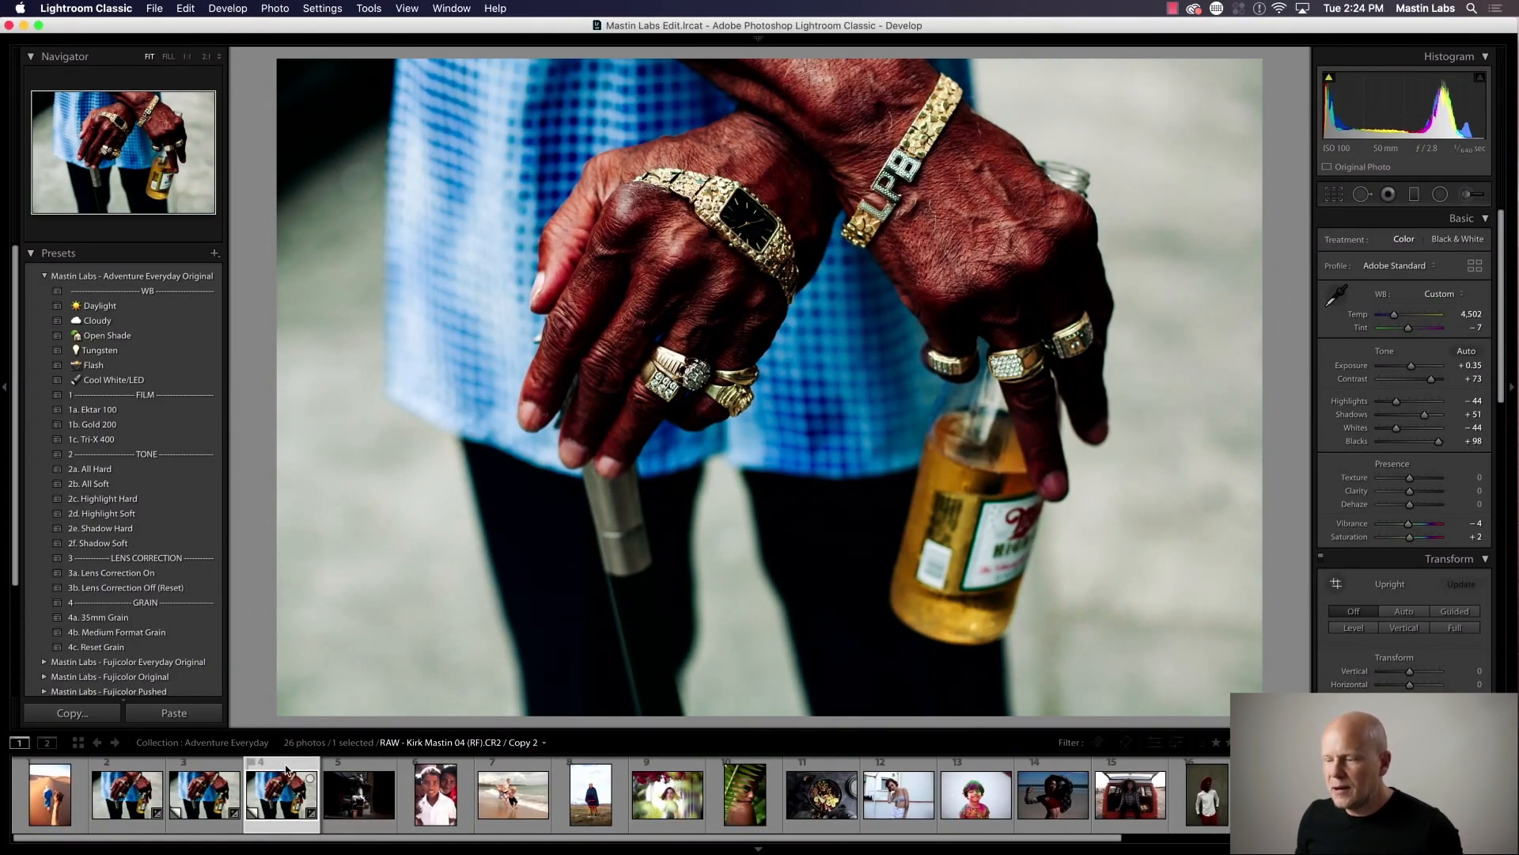
# Reset virtual Copy 1 and apply the 1b. Gold 200 preset, with exposure +0.35, temperature 4,776 and tint -6
pyautogui.click(222, 803)
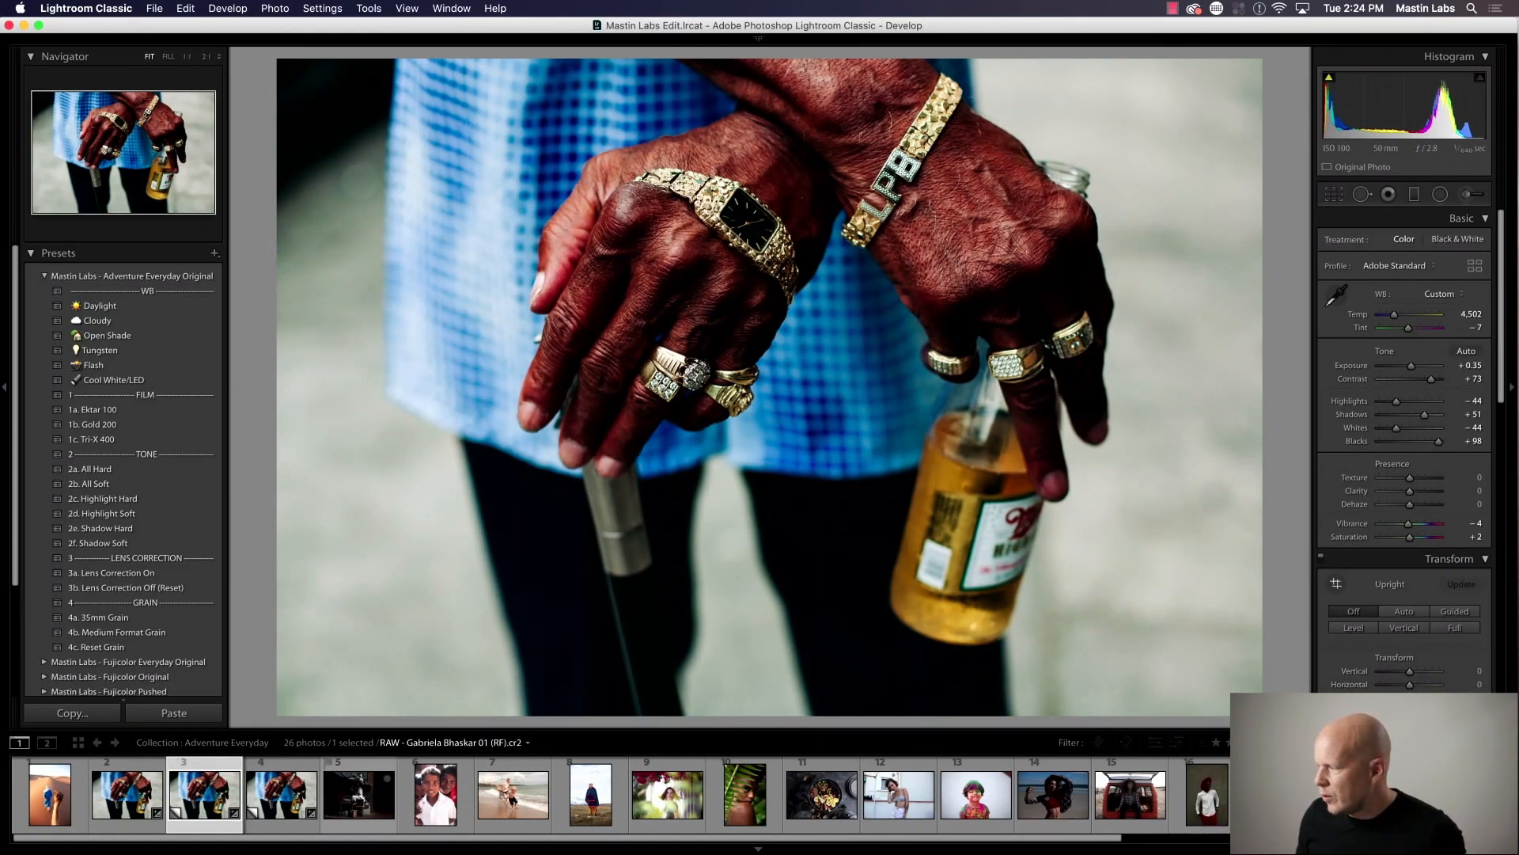
pyautogui.click(1449, 713)
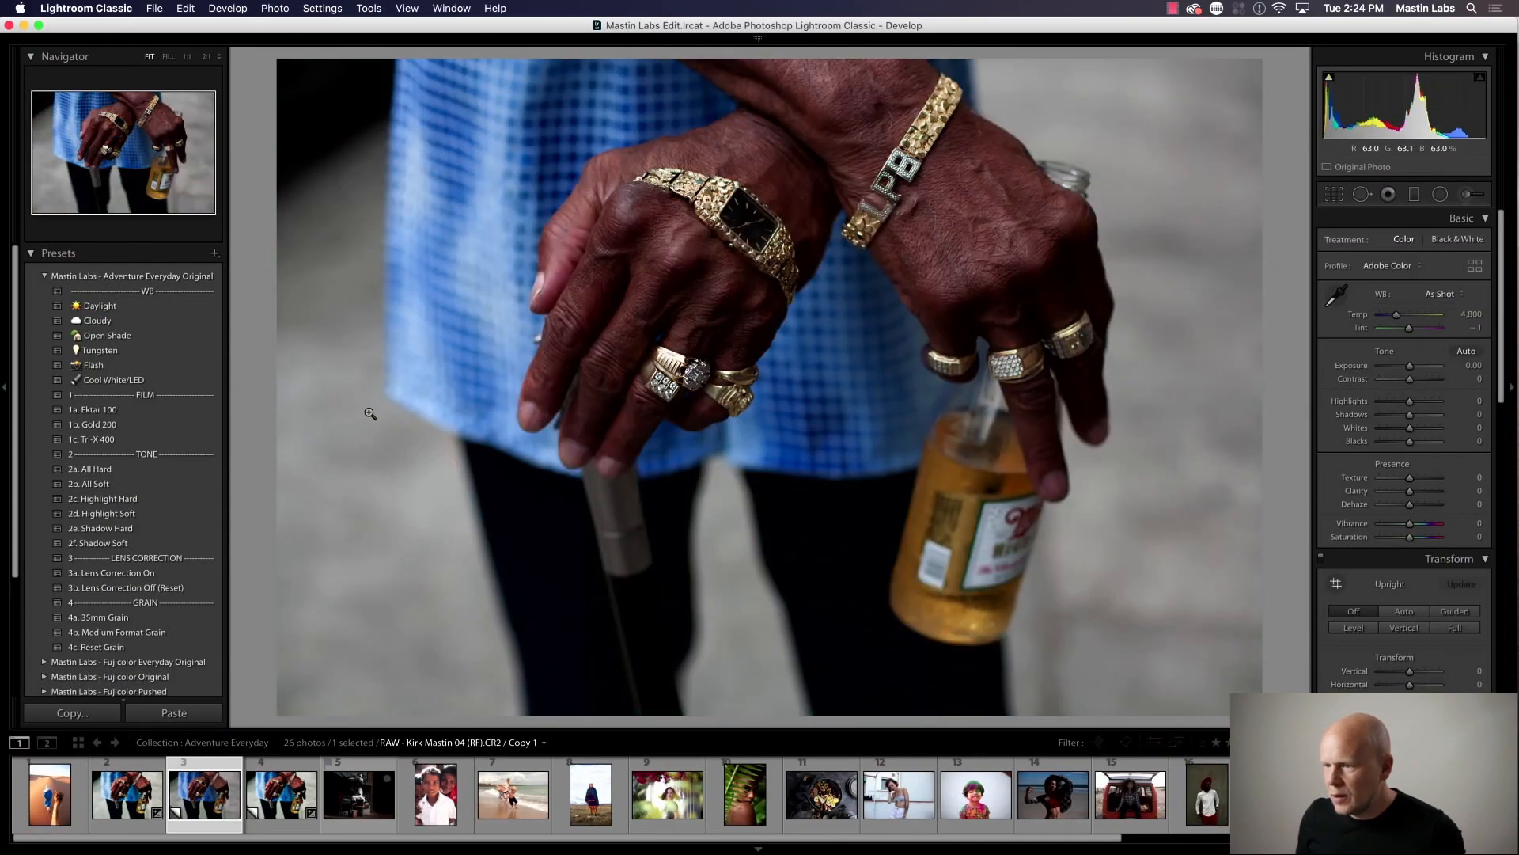
pyautogui.click(220, 424)
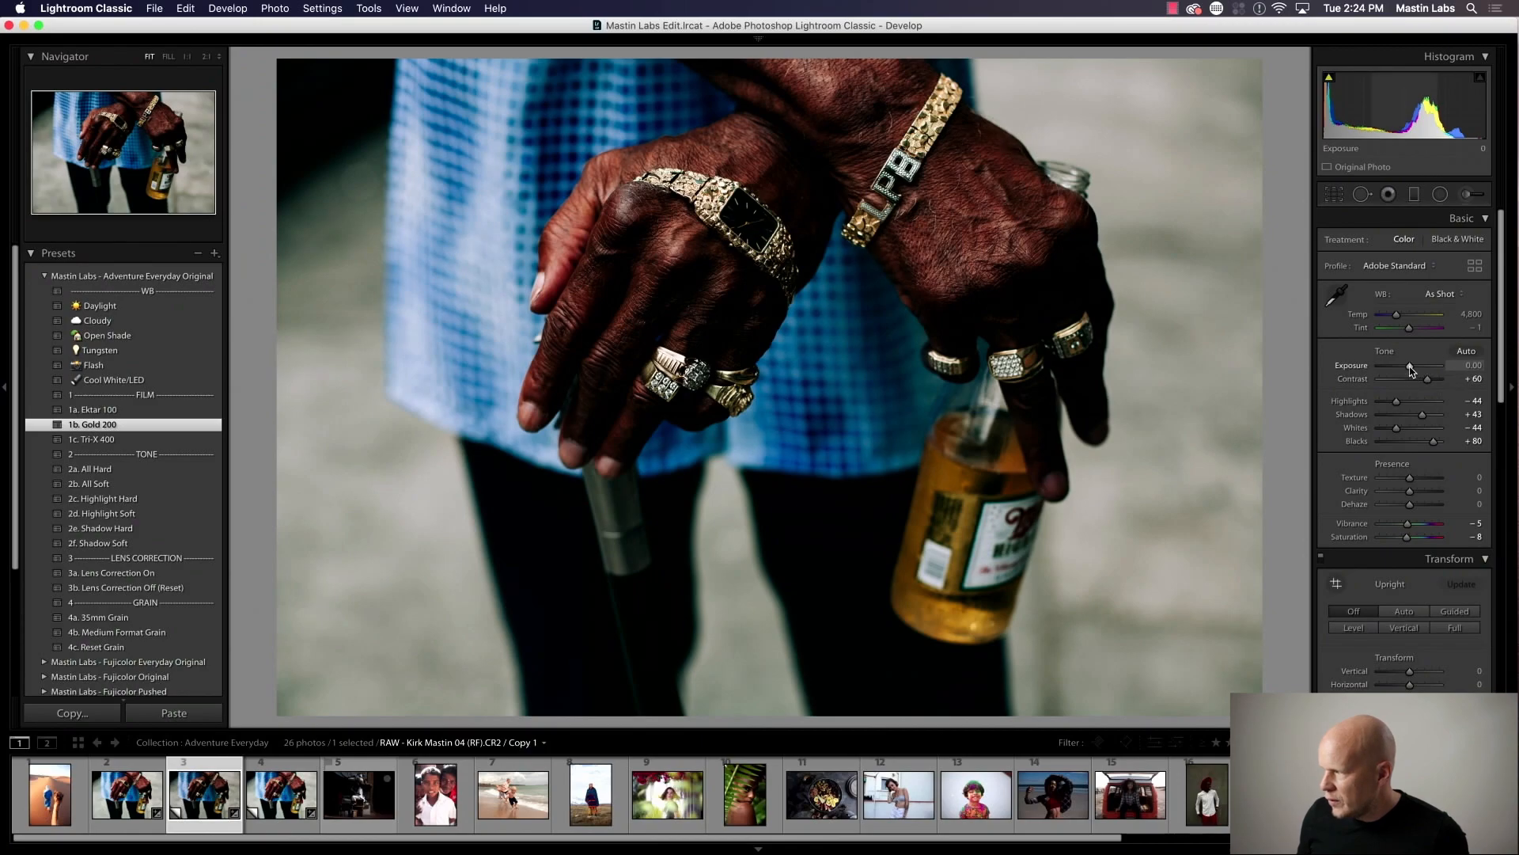
pyautogui.moveTo(1410, 367); pyautogui.dragTo(1412, 367)
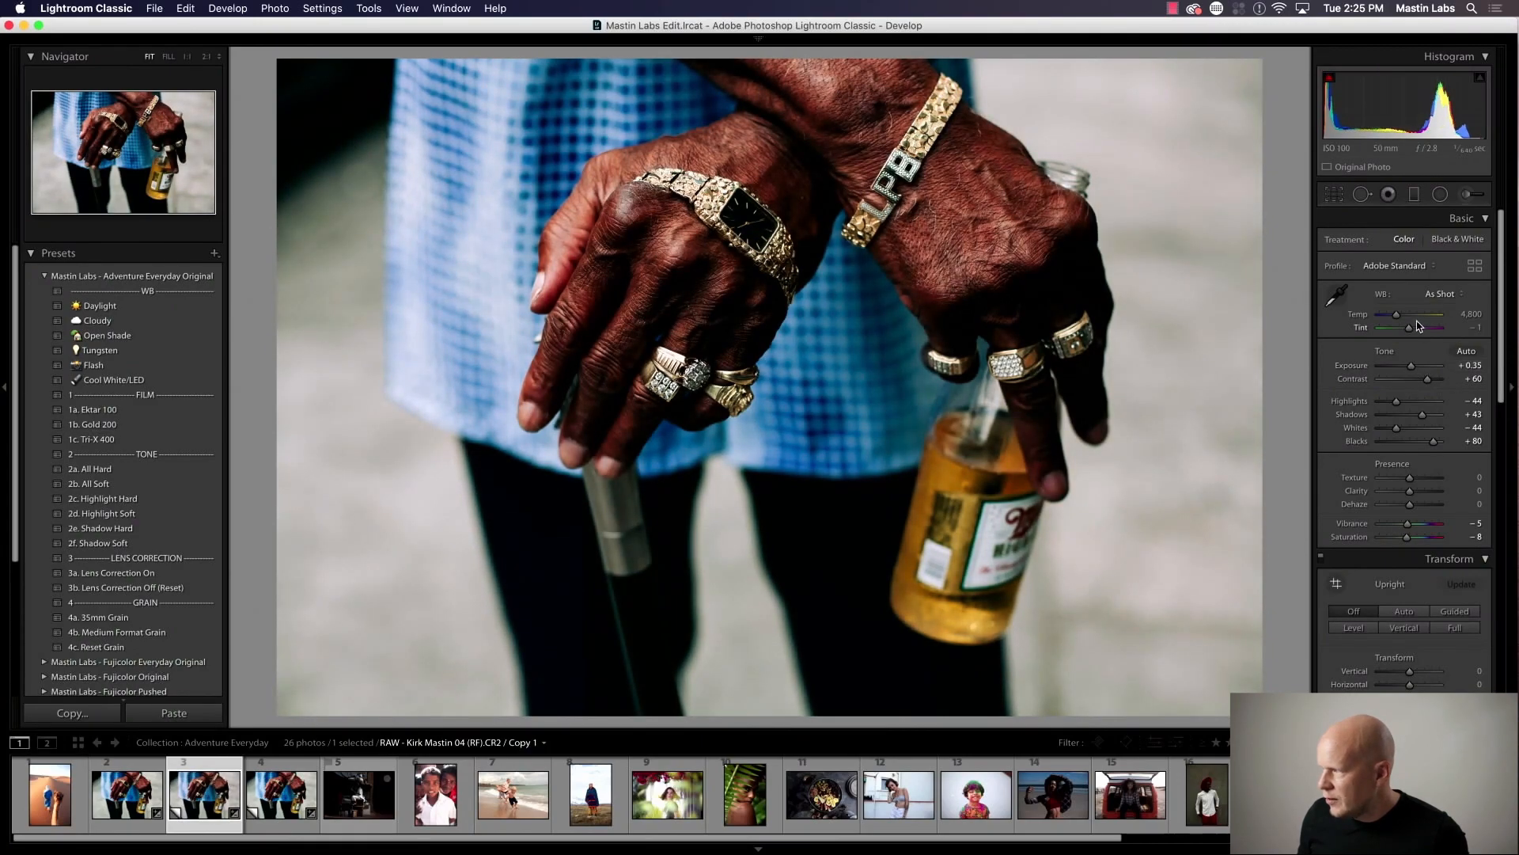
pyautogui.moveTo(1398, 315); pyautogui.dragTo(1407, 327)
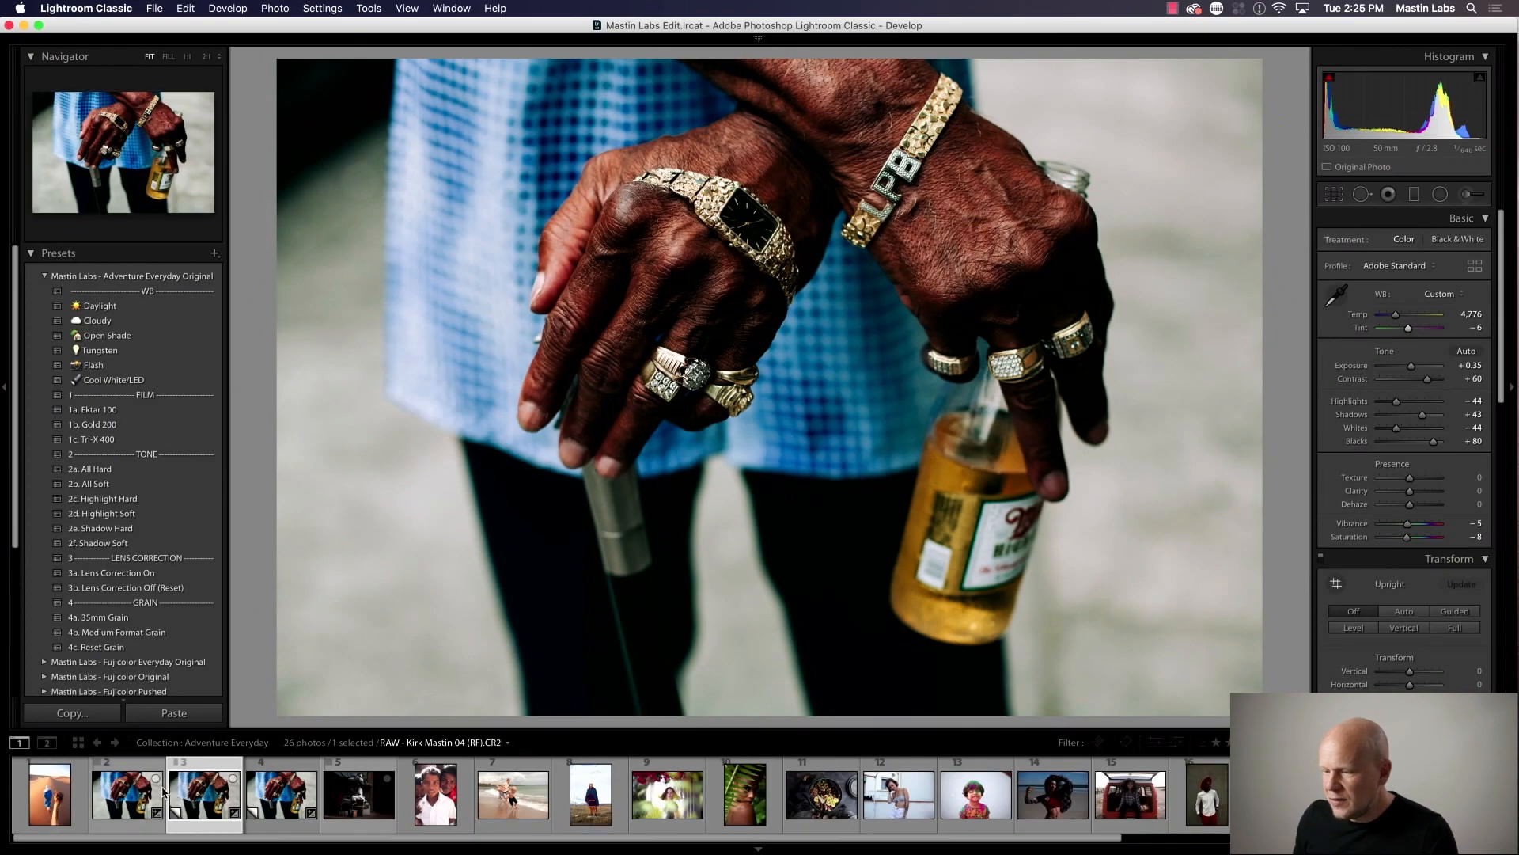
# Compare the Ektar 100 original with the Gold 200 copy by viewing one after the other
pyautogui.click(127, 804)
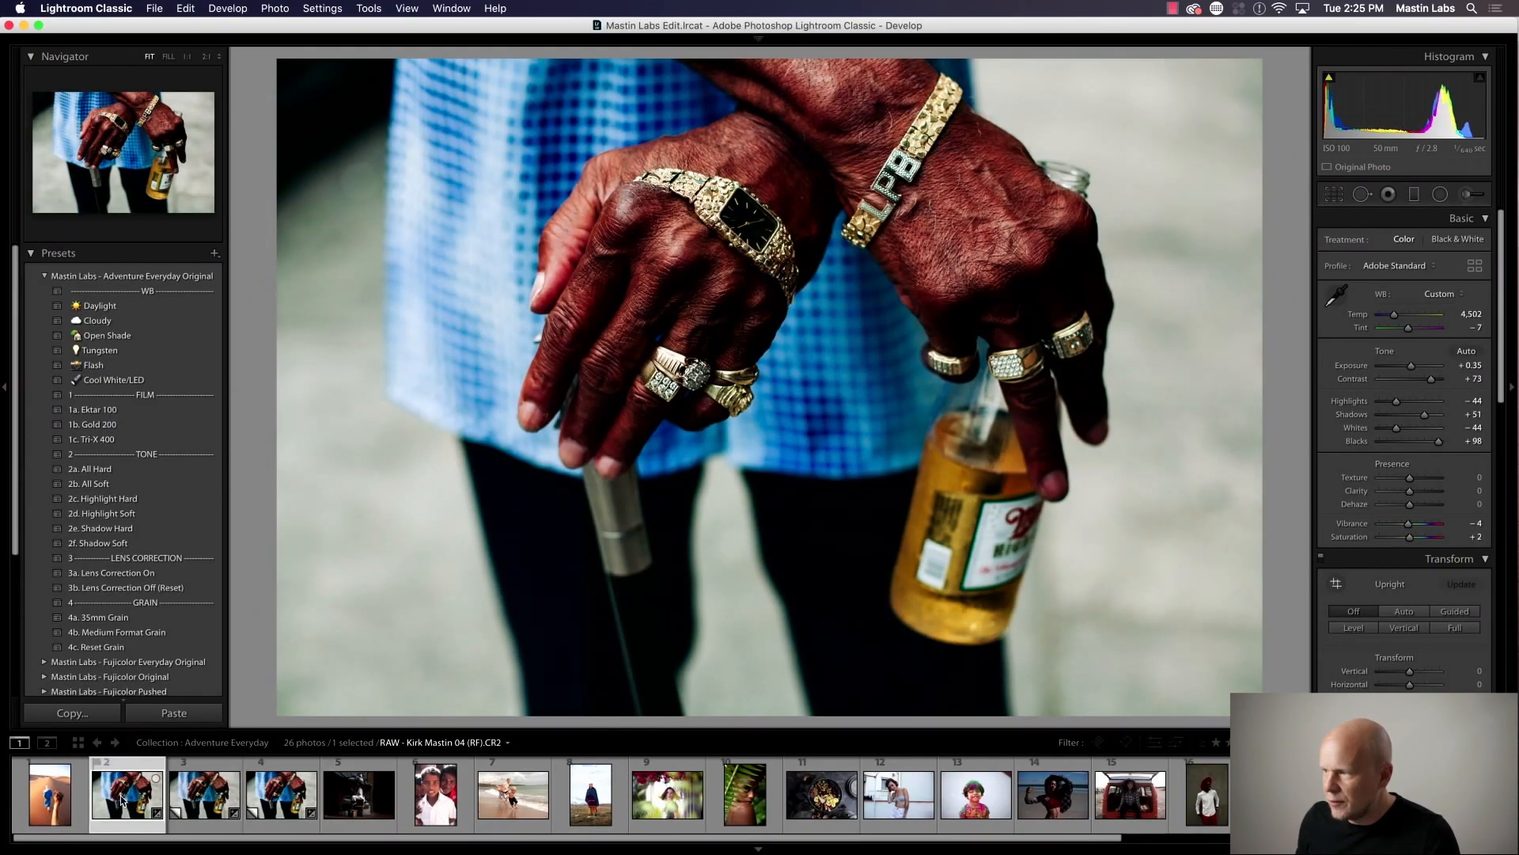
pyautogui.click(198, 800)
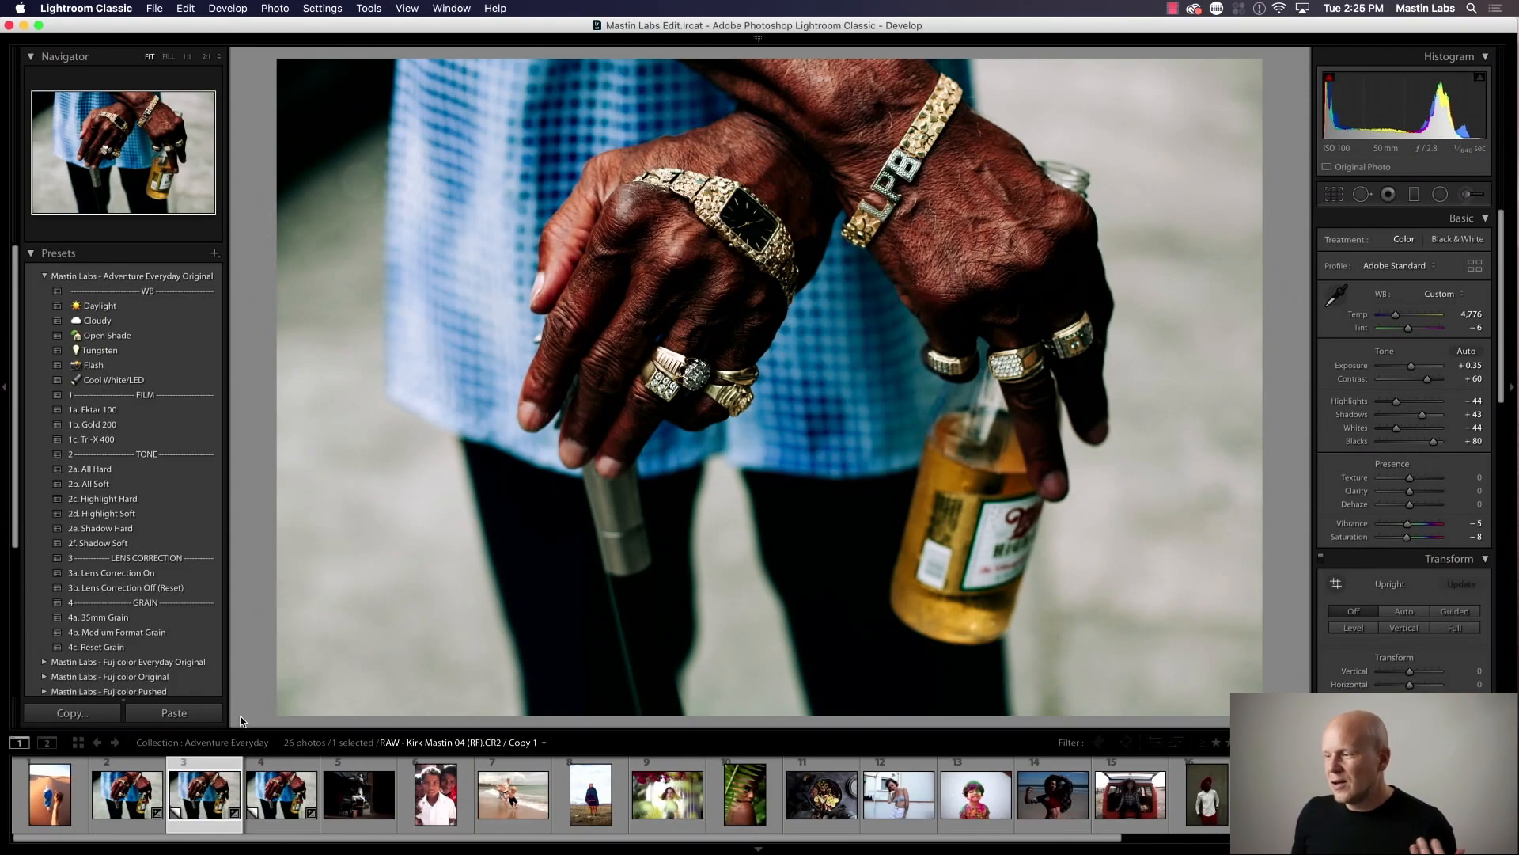
# Reset virtual Copy 2, apply the 1c. Tri-X 400 preset and set the exposure to +0.20
pyautogui.click(266, 796)
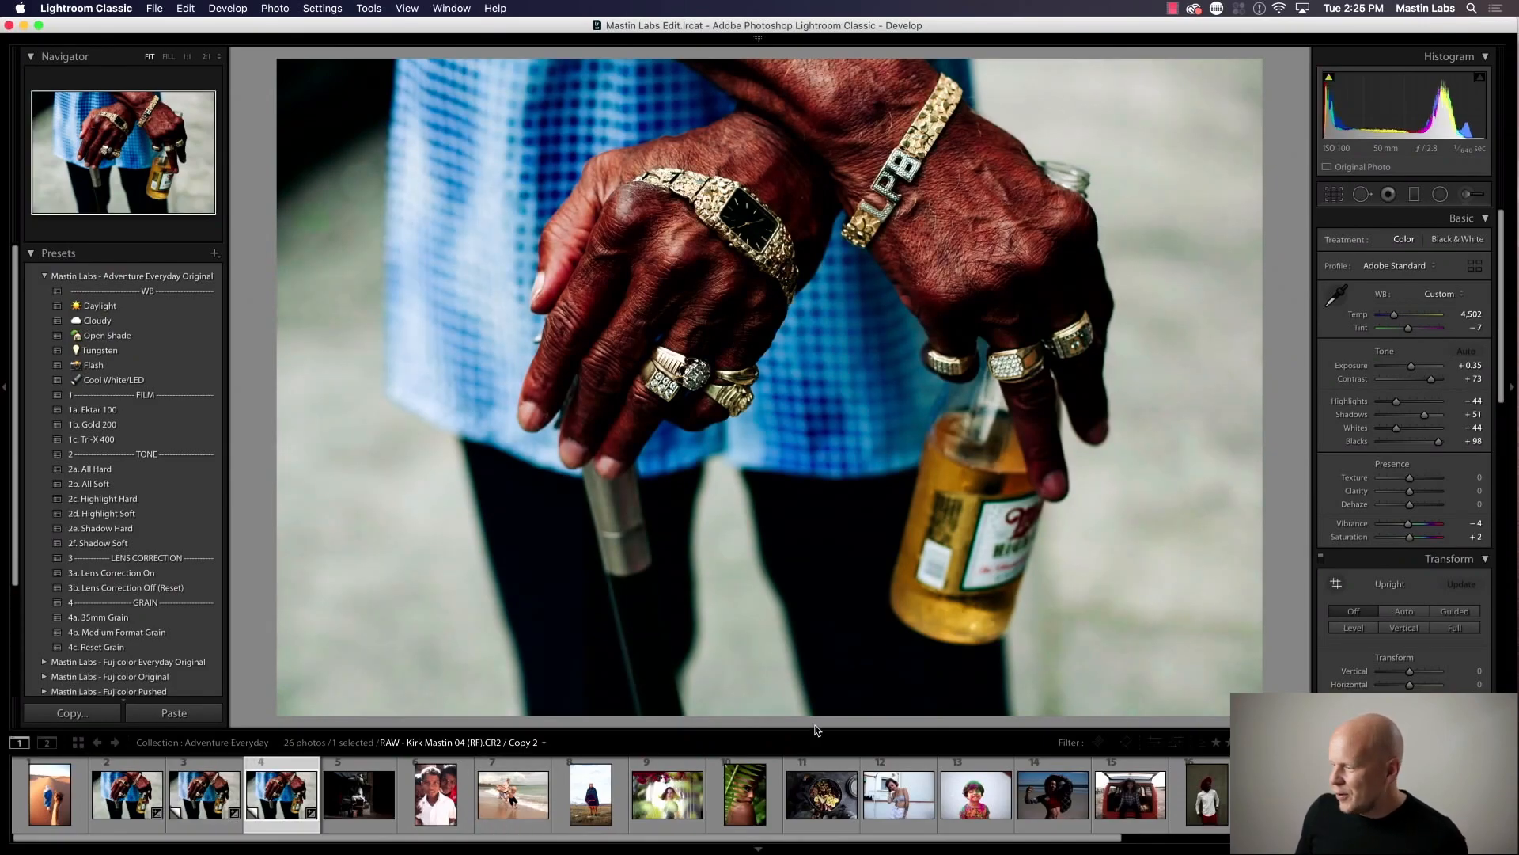
pyautogui.click(1448, 714)
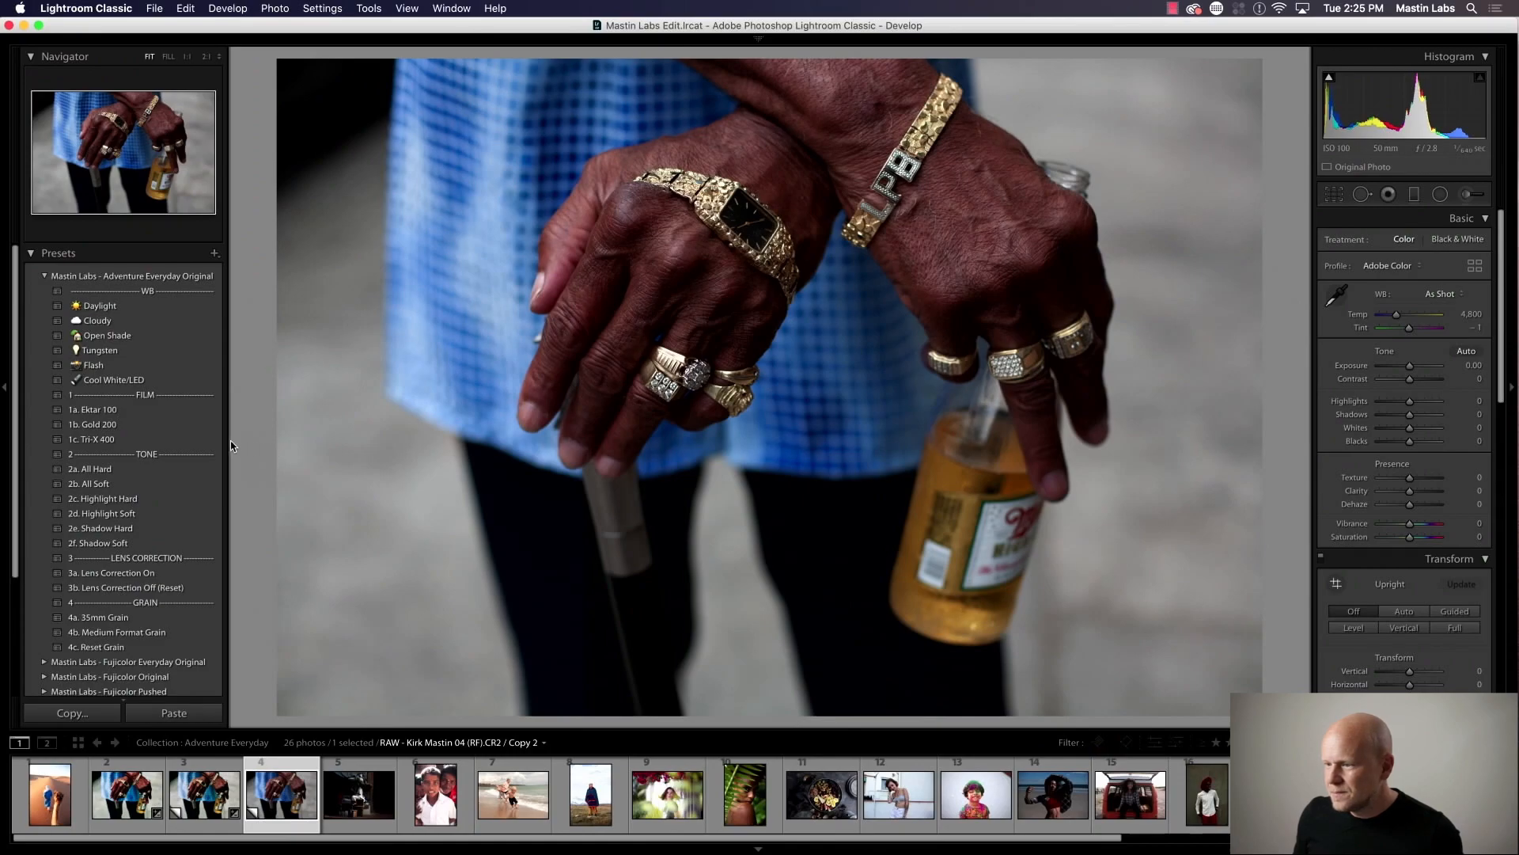
pyautogui.click(196, 440)
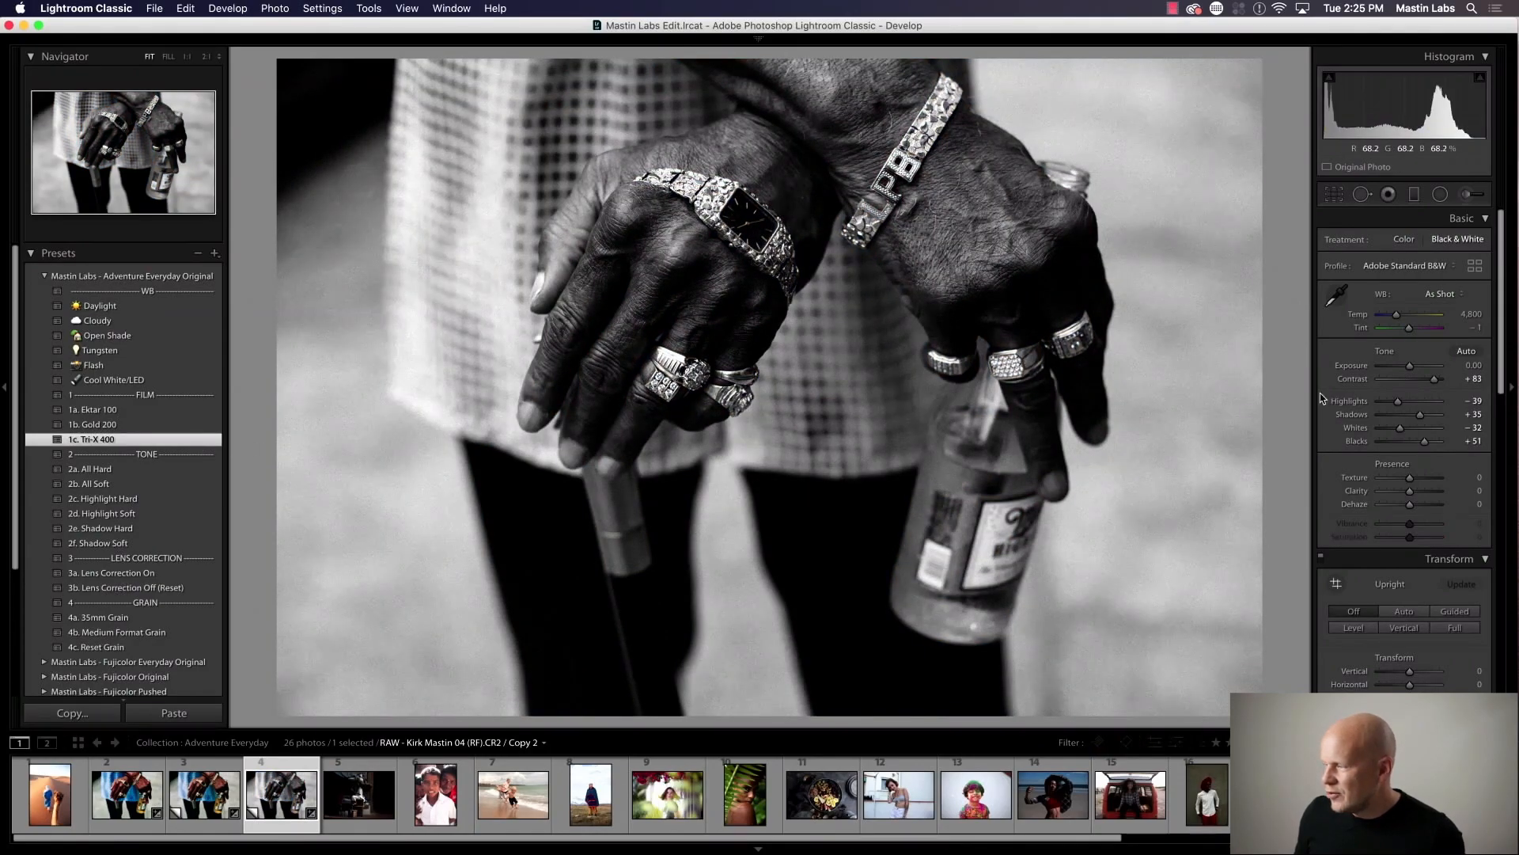
pyautogui.moveTo(1411, 369); pyautogui.dragTo(1412, 369)
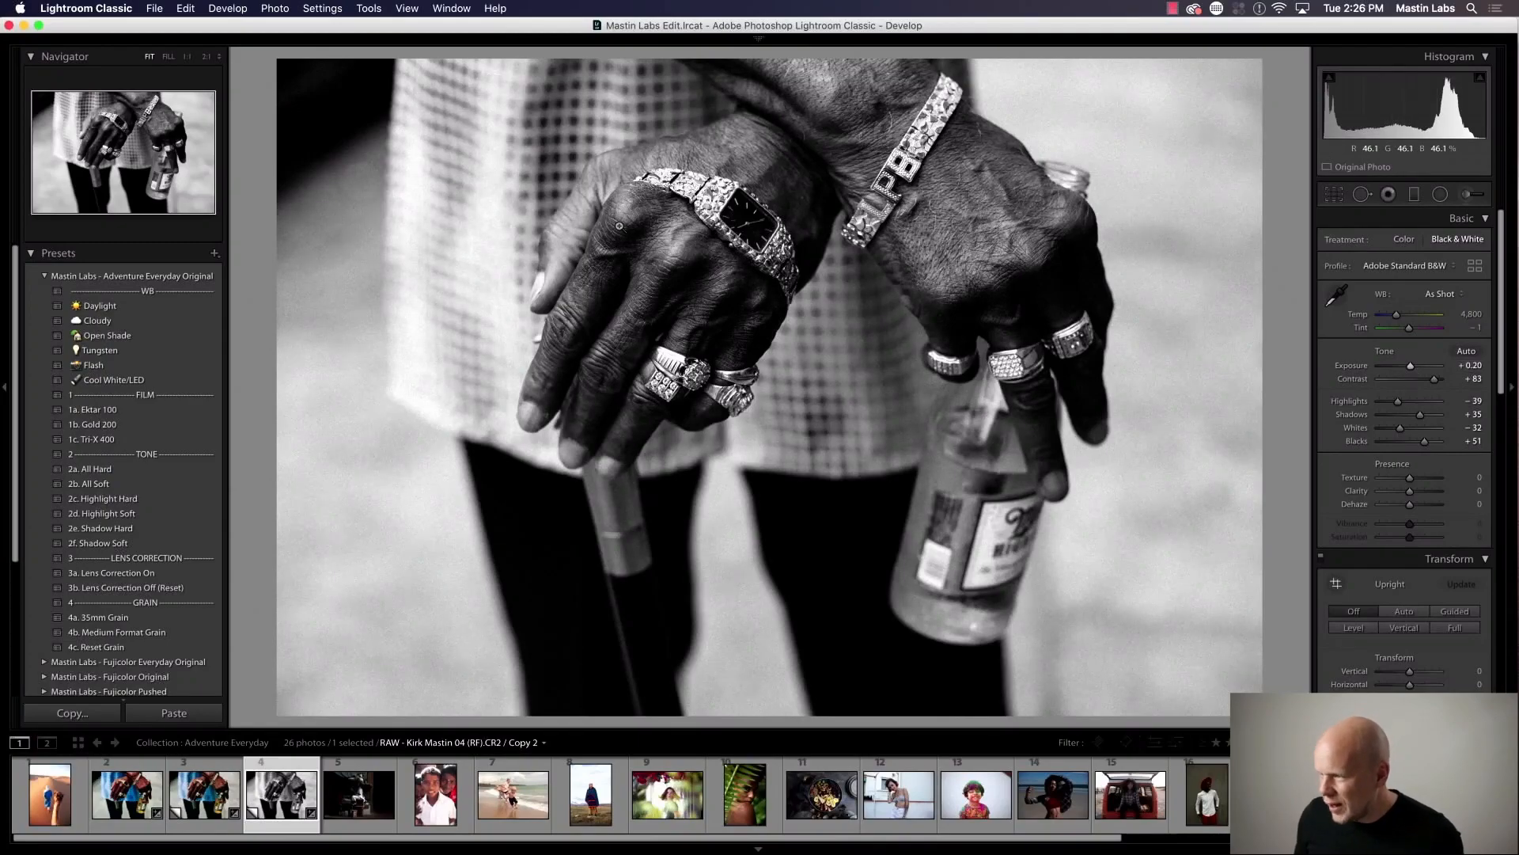
# Examine the skin, watch, rings and bottle up close in the black-and-white copy, and return to the full image
pyautogui.click(592, 263)
pyautogui.moveTo(710, 269); pyautogui.dragTo(516, 305)
pyautogui.moveTo(706, 259); pyautogui.dragTo(580, 249)
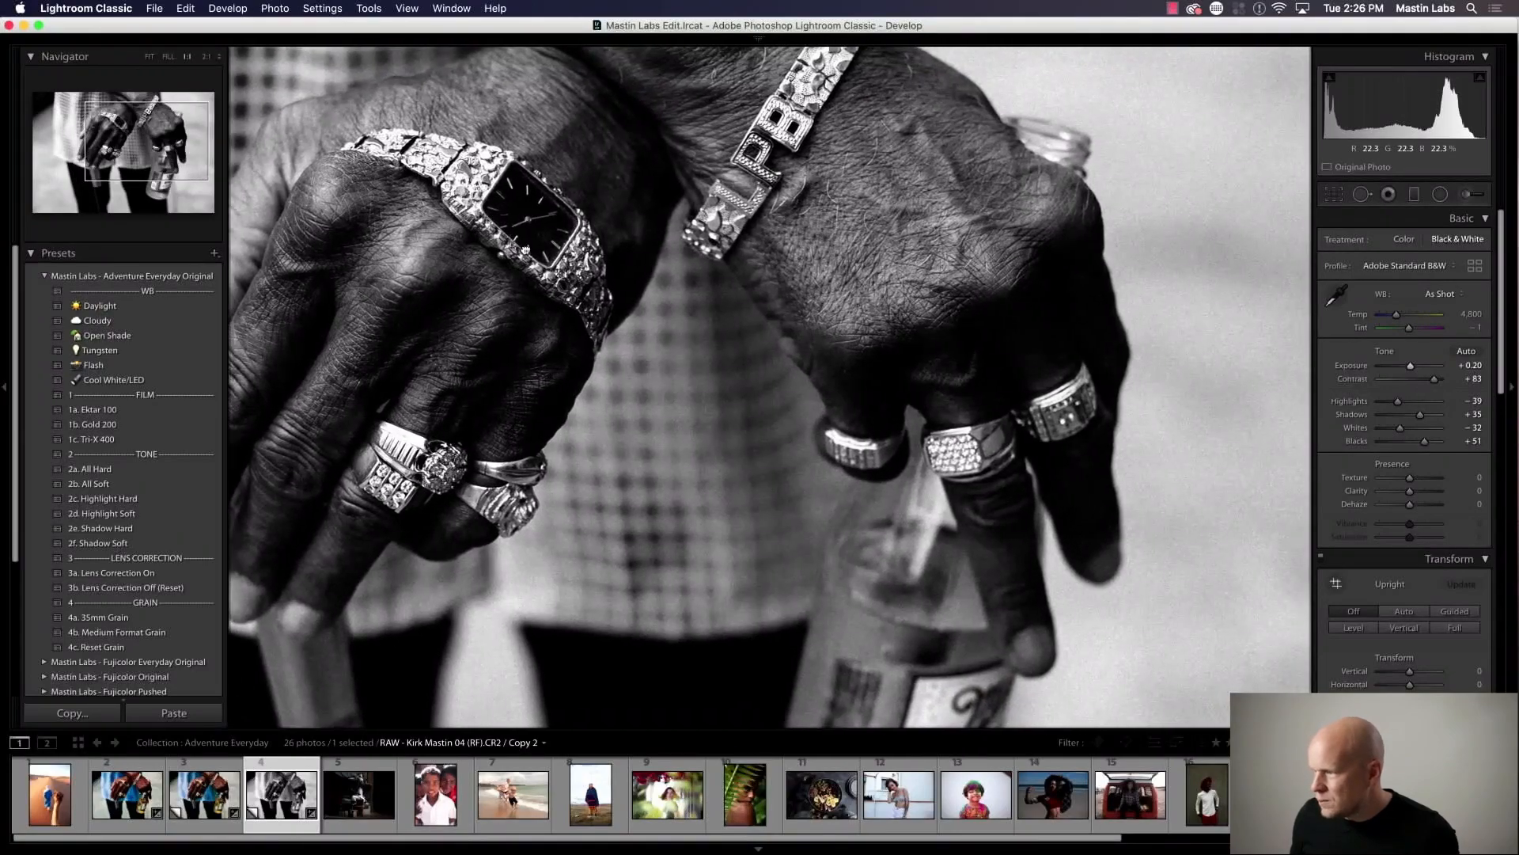
pyautogui.moveTo(672, 281); pyautogui.dragTo(692, 245)
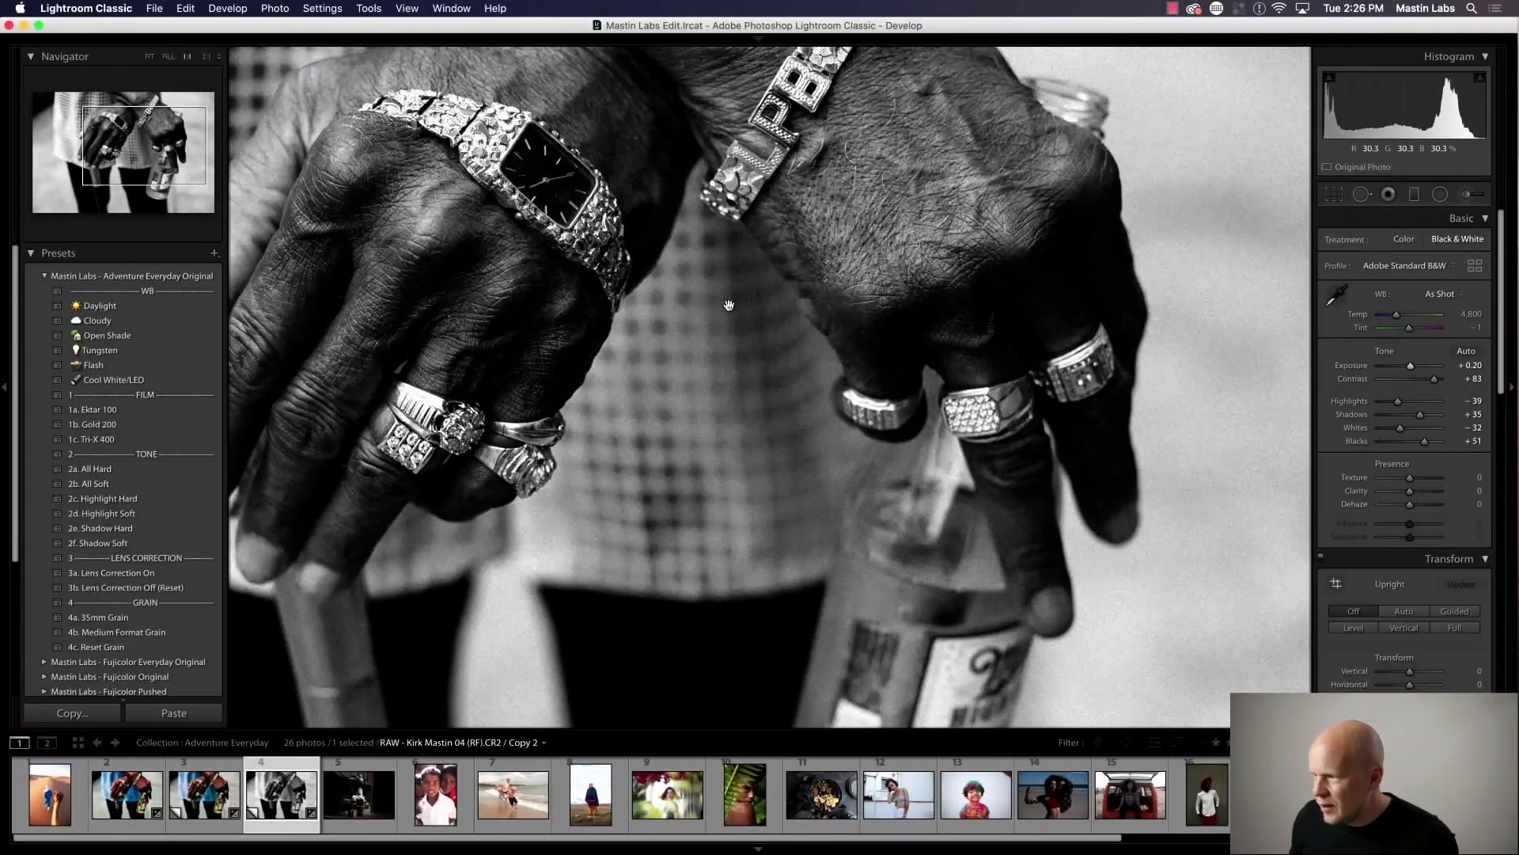
pyautogui.moveTo(724, 372); pyautogui.dragTo(764, 326)
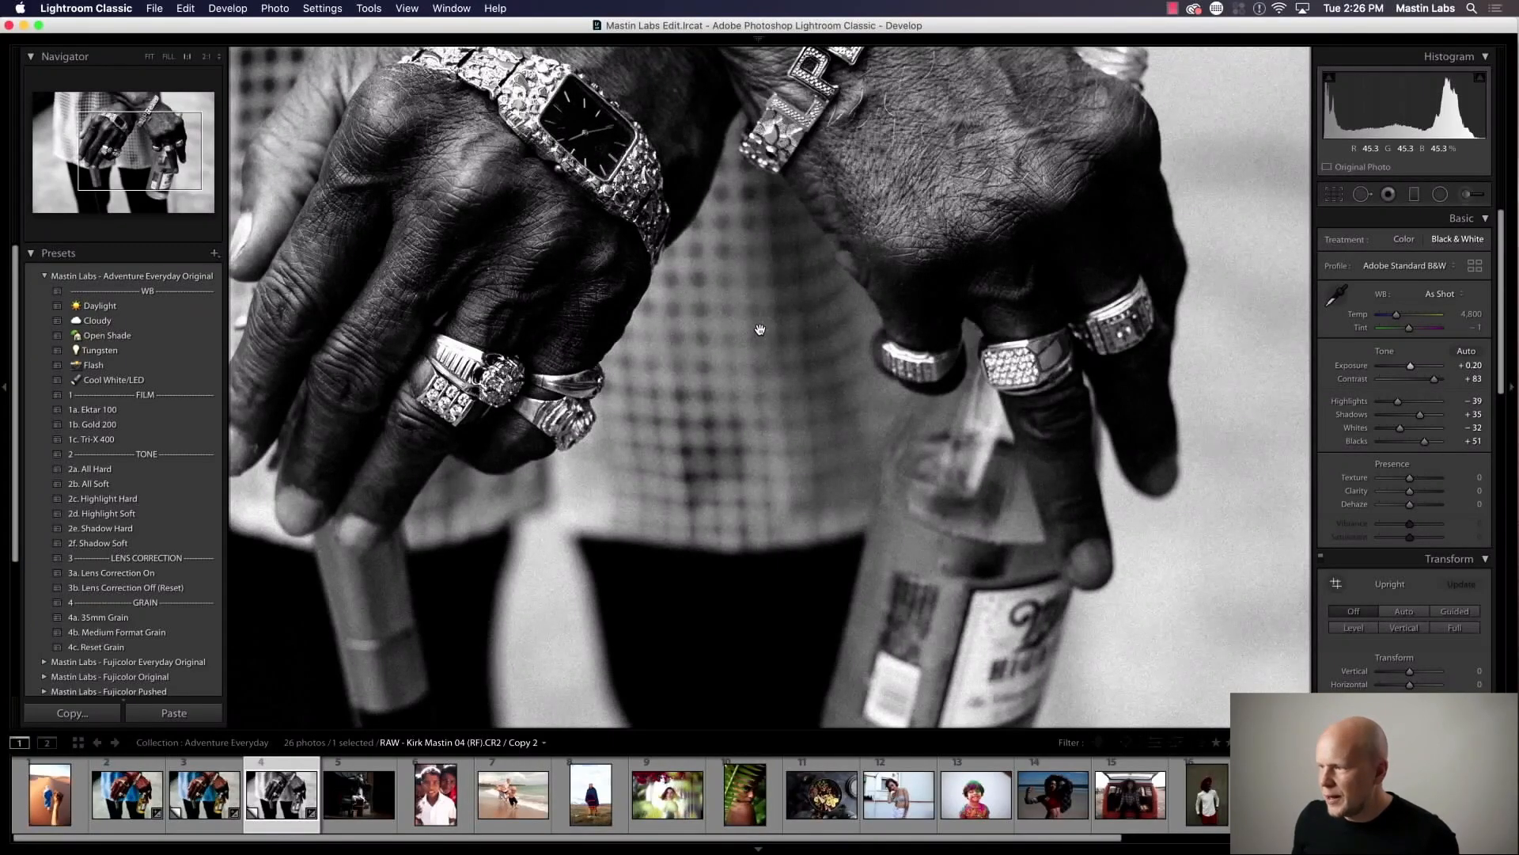
pyautogui.moveTo(770, 298); pyautogui.dragTo(798, 382)
pyautogui.moveTo(559, 232); pyautogui.dragTo(715, 368)
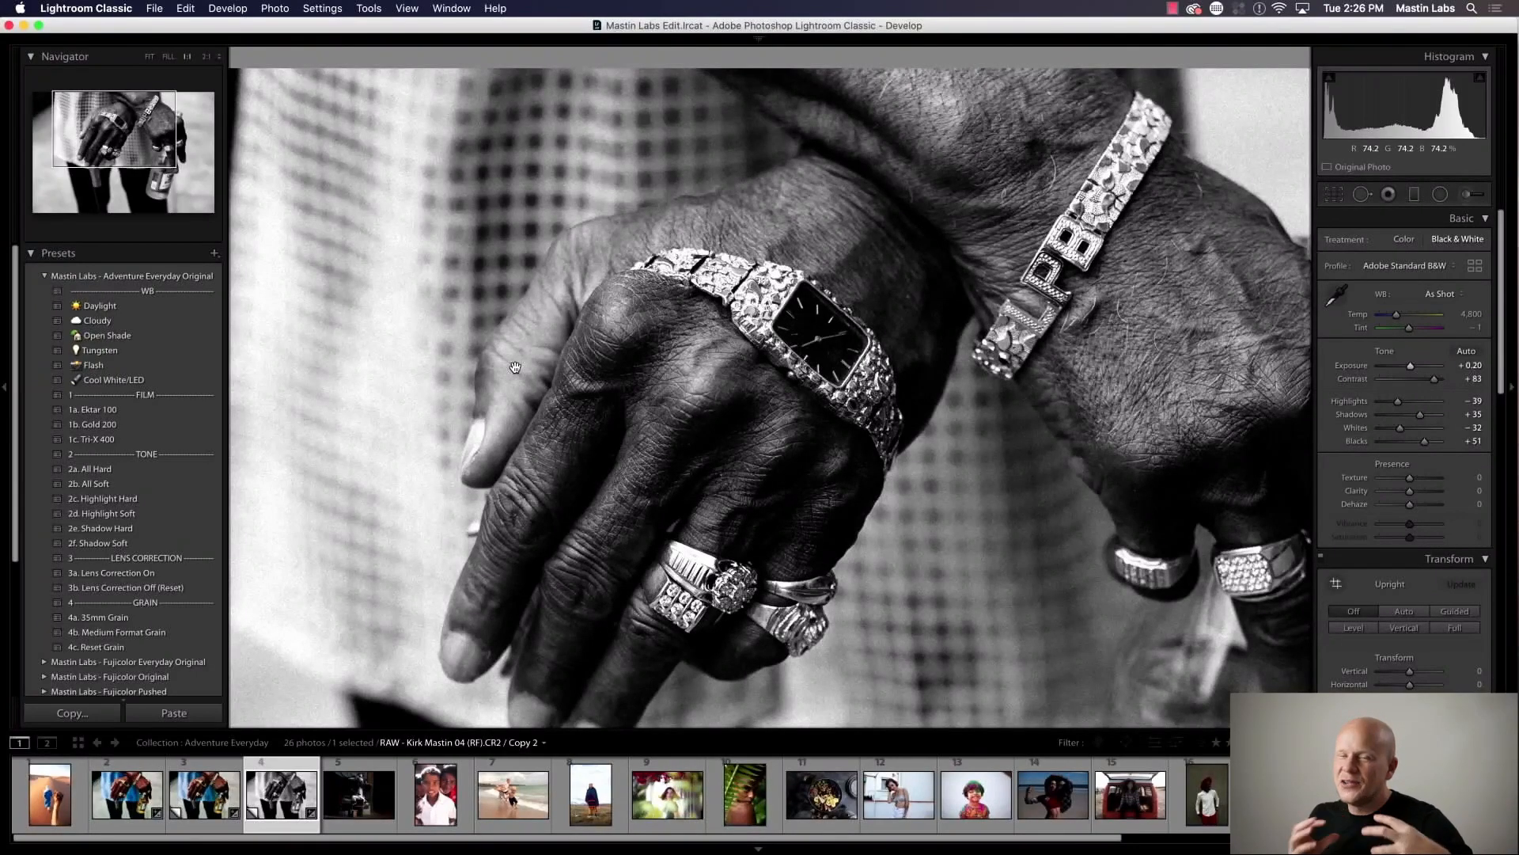
pyautogui.click(688, 338)
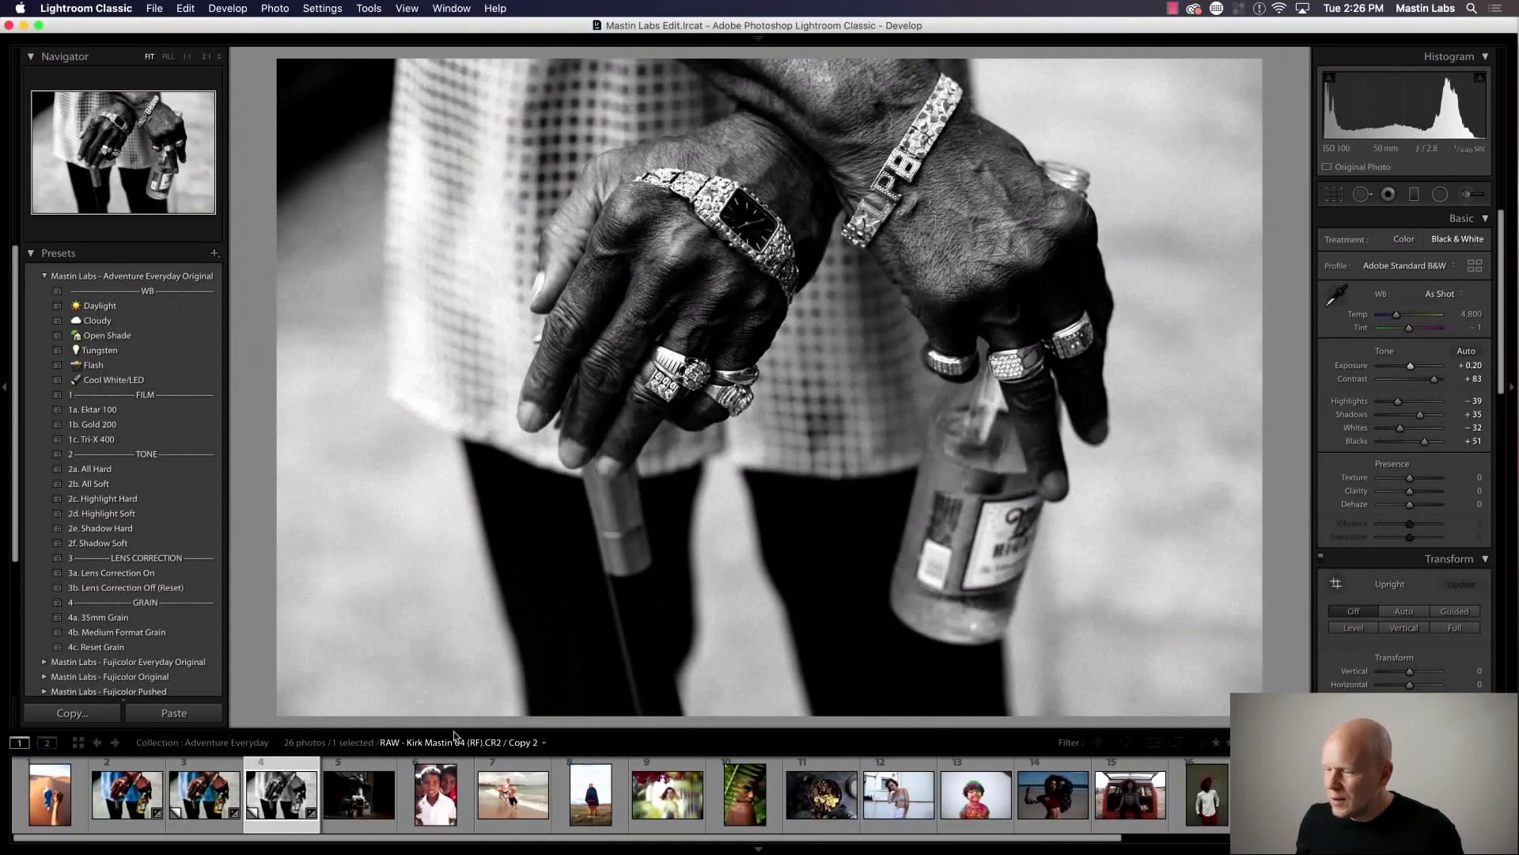
# Show the three versions of the hands photo together in Survey view with both side panels hidden
pyautogui.keyDown('shift'); pyautogui.click(204, 794); pyautogui.keyUp('shift')
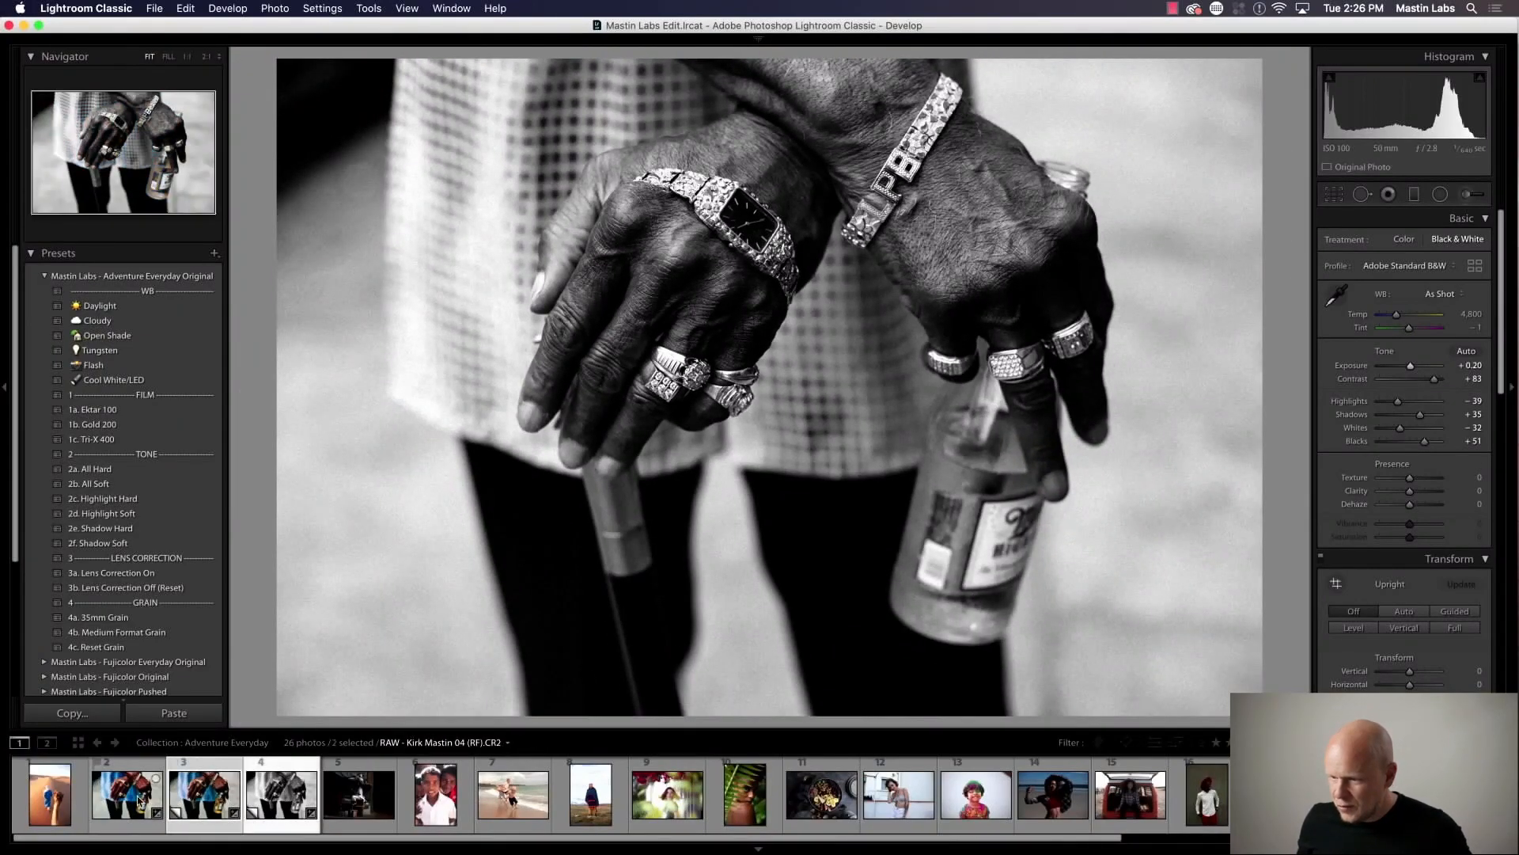
pyautogui.keyDown('shift'); pyautogui.click(139, 802); pyautogui.keyUp('shift')
pyautogui.press('n')
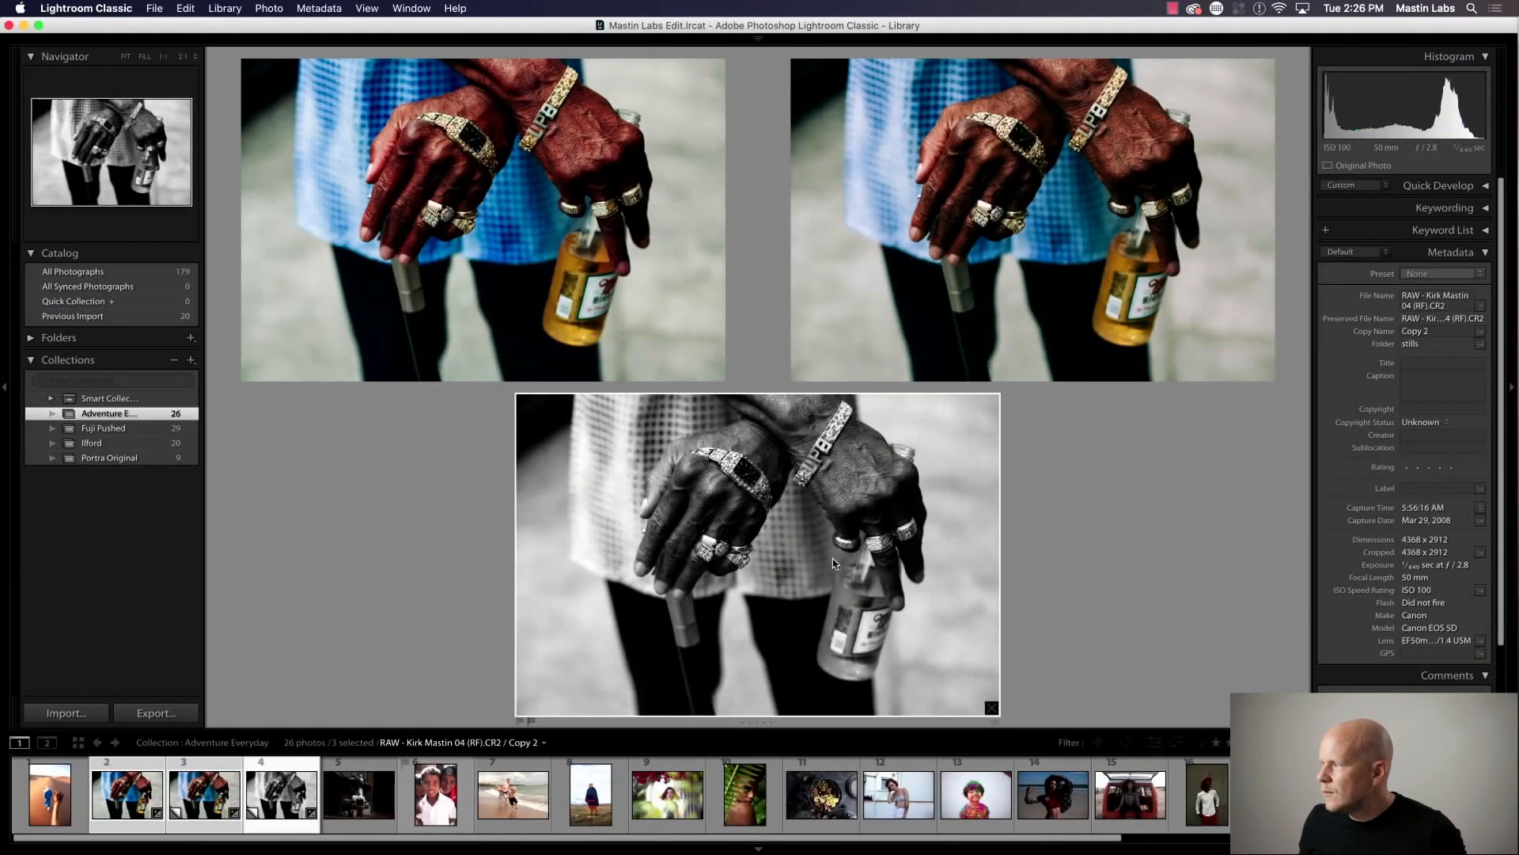
pyautogui.click(1512, 390)
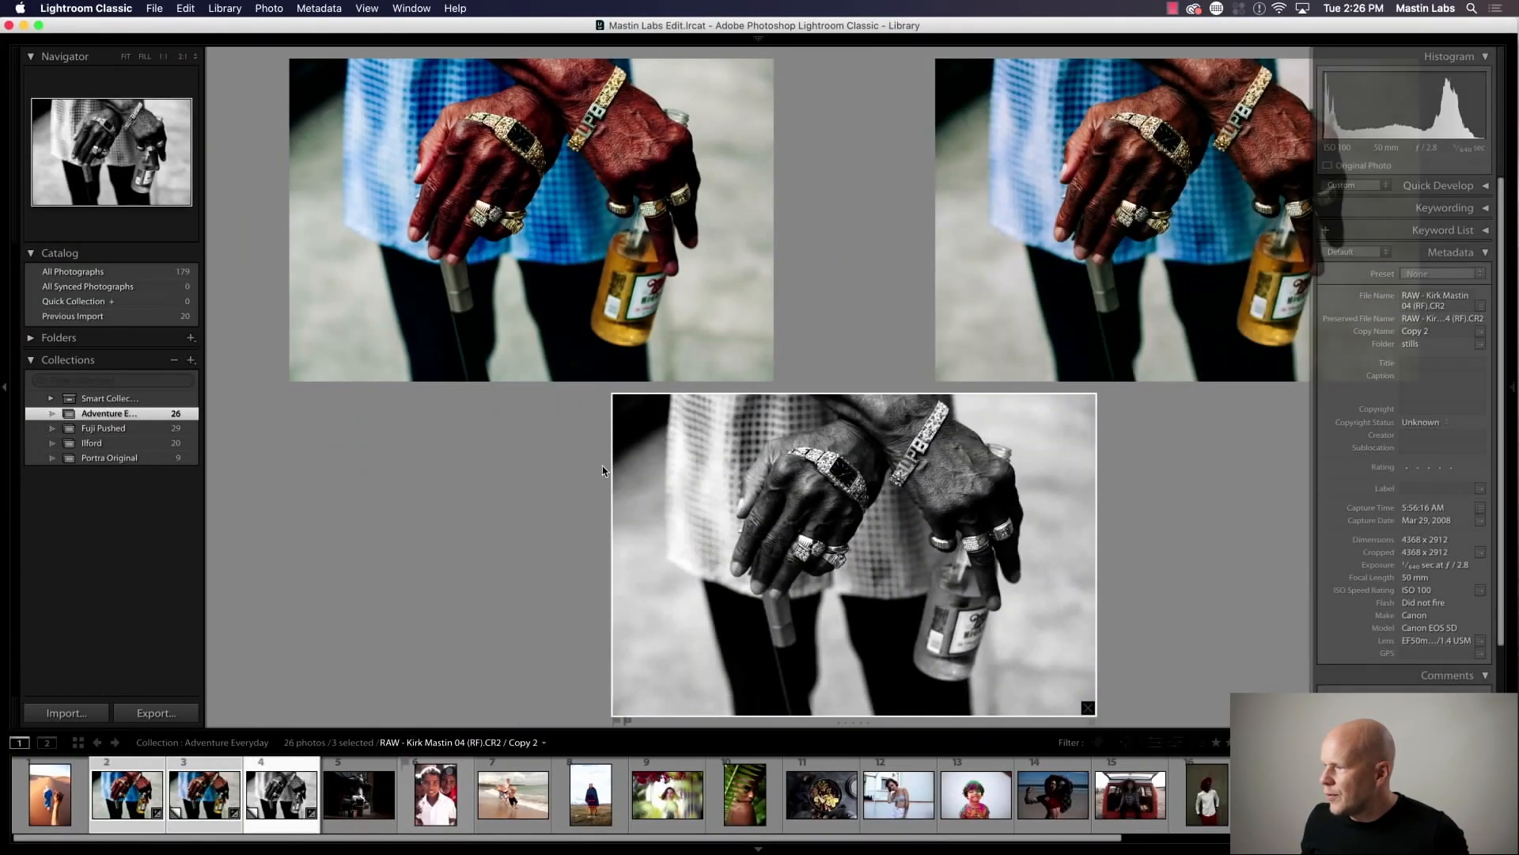
pyautogui.click(4, 387)
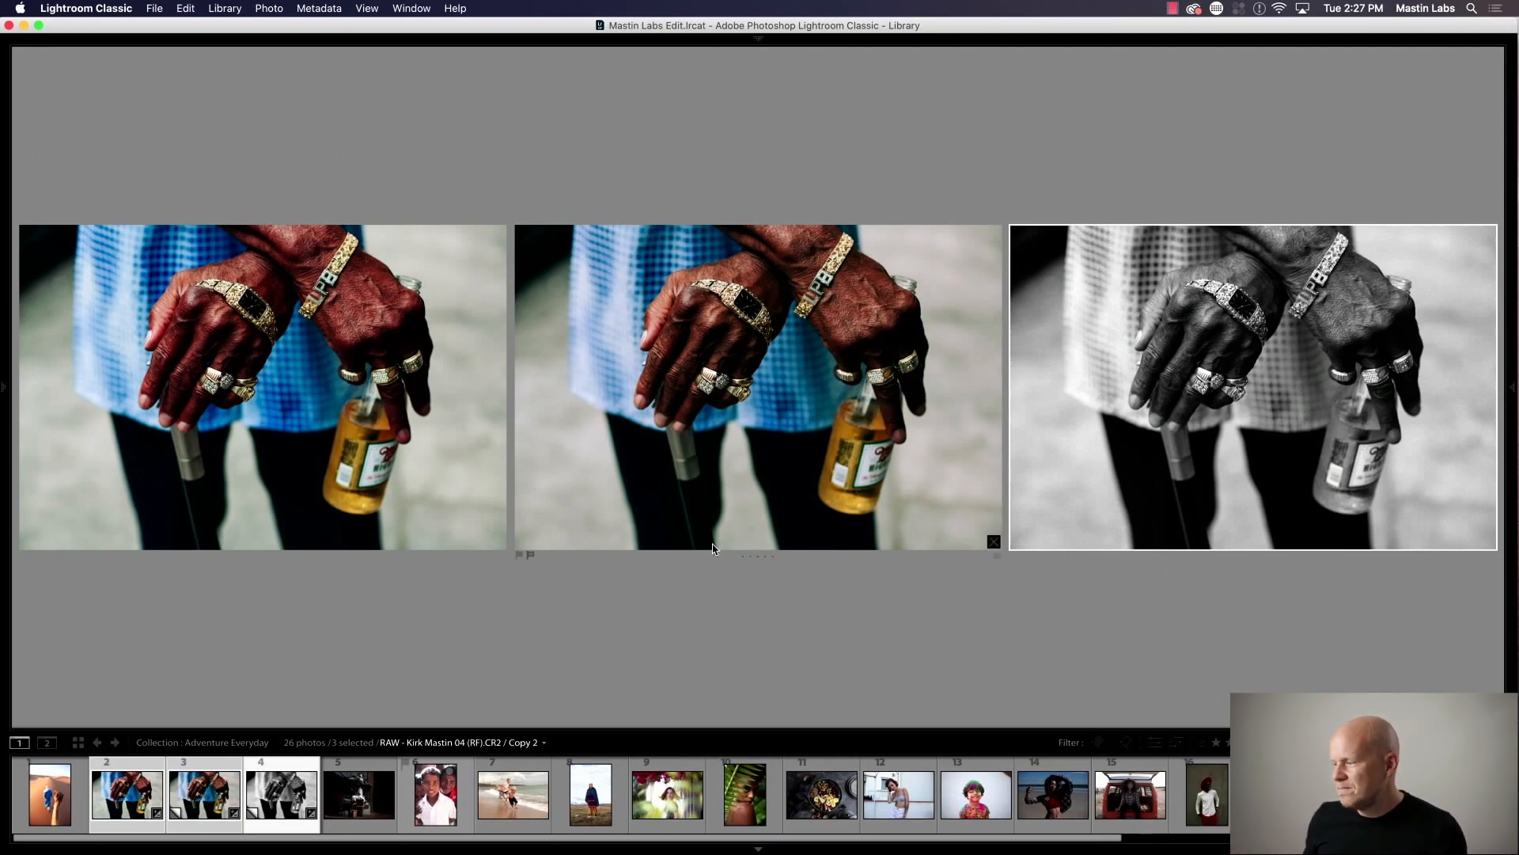
# Find the portrait of the child covered in coloured powder in the collection, open it enlarged and show both side panels again
pyautogui.click(78, 743)
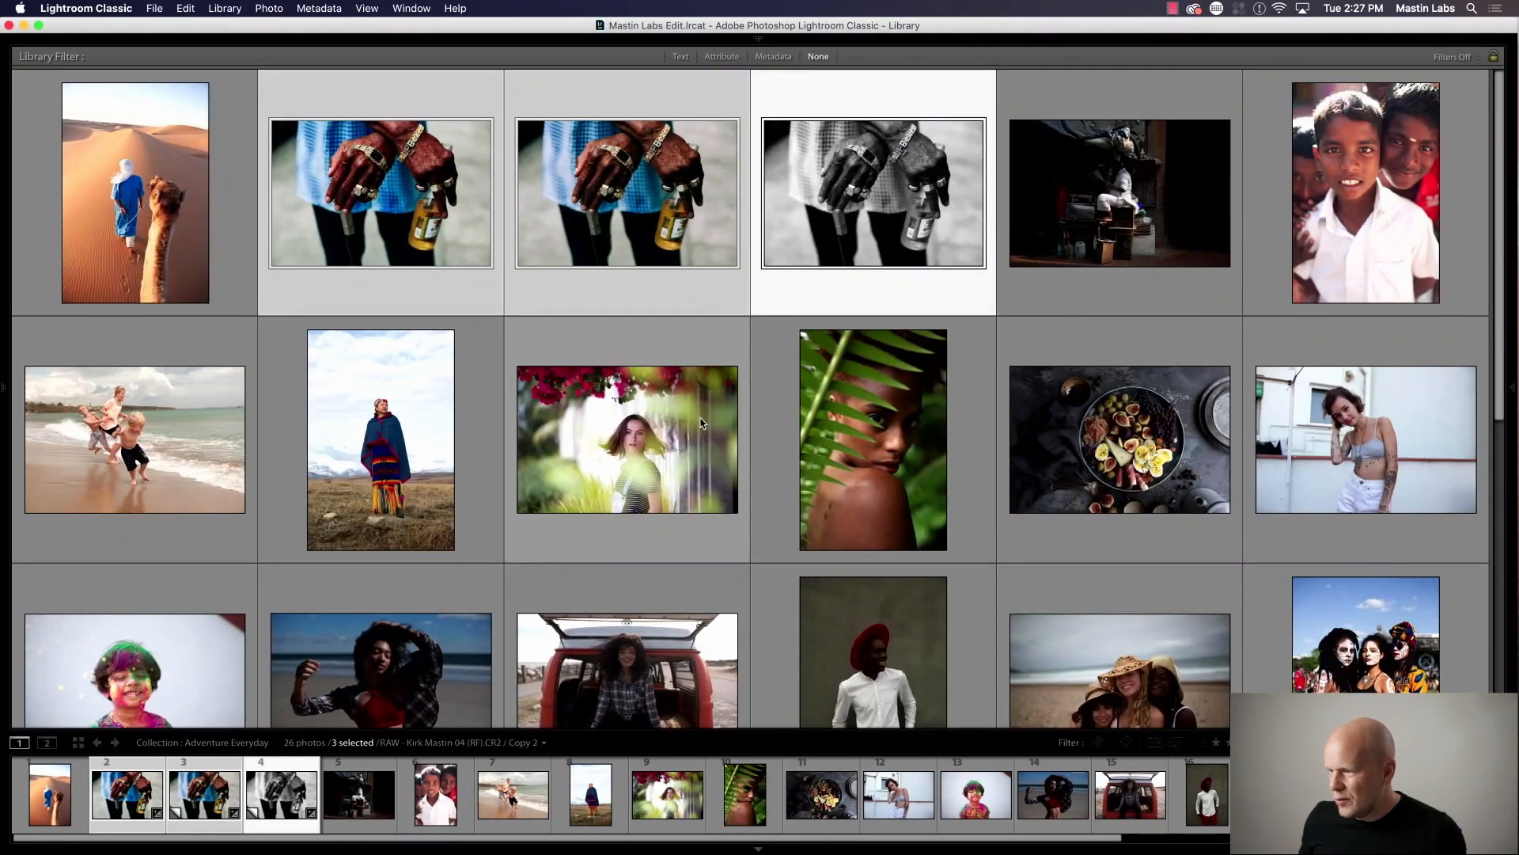
pyautogui.scroll(-3, 631, 433)
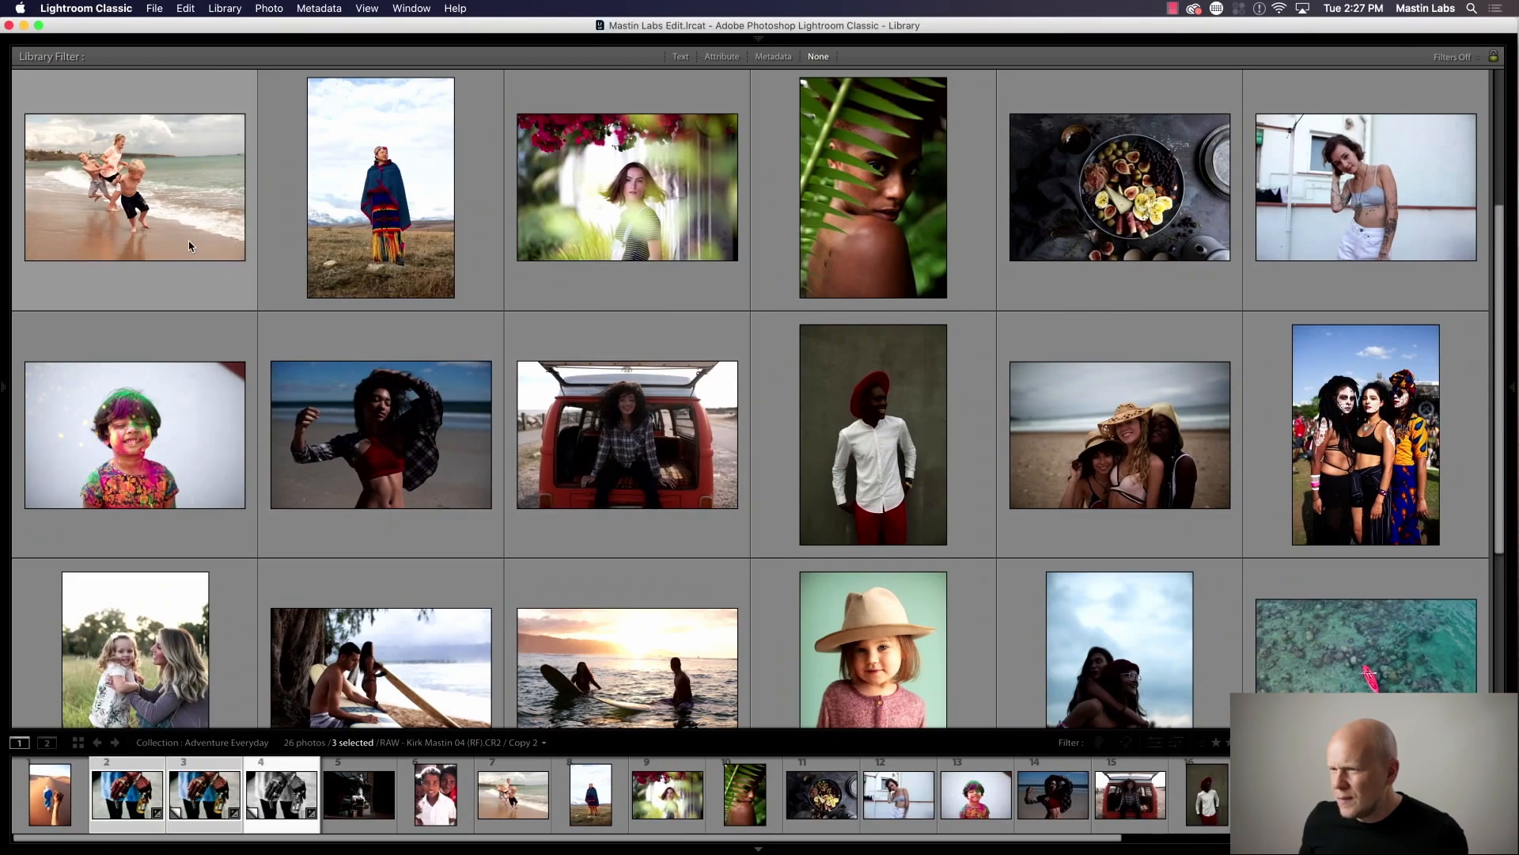
pyautogui.doubleClick(152, 443)
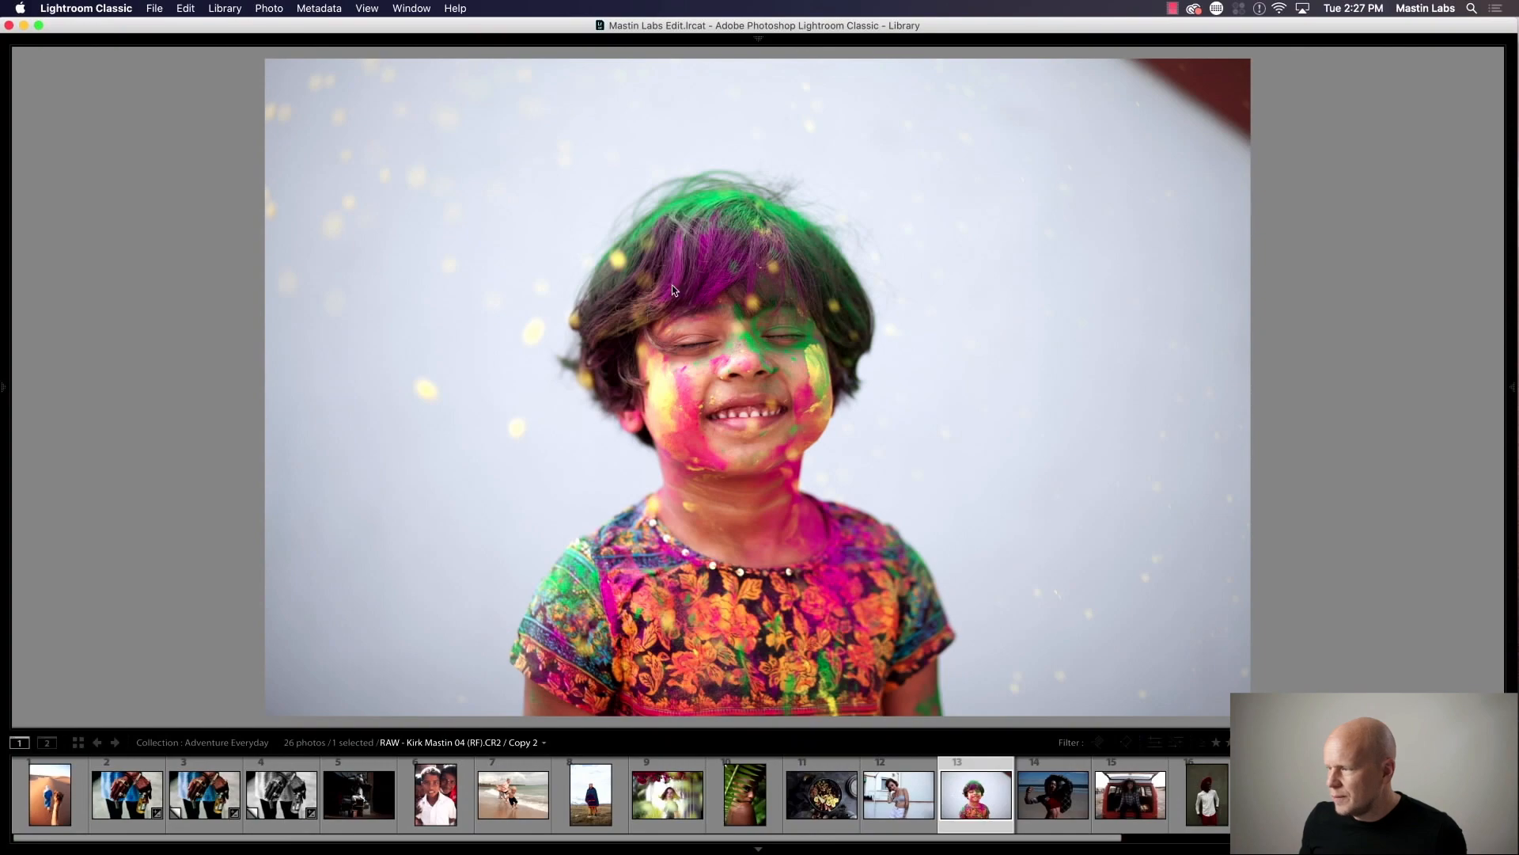
pyautogui.click(1512, 307)
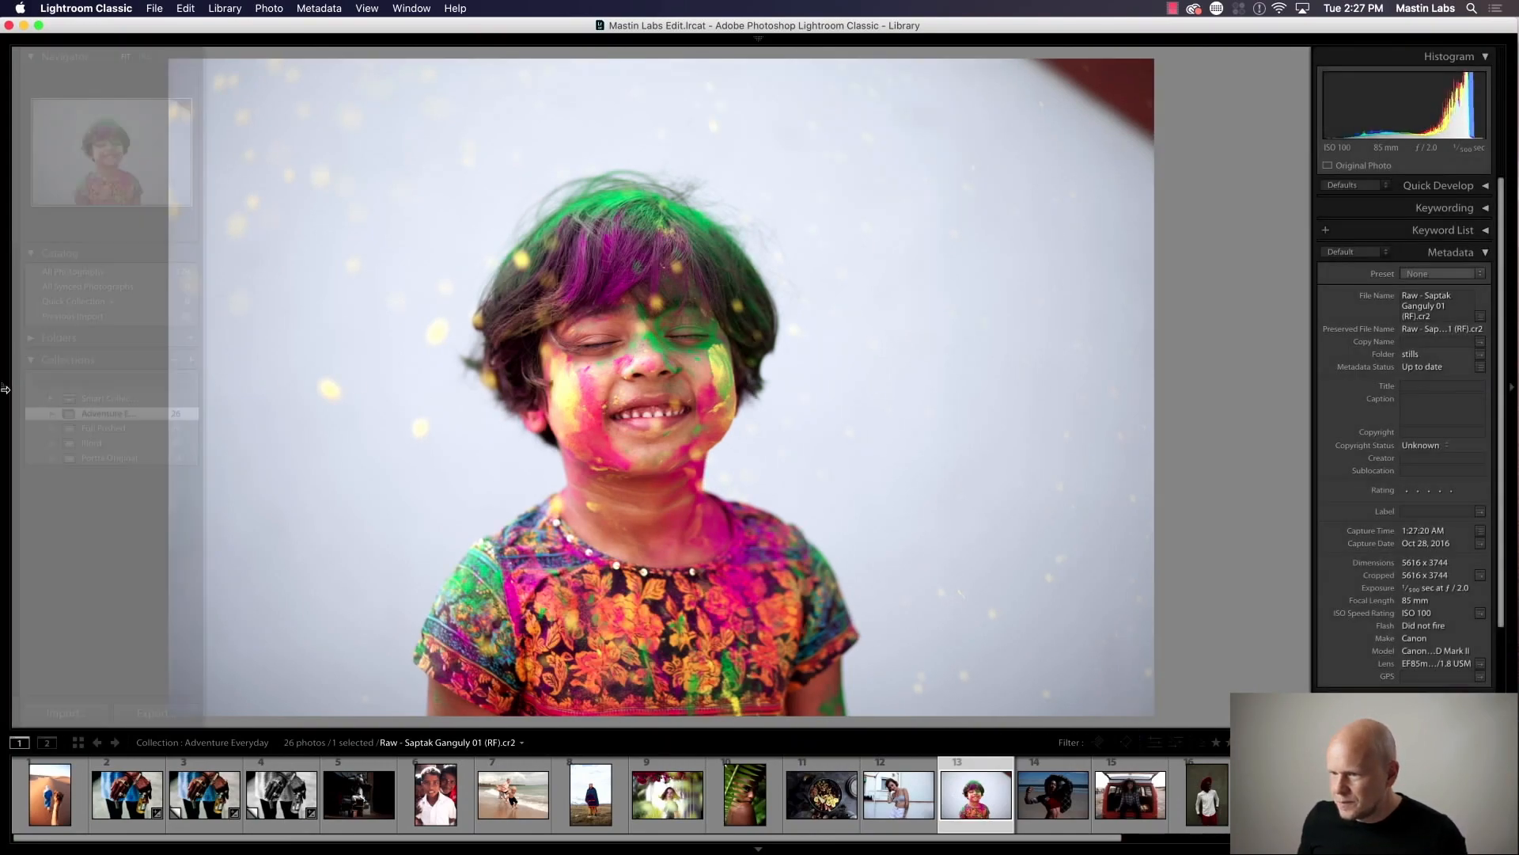
pyautogui.click(4, 389)
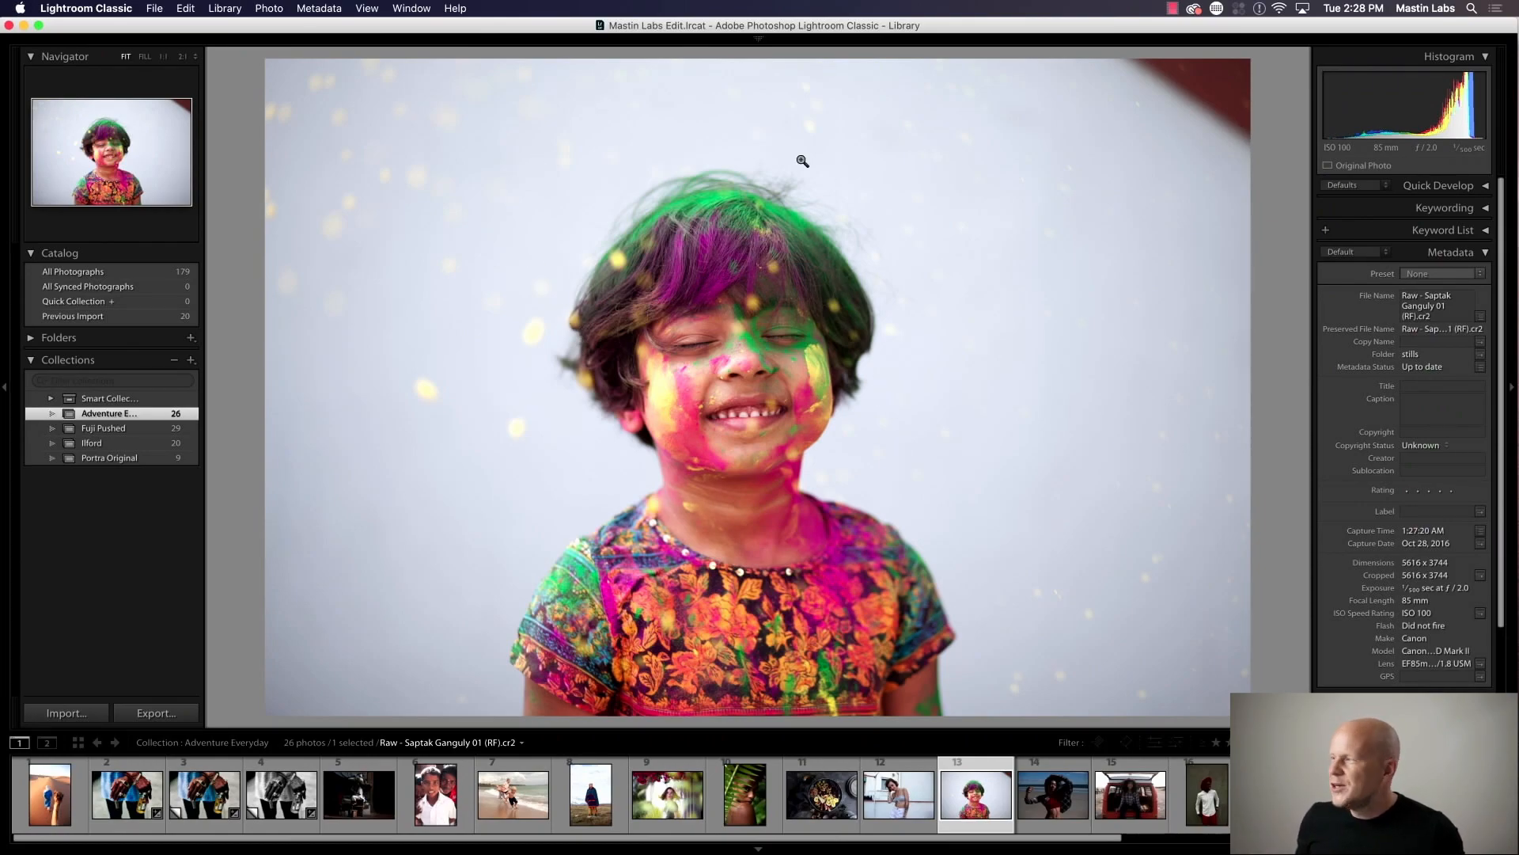
# Develop the powder-covered child's portrait with the 1a. Ektar 100 preset, temperature 4,954 and exposure -0.45
pyautogui.click(1163, 61)
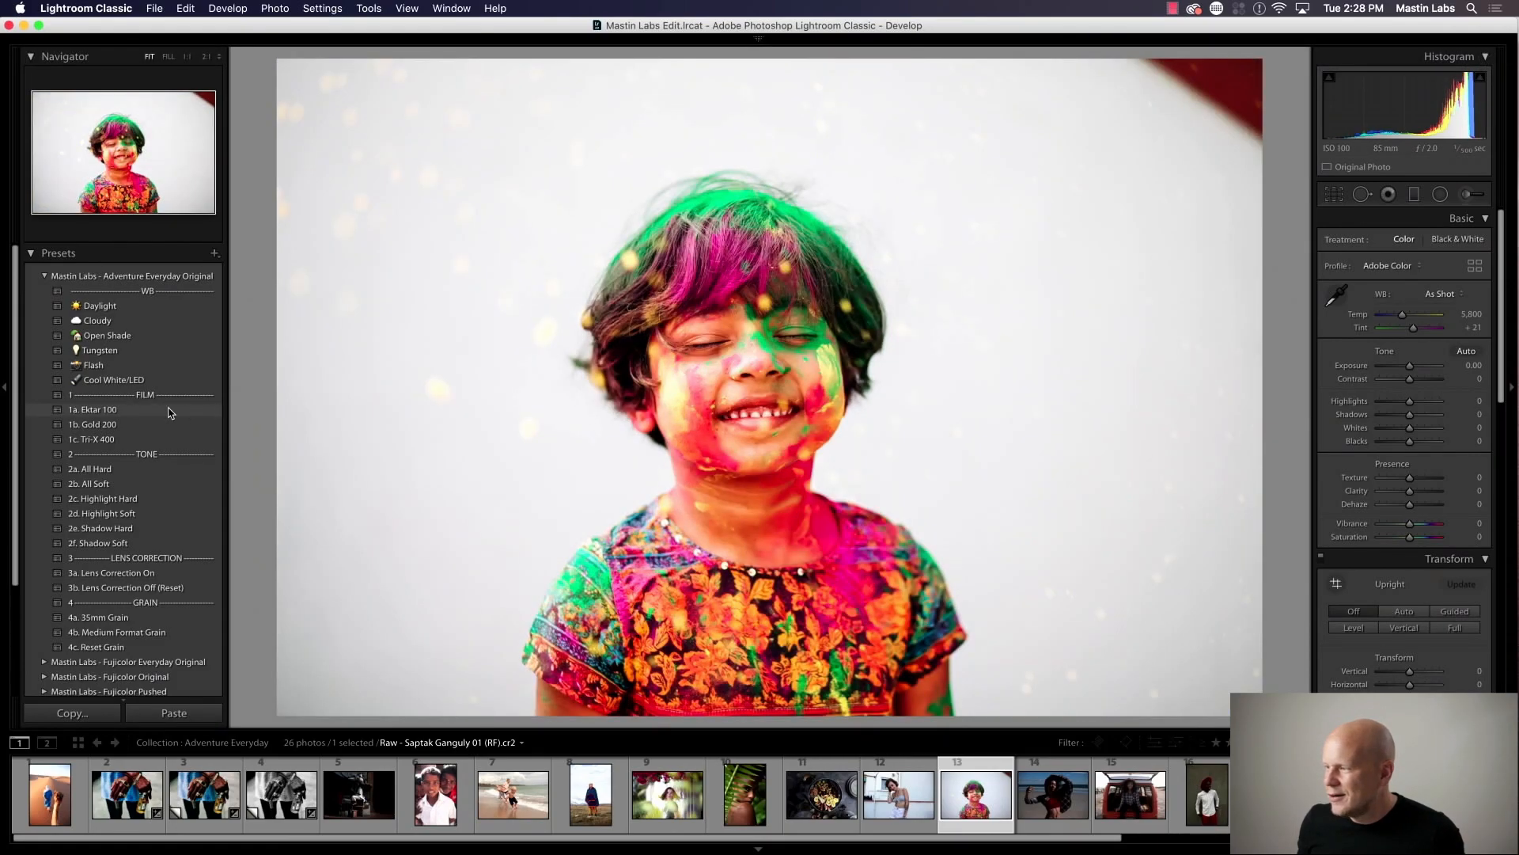
pyautogui.click(175, 412)
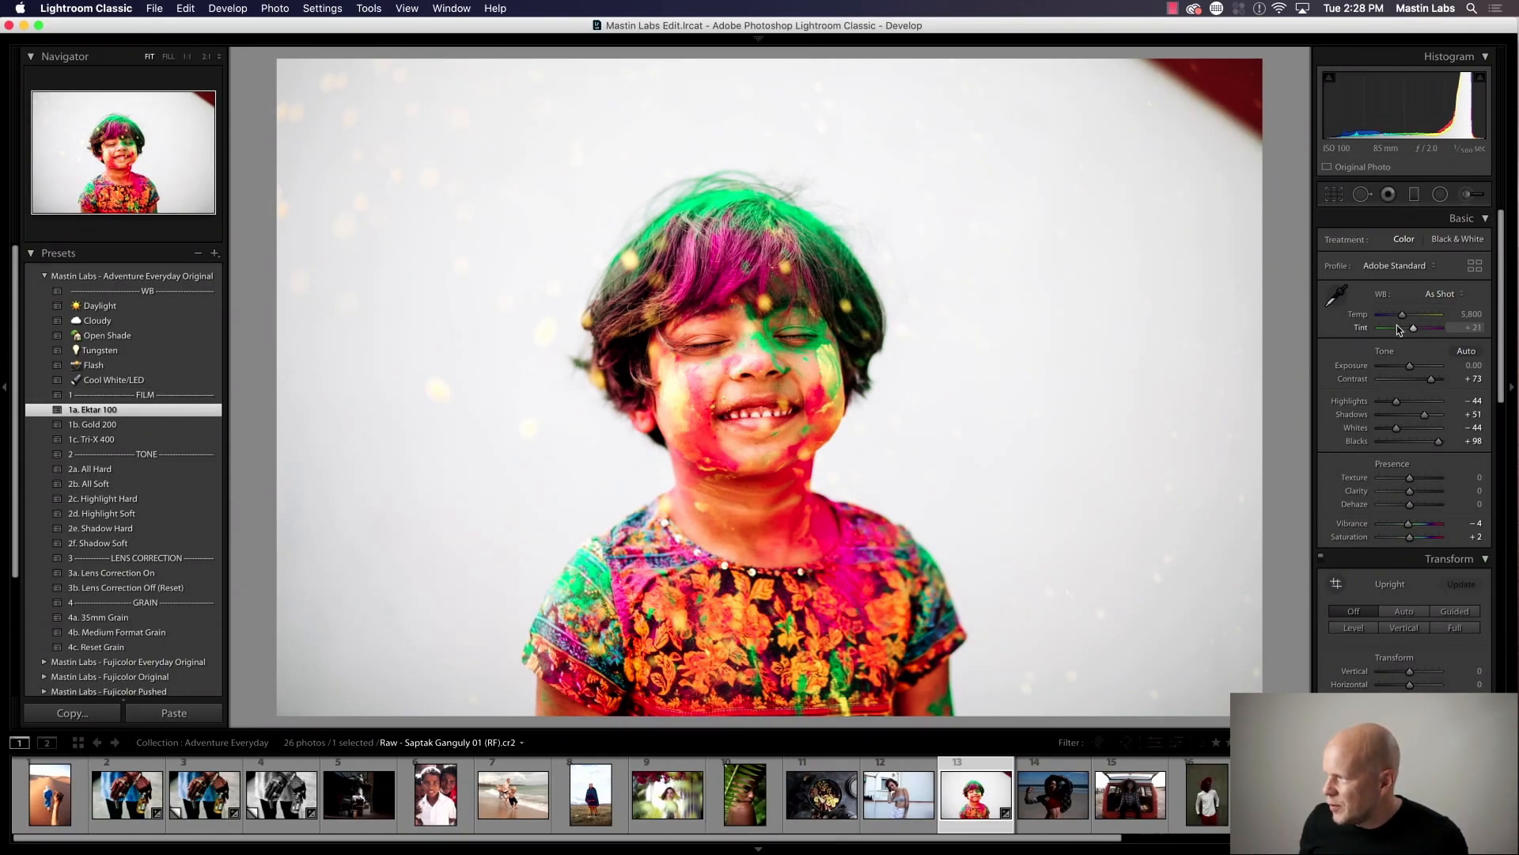
pyautogui.moveTo(1402, 315); pyautogui.dragTo(1409, 369)
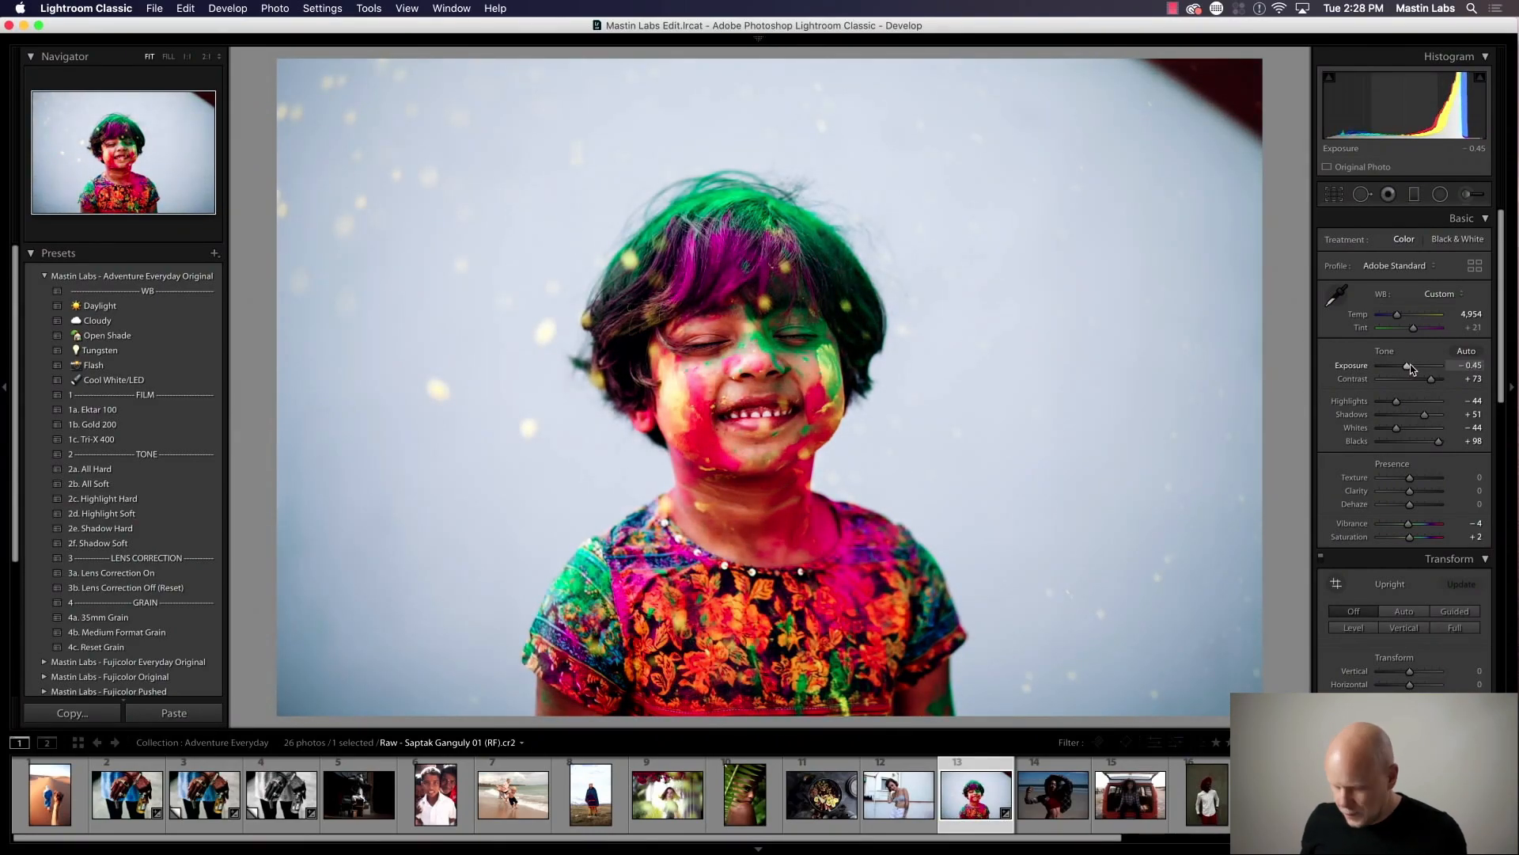
# Crop the child's portrait to a full-height vertical frame in the original aspect ratio, centred on the child
pyautogui.click(1335, 196)
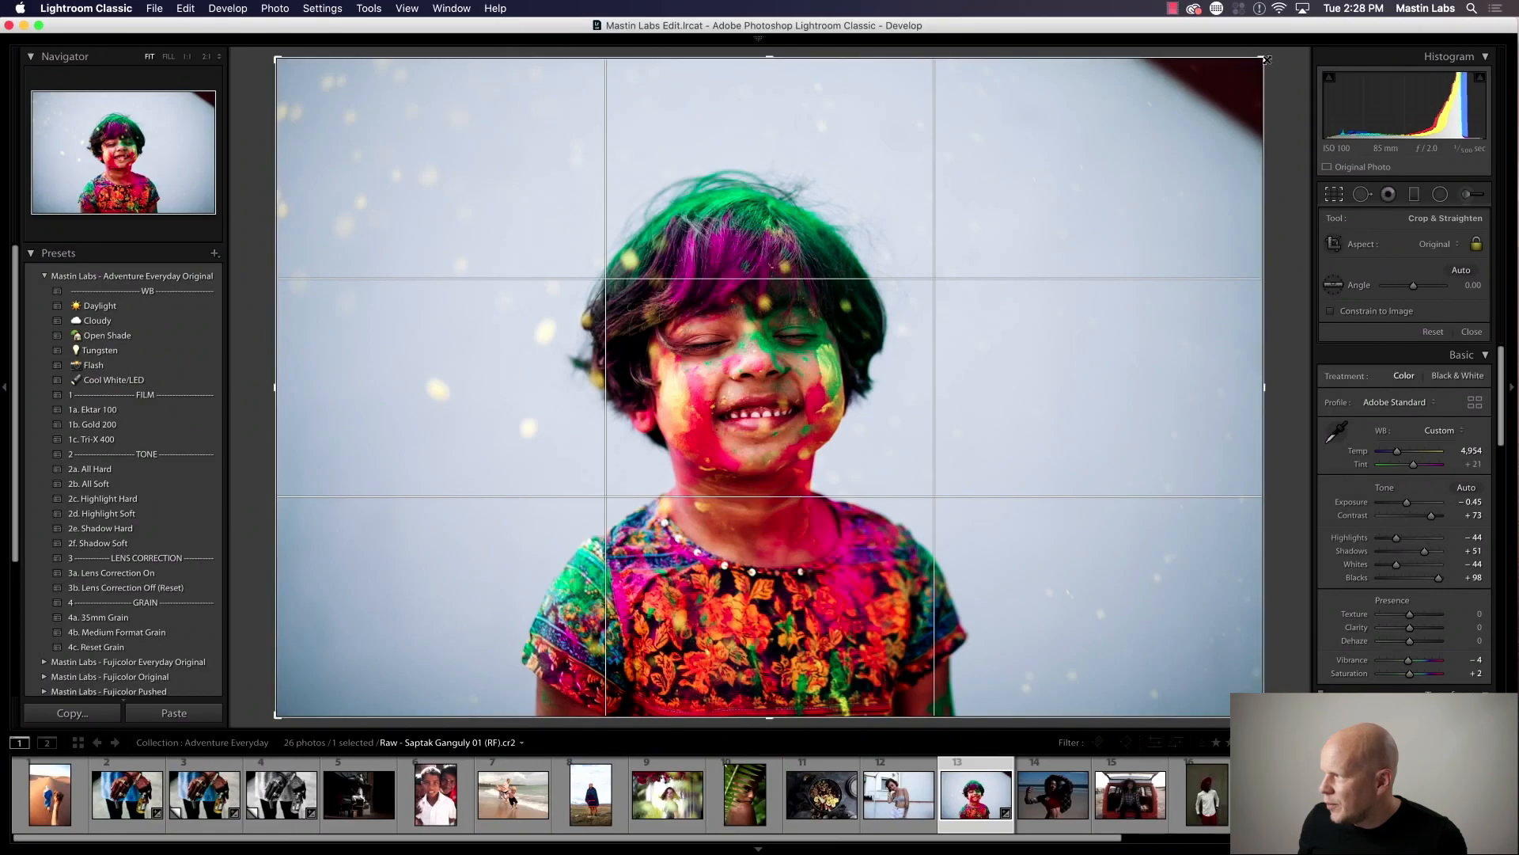
pyautogui.moveTo(1263, 59); pyautogui.dragTo(717, 59)
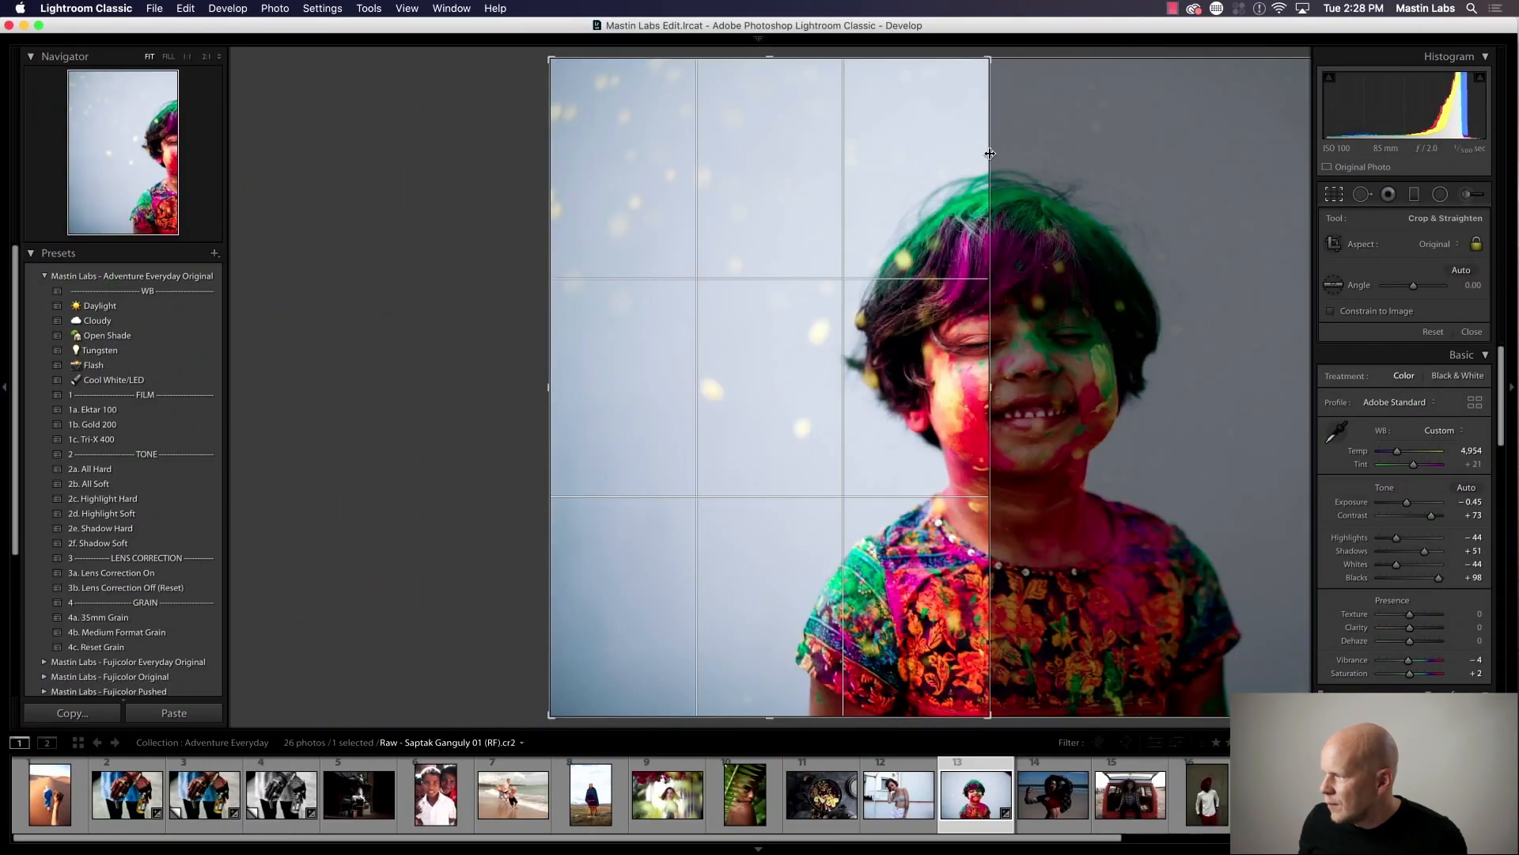
pyautogui.moveTo(907, 157); pyautogui.dragTo(705, 156)
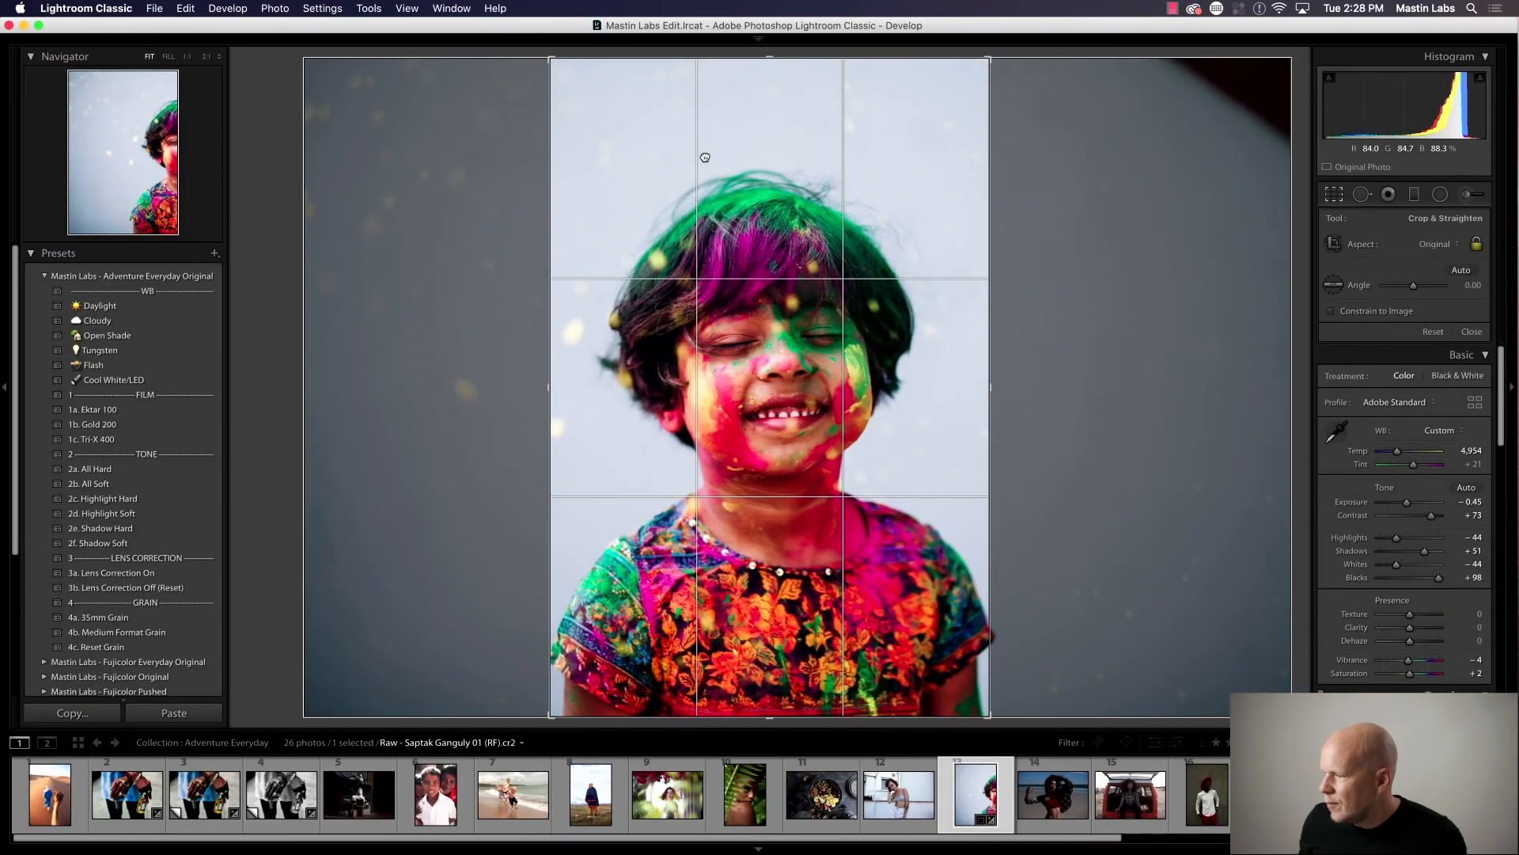
# Change the crop's aspect ratio to 4 x 3, enlarge the frame to the photo's full height around the child and apply it
pyautogui.click(1388, 251)
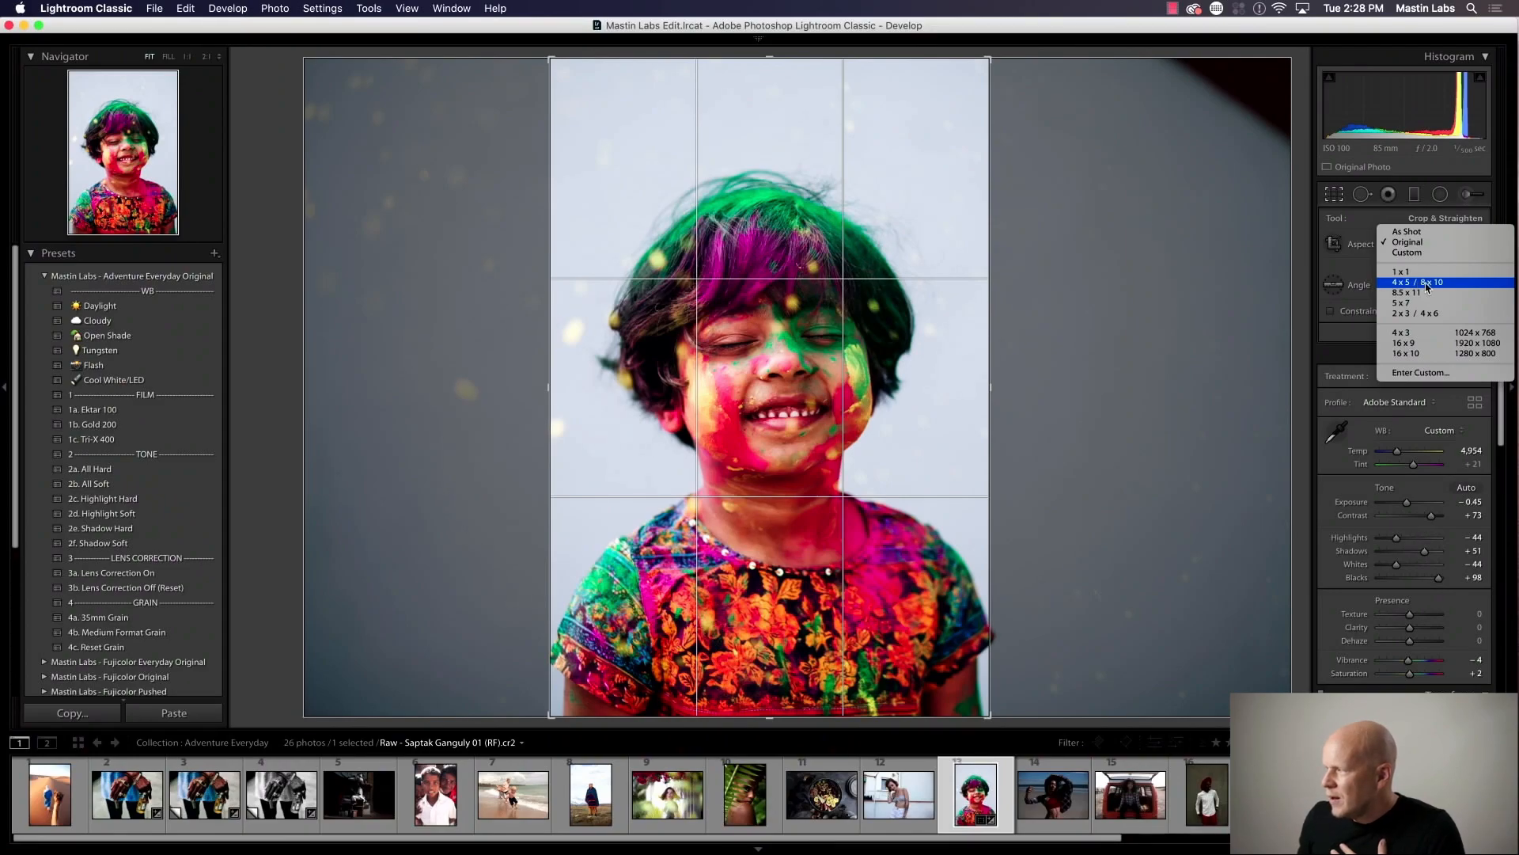
pyautogui.click(1419, 283)
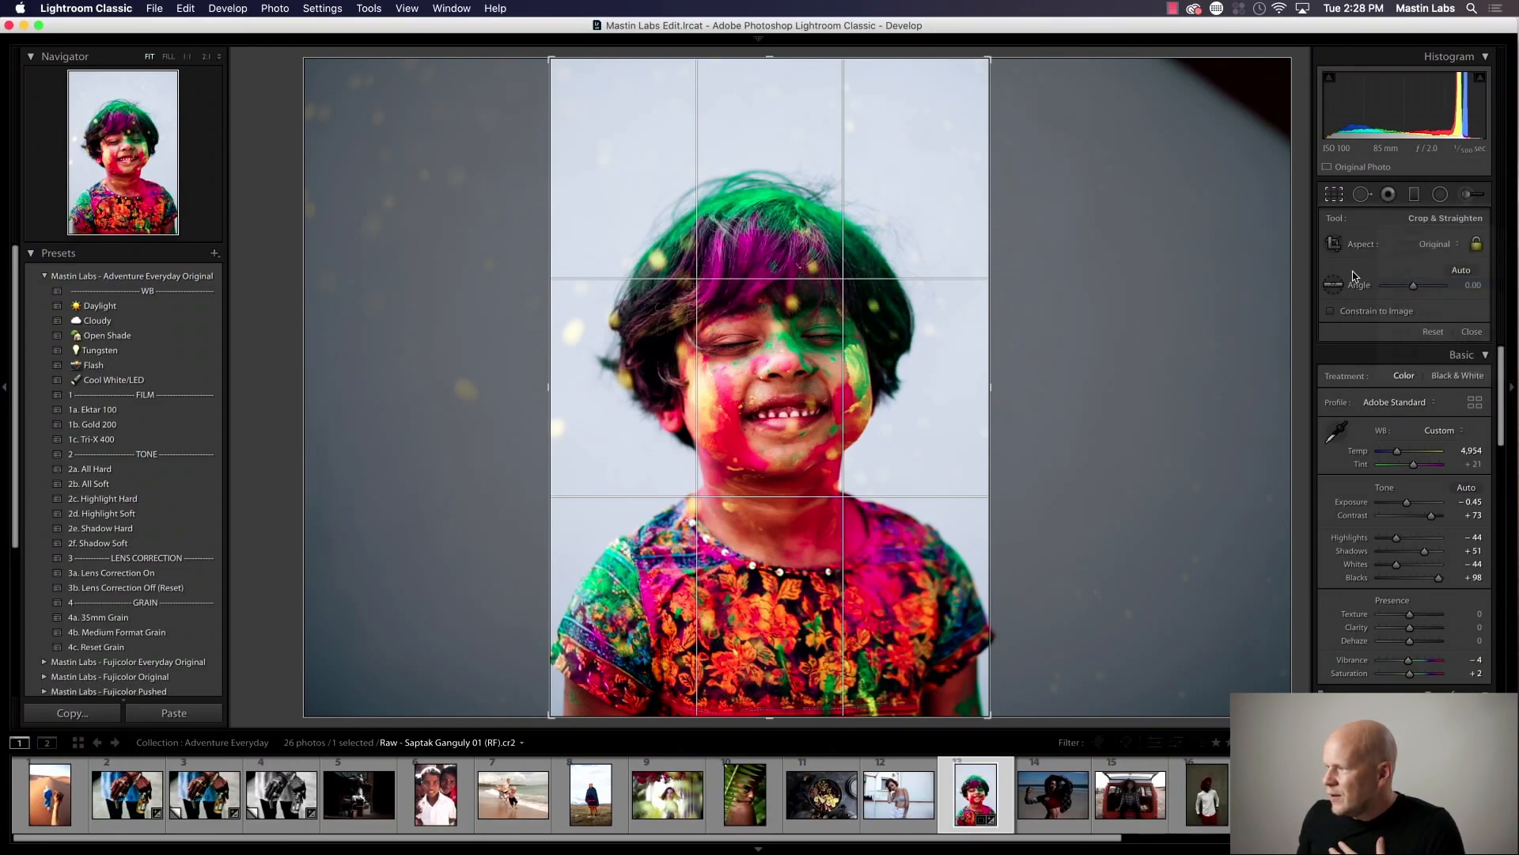
pyautogui.click(1409, 243)
pyautogui.click(1415, 294)
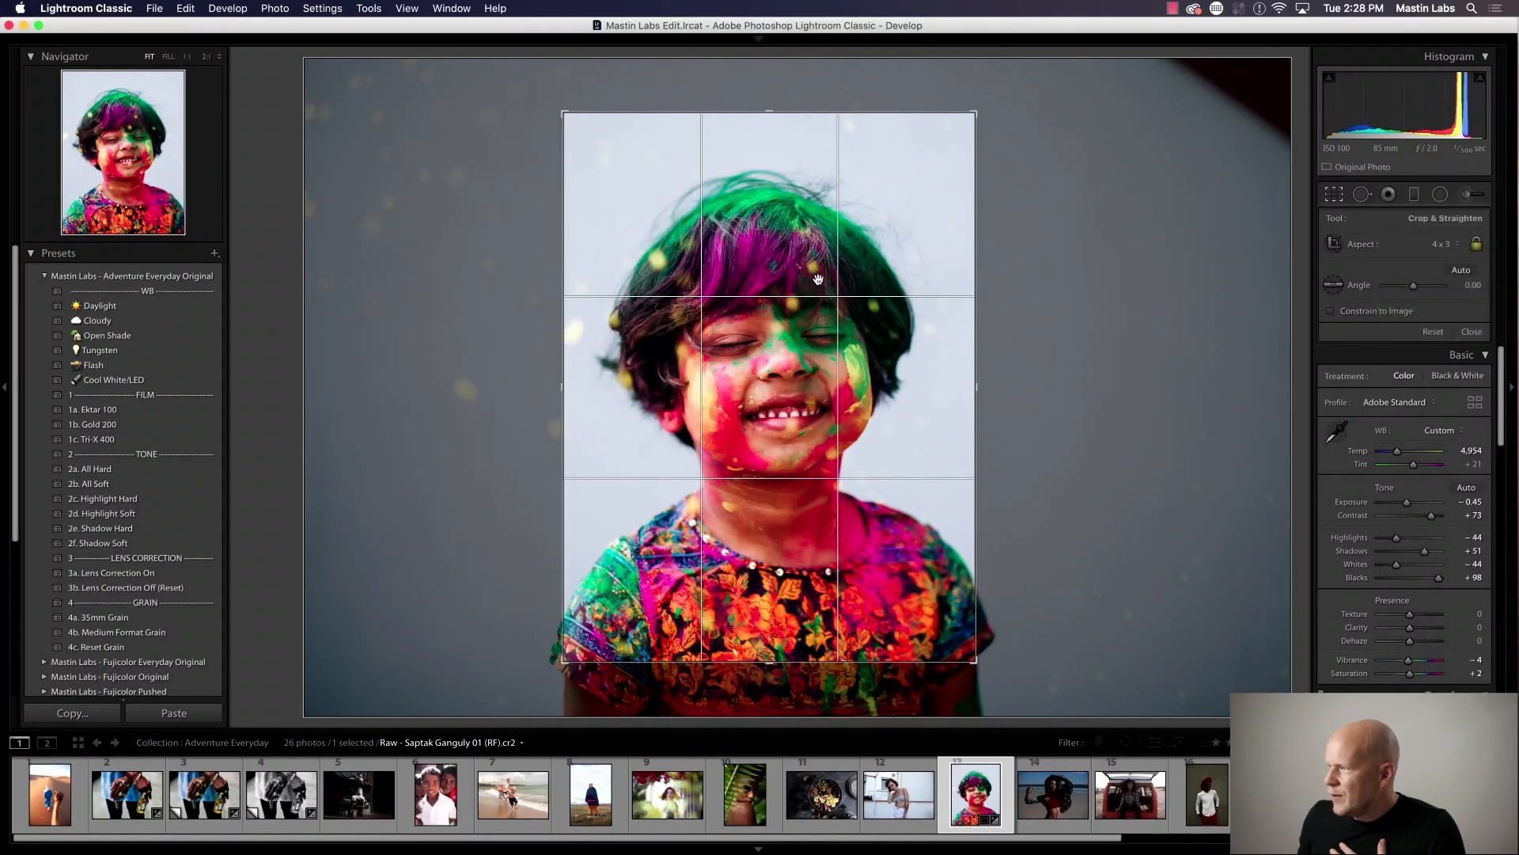
pyautogui.moveTo(772, 112); pyautogui.dragTo(769, 64)
pyautogui.moveTo(769, 145); pyautogui.dragTo(763, 105)
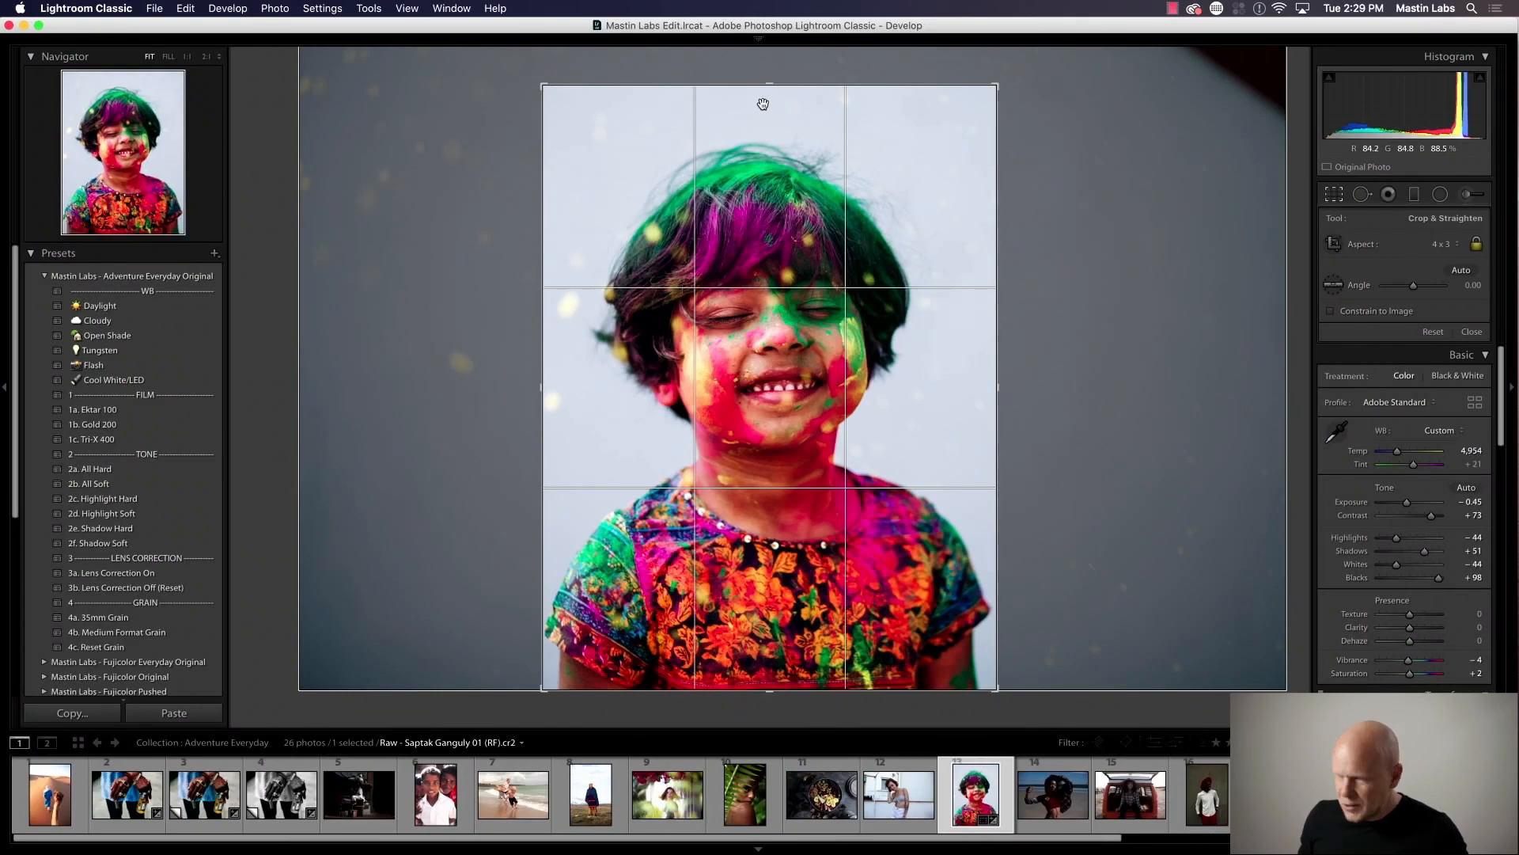
pyautogui.moveTo(764, 85); pyautogui.dragTo(764, 72)
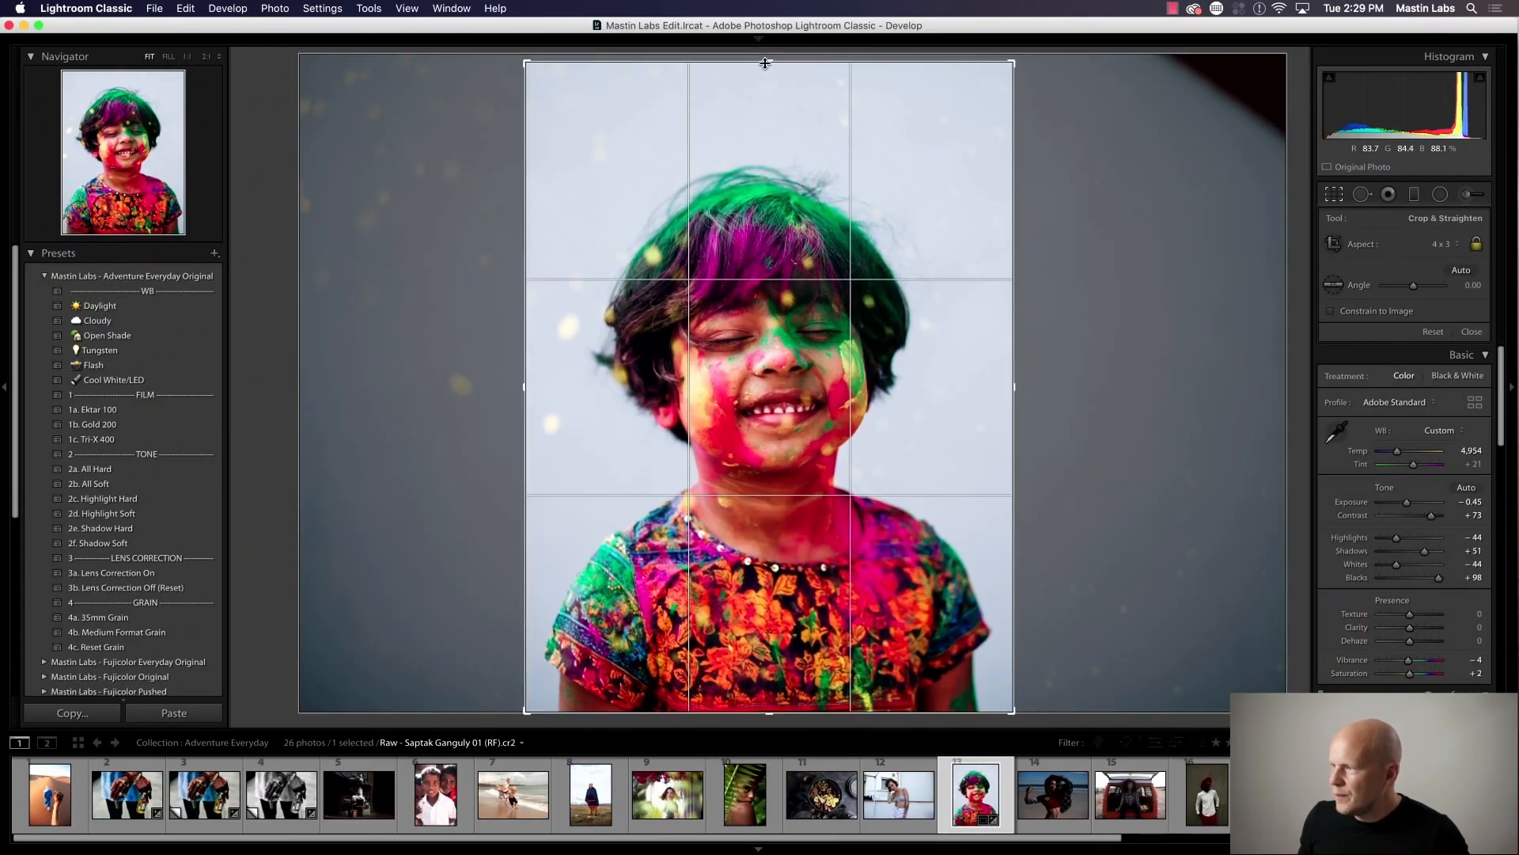
pyautogui.press('Return')
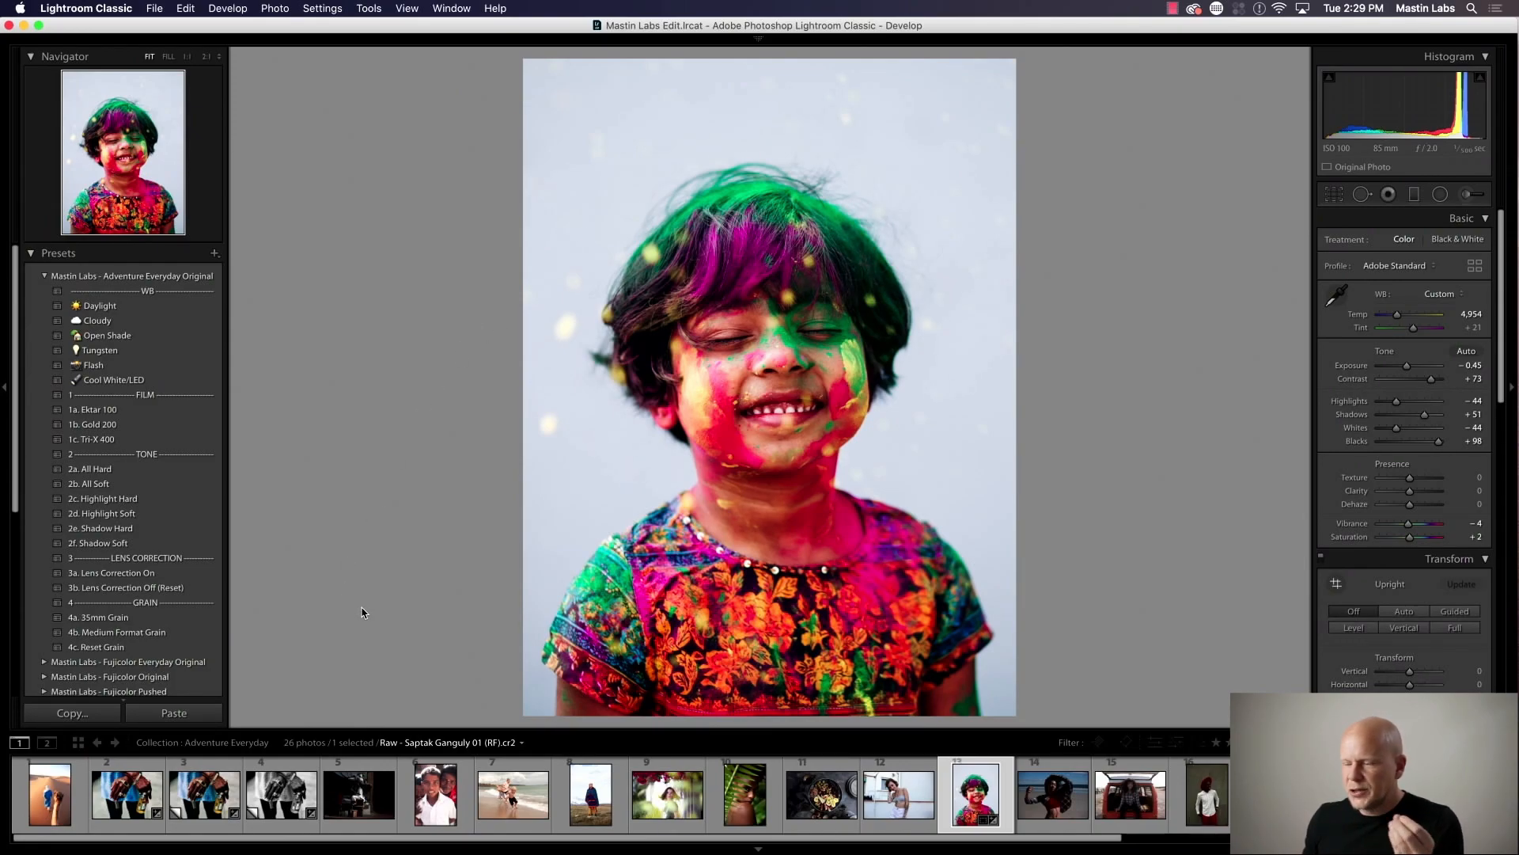
# Look back at the Gold 200 copy of the hands photo, and compare the child's portrait before and after editing side by side
pyautogui.click(202, 795)
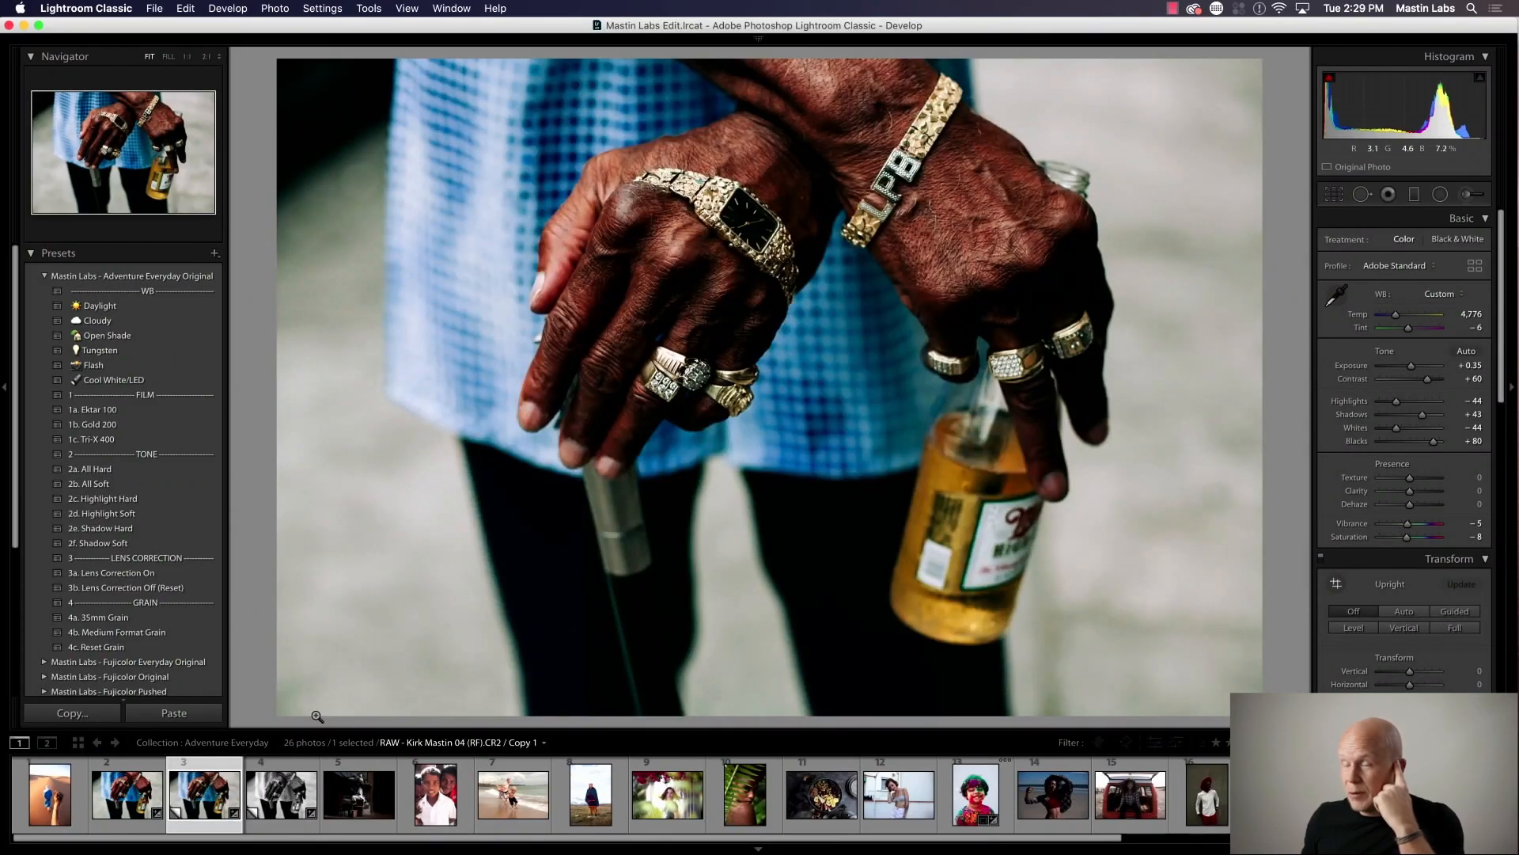
pyautogui.click(972, 806)
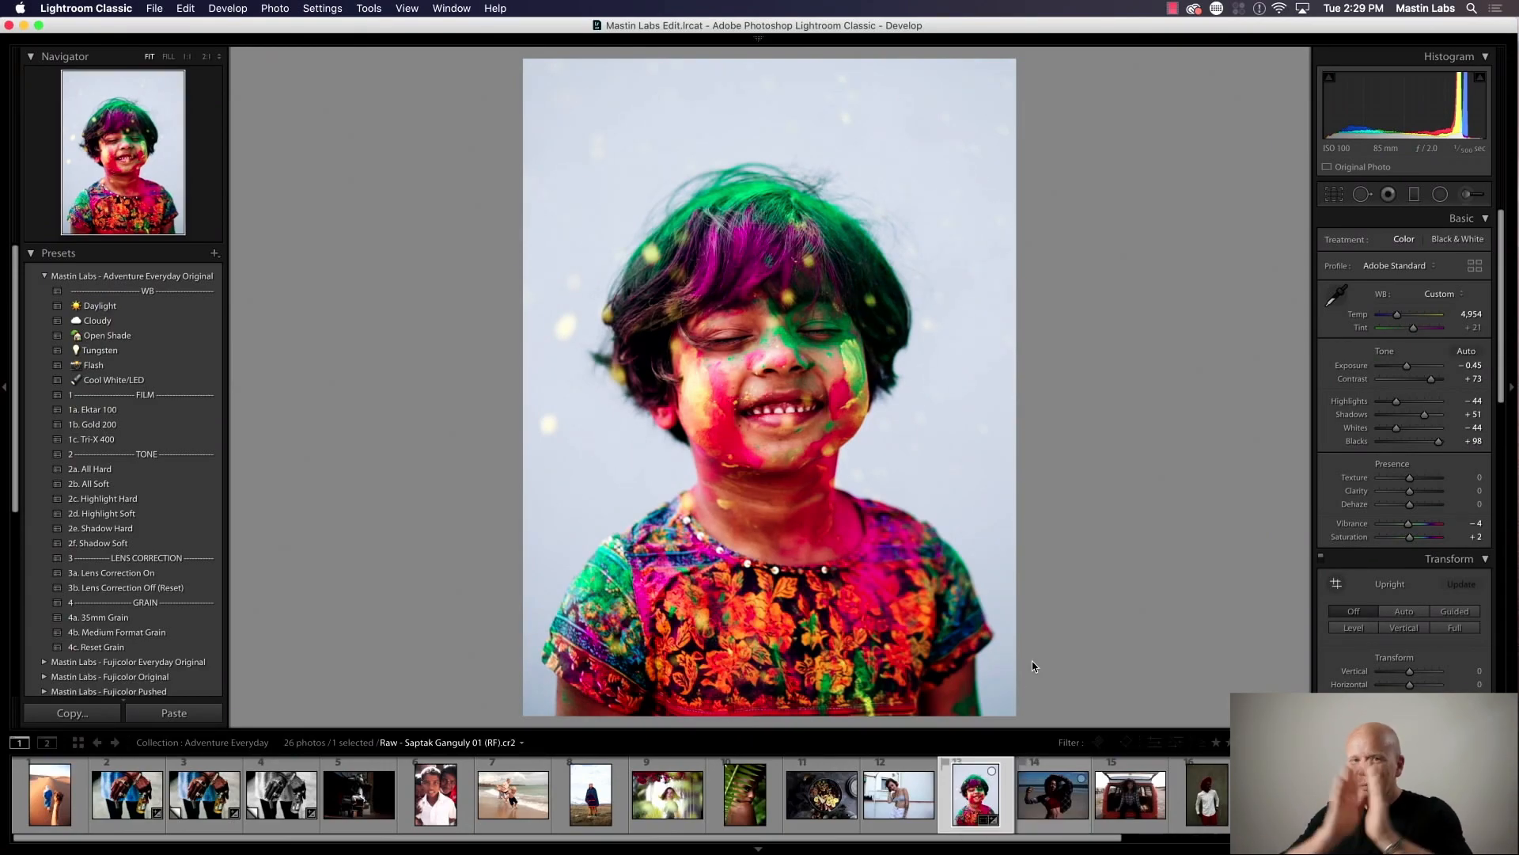
pyautogui.press('y')
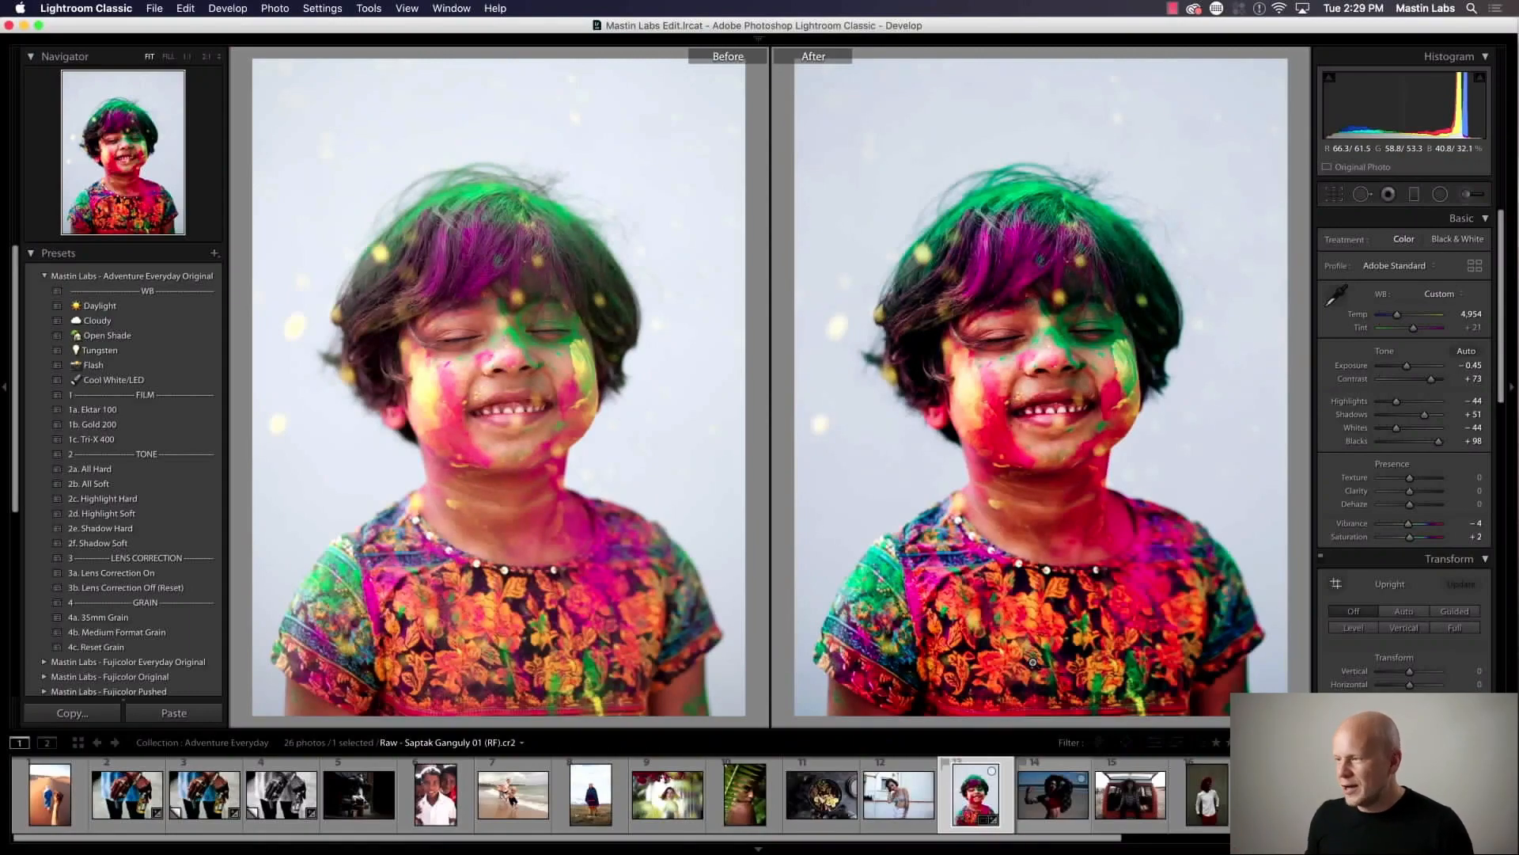
pyautogui.press('y')
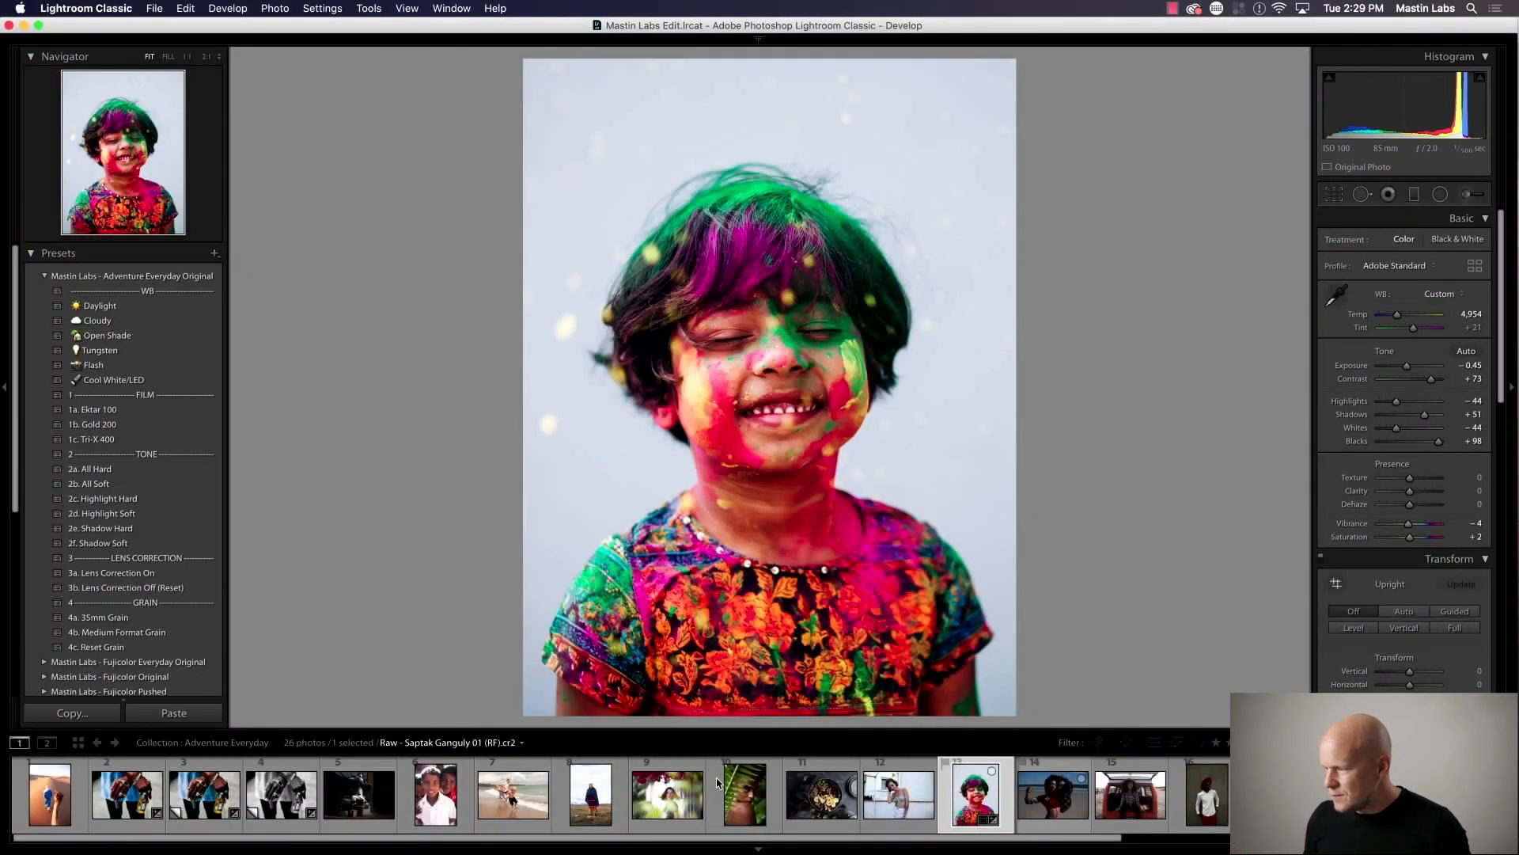
# Apply 1b. Gold 200 to the food platter photo with exposure +0.35 and temperature 5,779, and compare it before and after
pyautogui.click(811, 811)
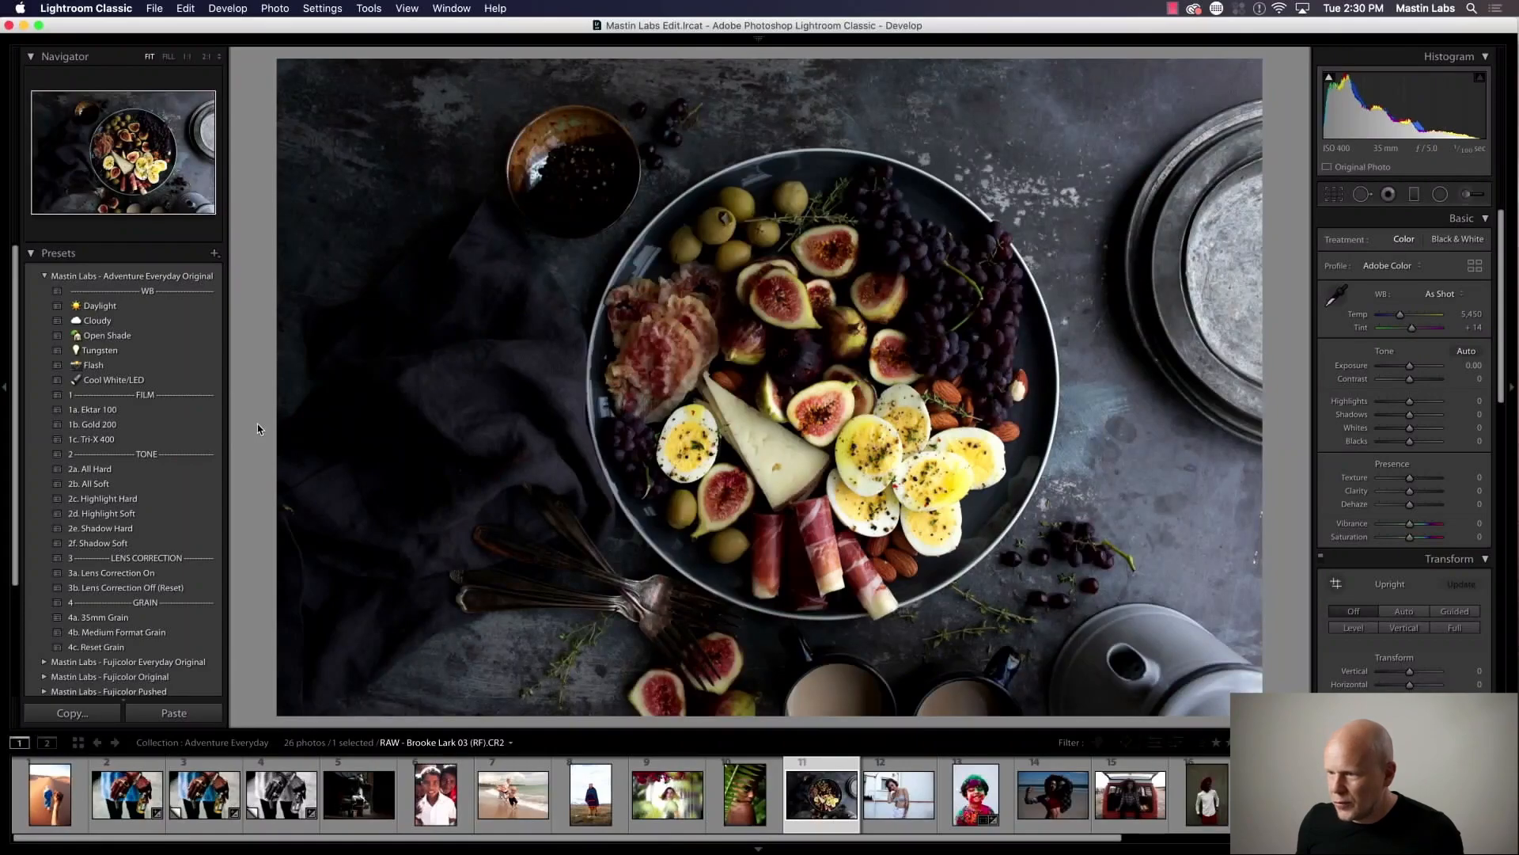
pyautogui.click(215, 424)
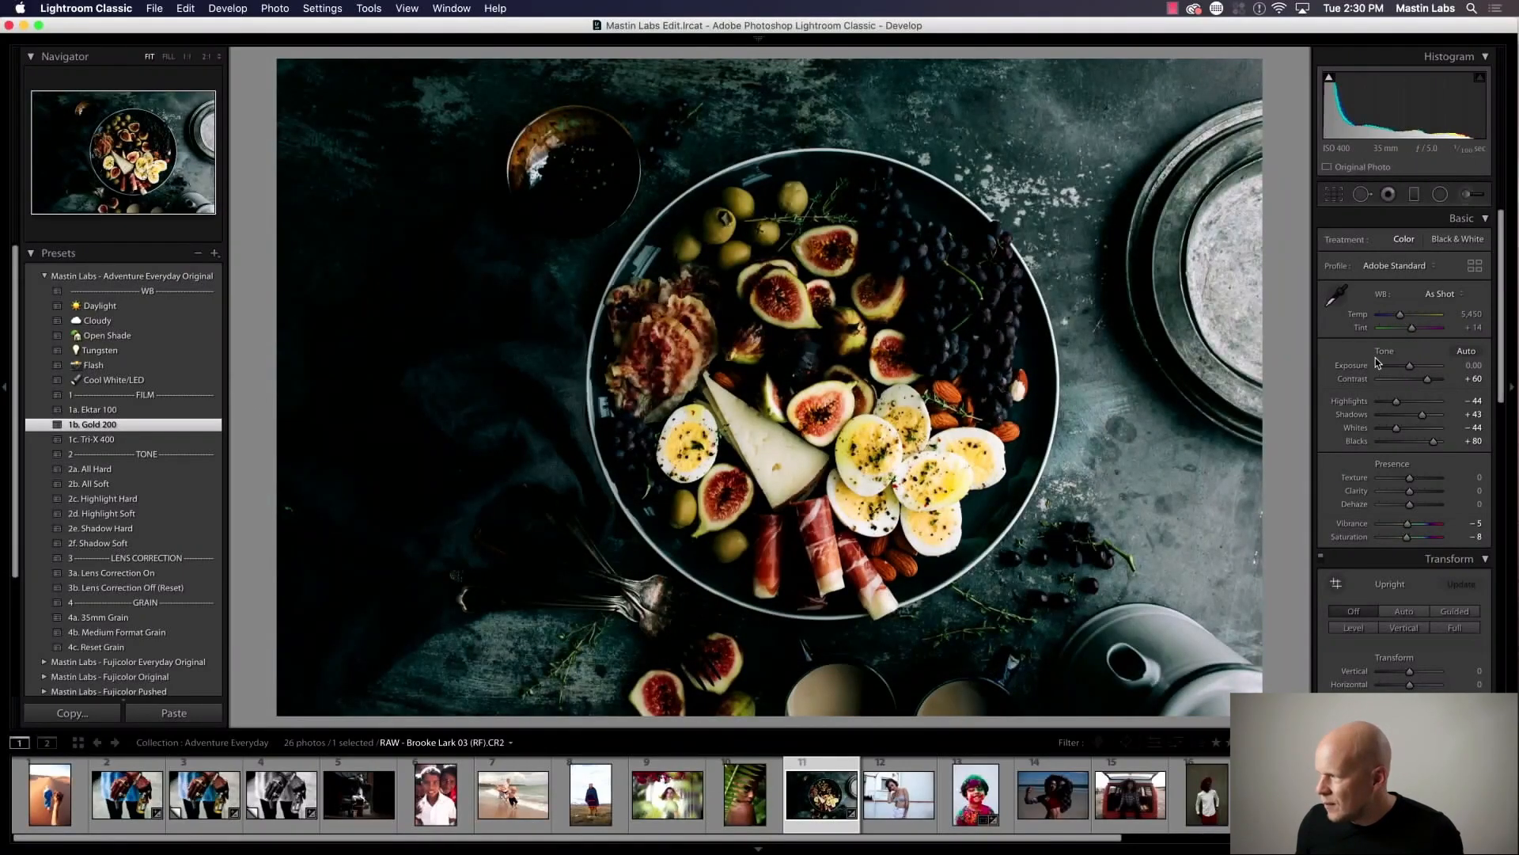
pyautogui.moveTo(1413, 372); pyautogui.dragTo(1414, 372)
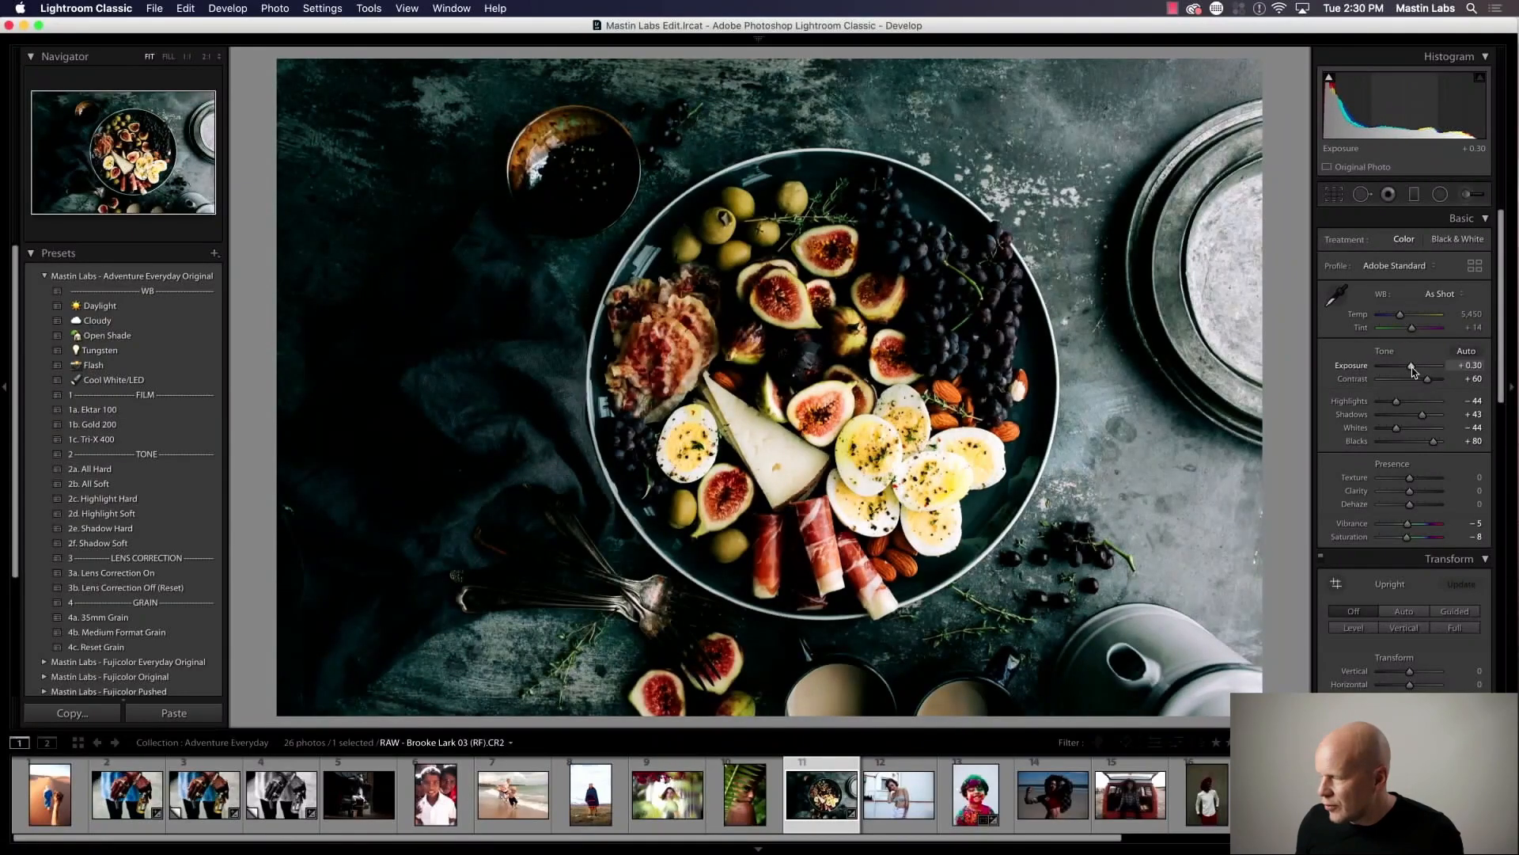
pyautogui.press('Up')
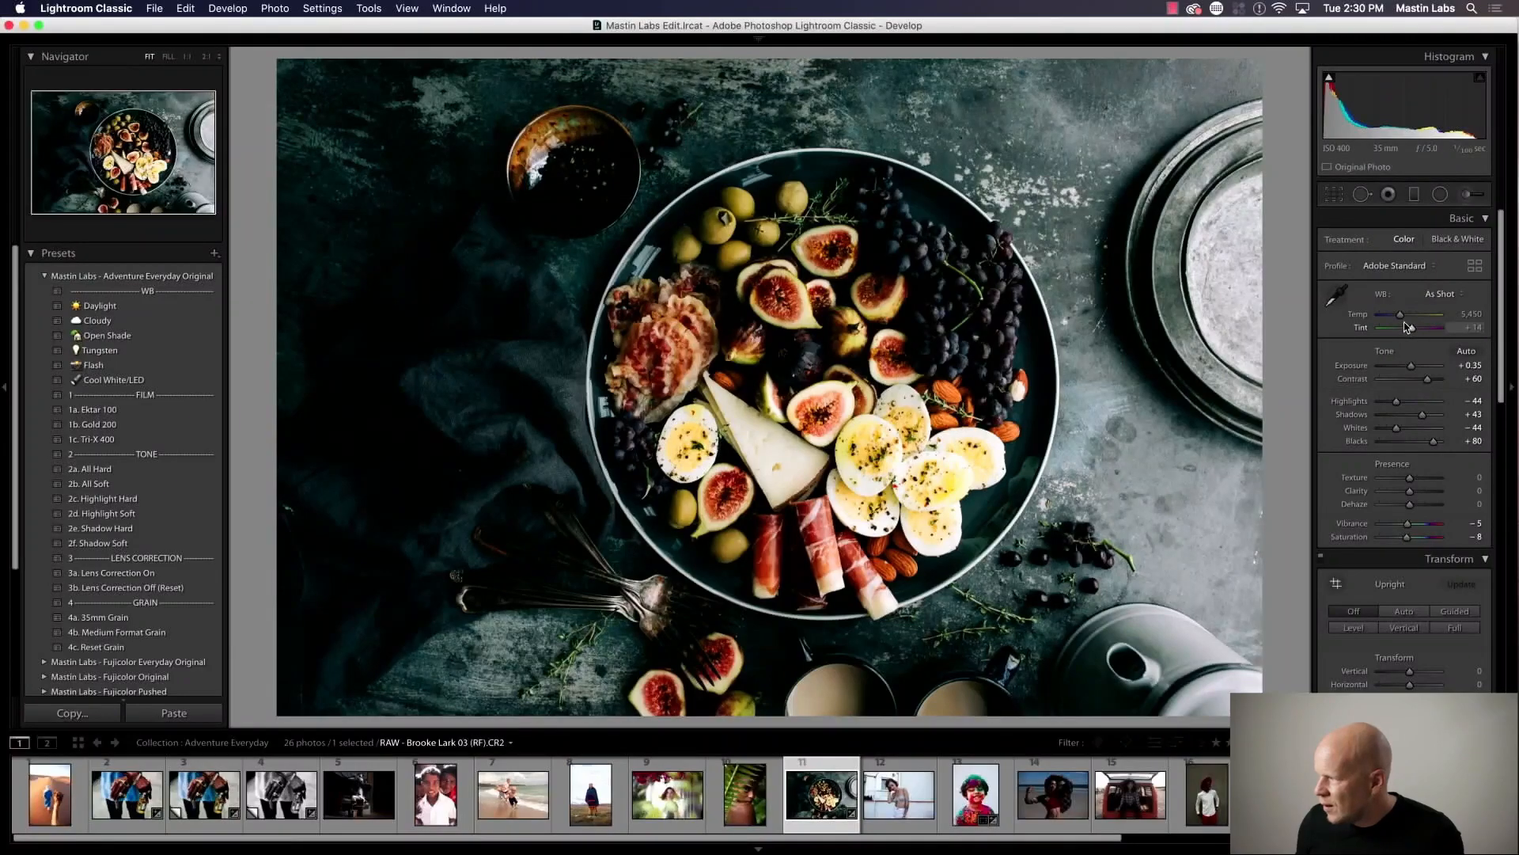
pyautogui.moveTo(1400, 315); pyautogui.dragTo(1404, 317)
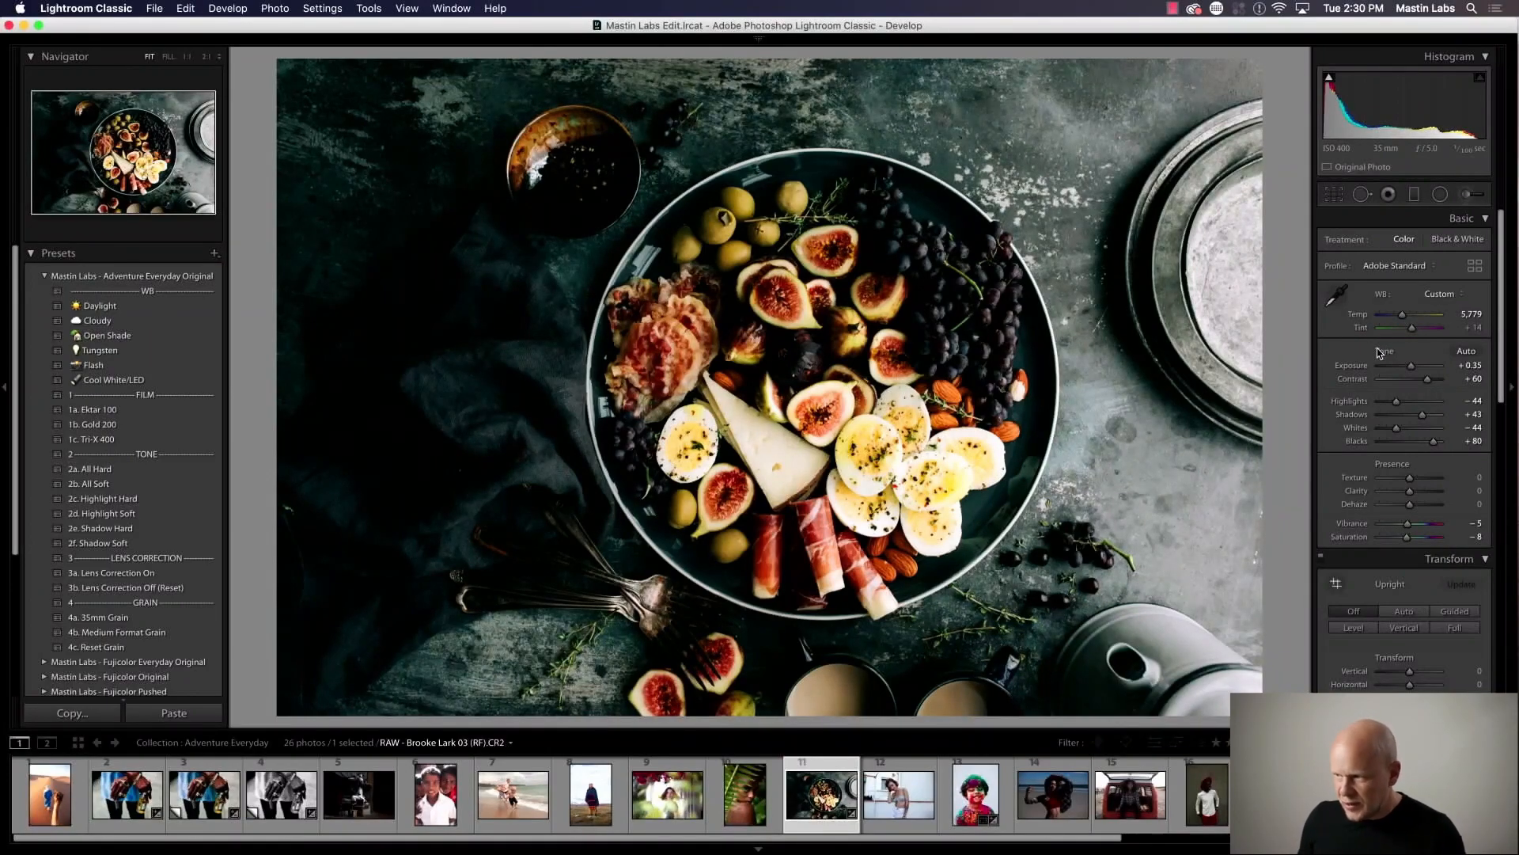
pyautogui.press('y')
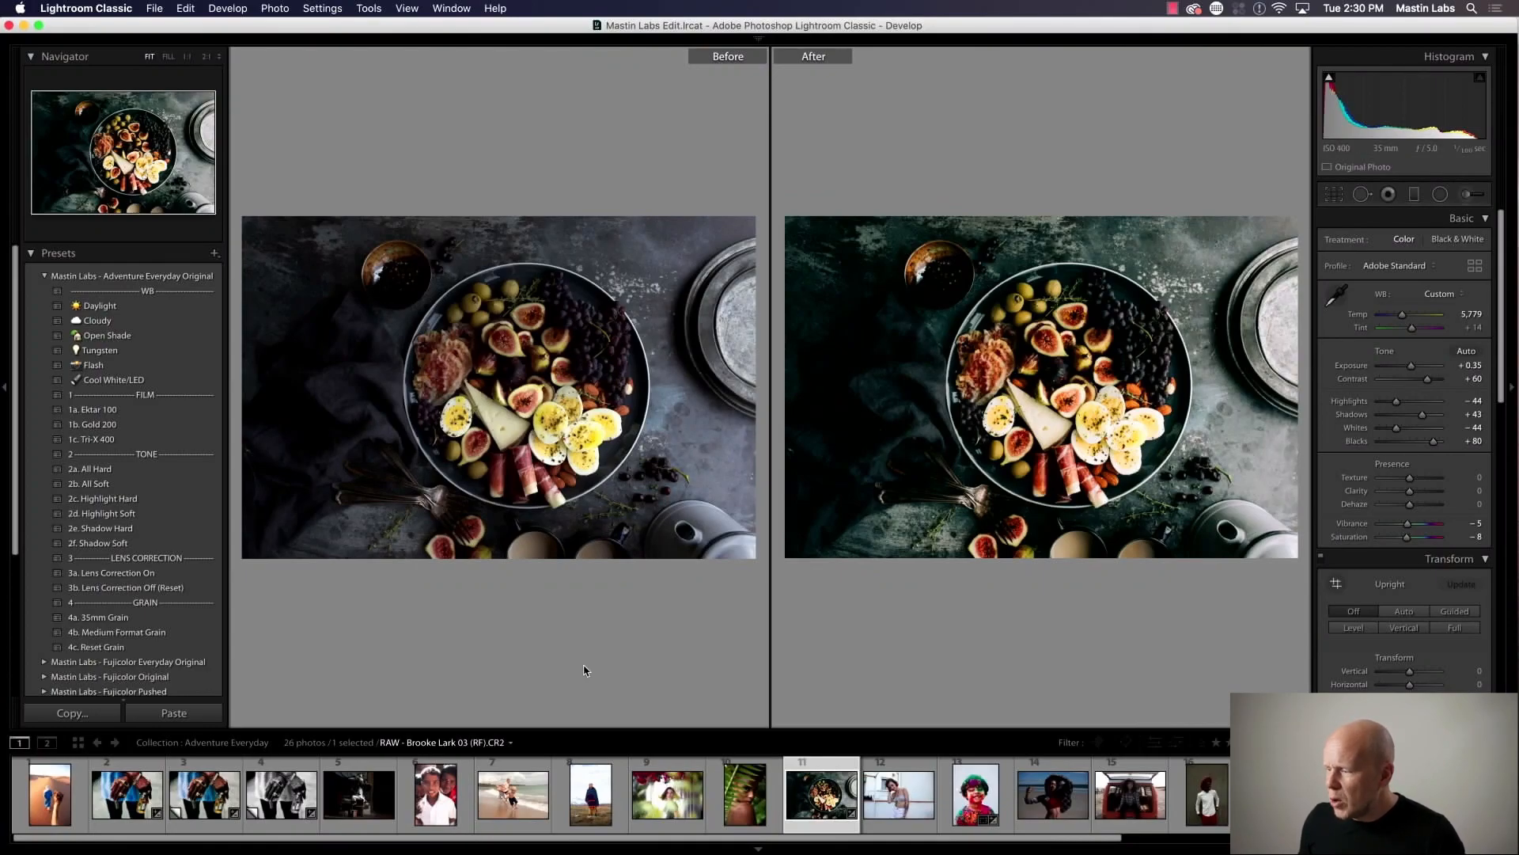
pyautogui.press('y')
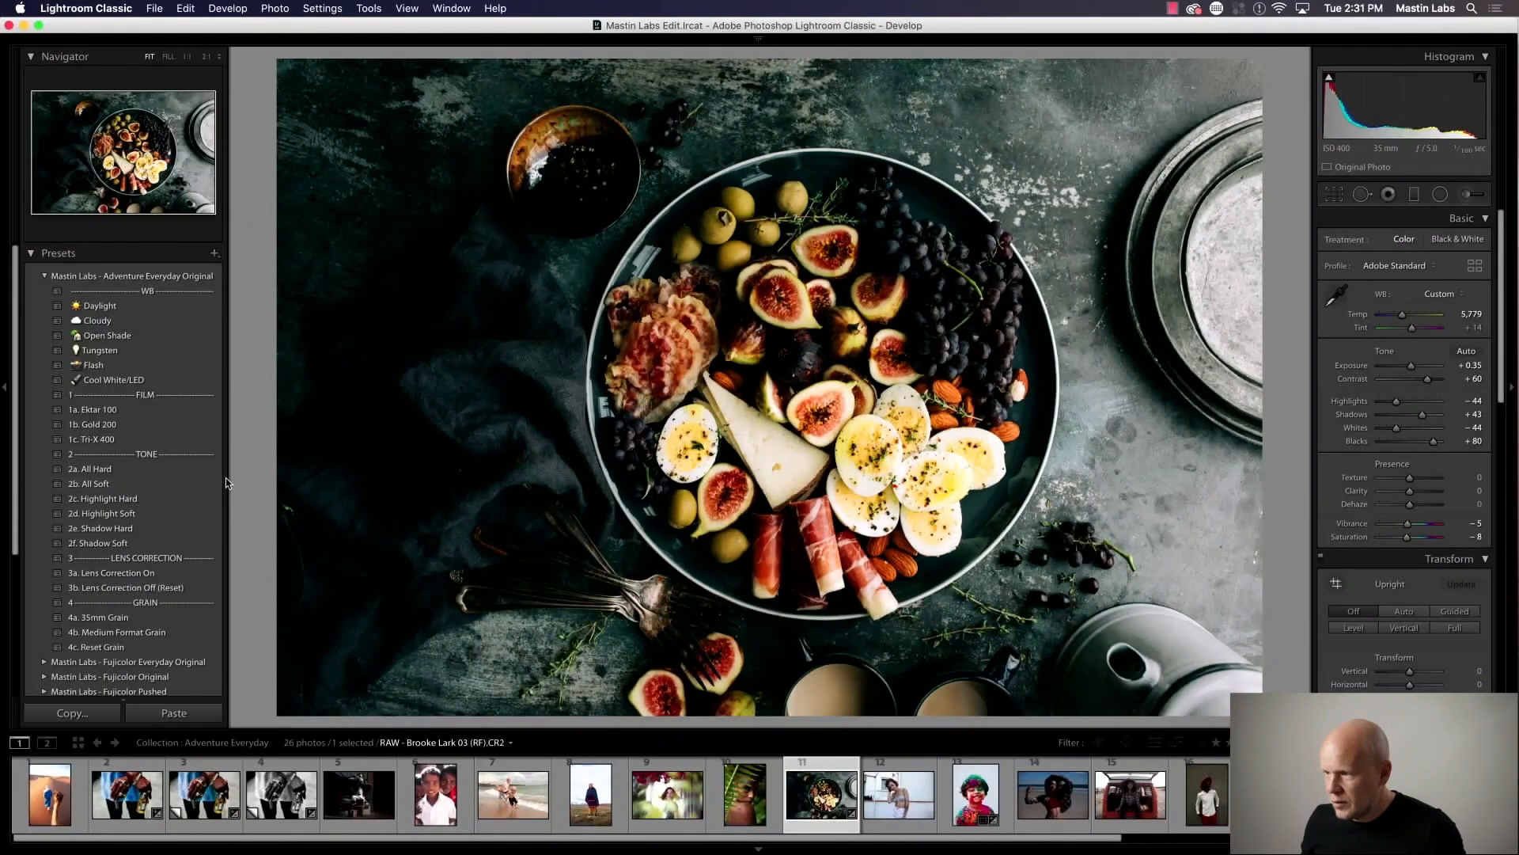
# Soften the platter photo with the 2b. All Soft preset, exposure +0.50 and tint +18, and compare it before and after
pyautogui.click(196, 481)
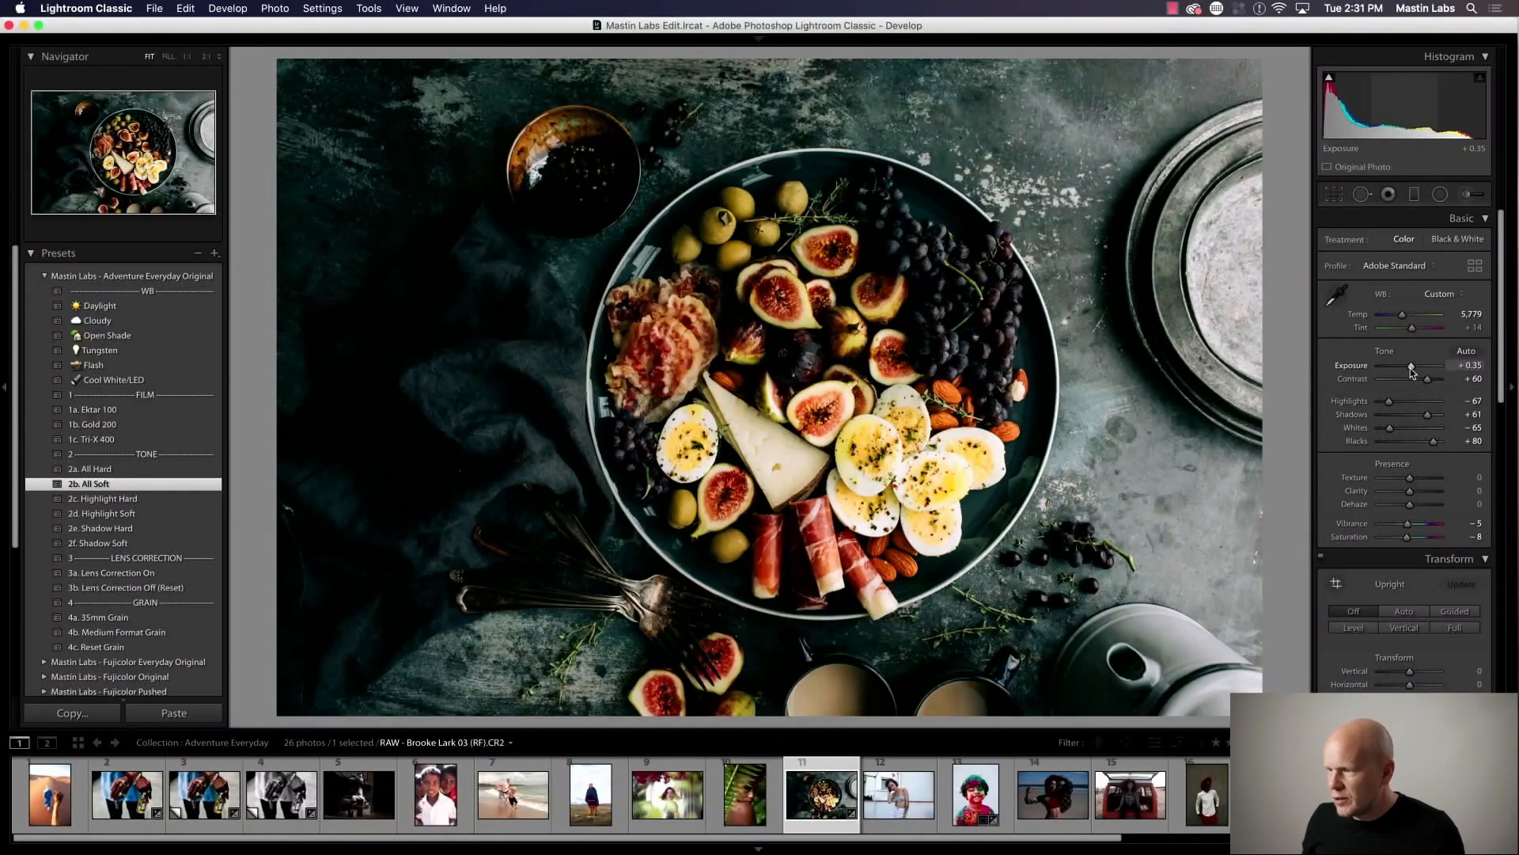
pyautogui.moveTo(1411, 369); pyautogui.dragTo(1413, 369)
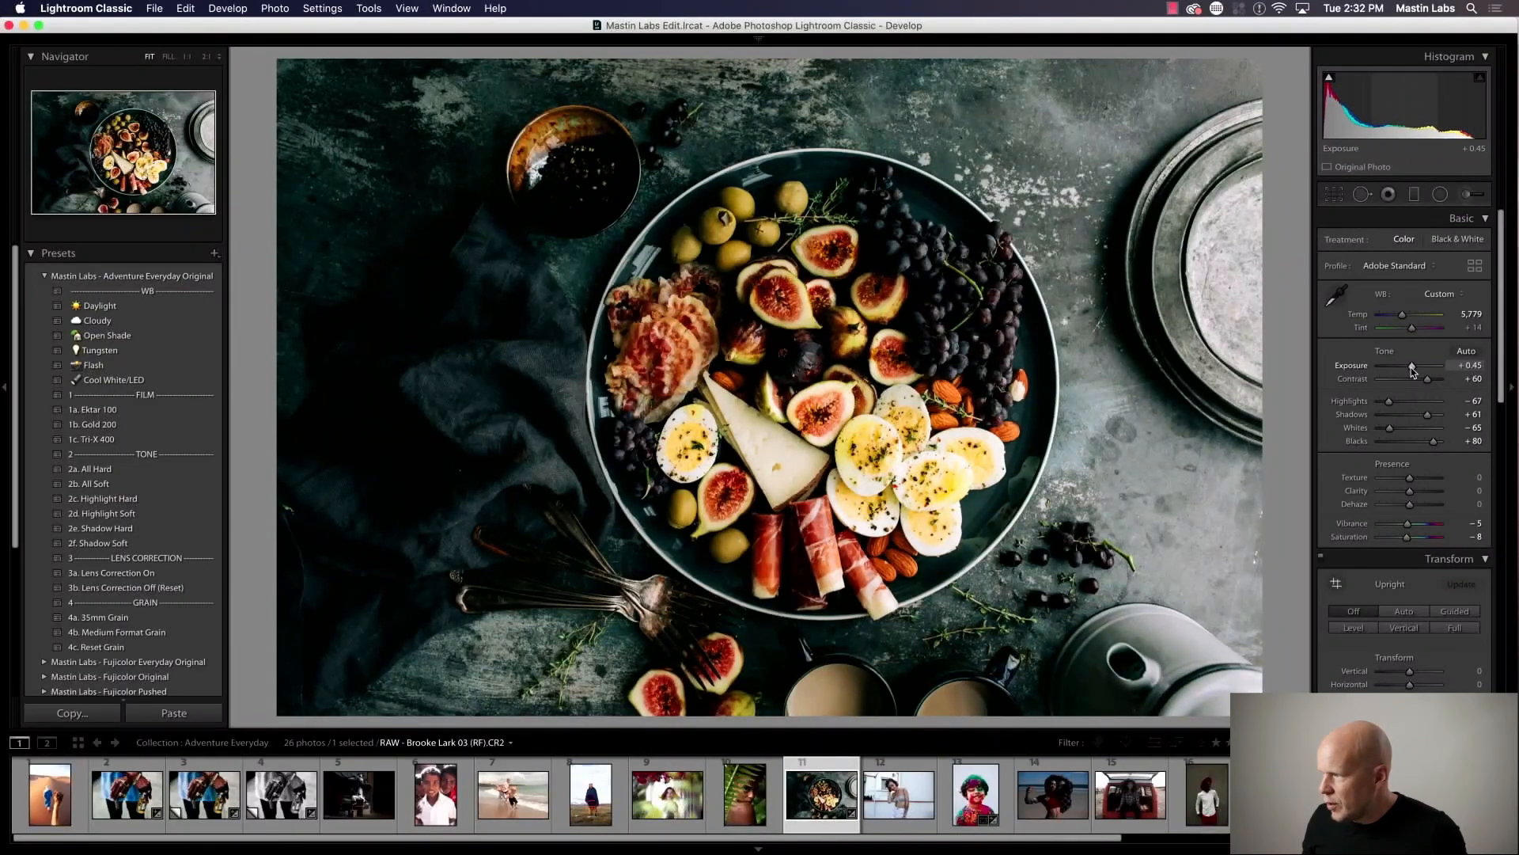
pyautogui.moveTo(1414, 369); pyautogui.dragTo(1415, 369)
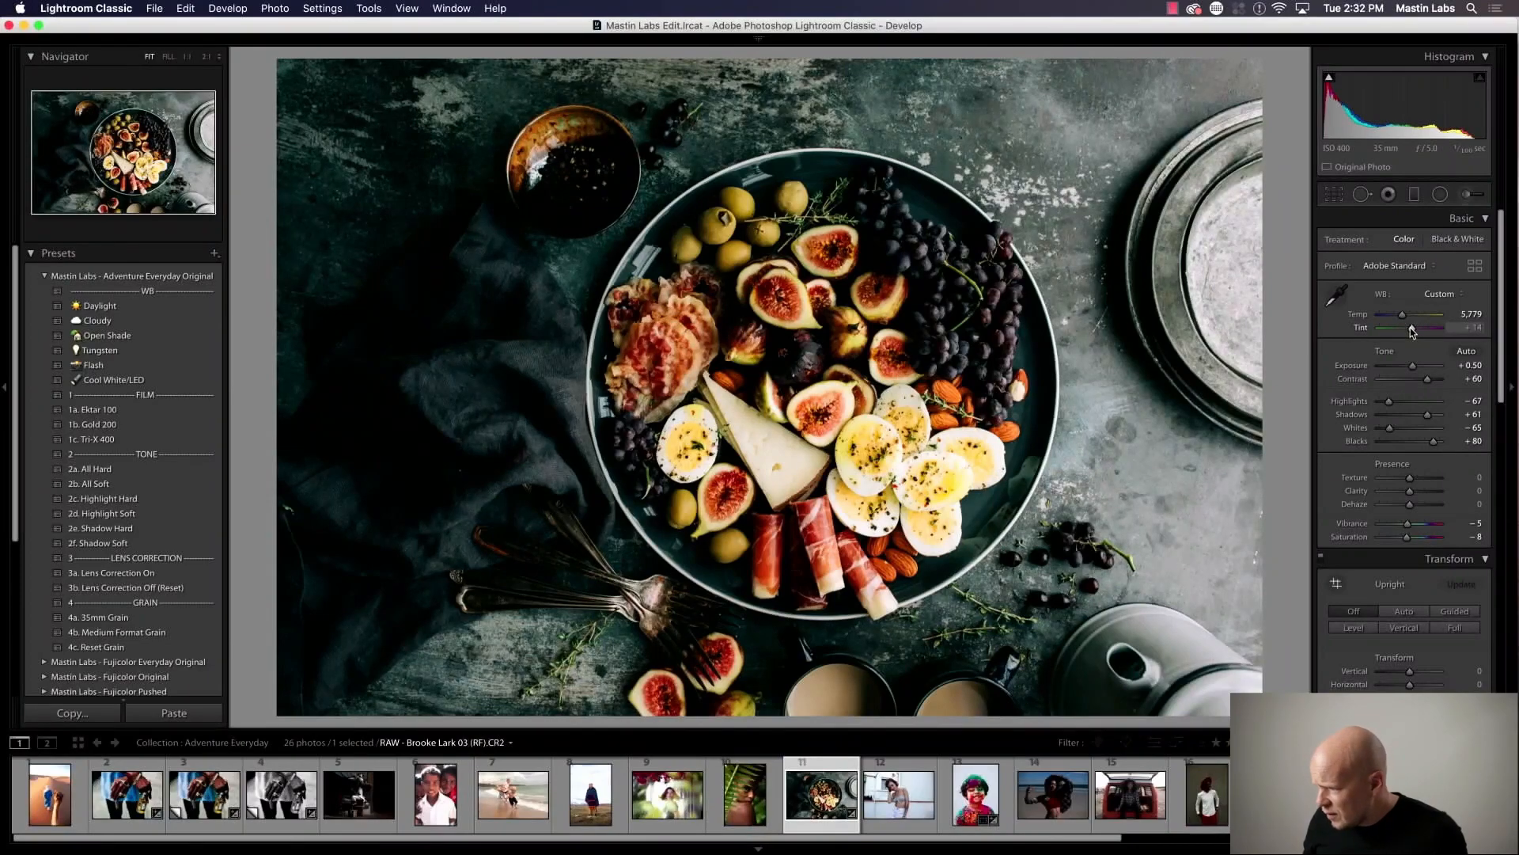
pyautogui.moveTo(1413, 332); pyautogui.dragTo(1413, 331)
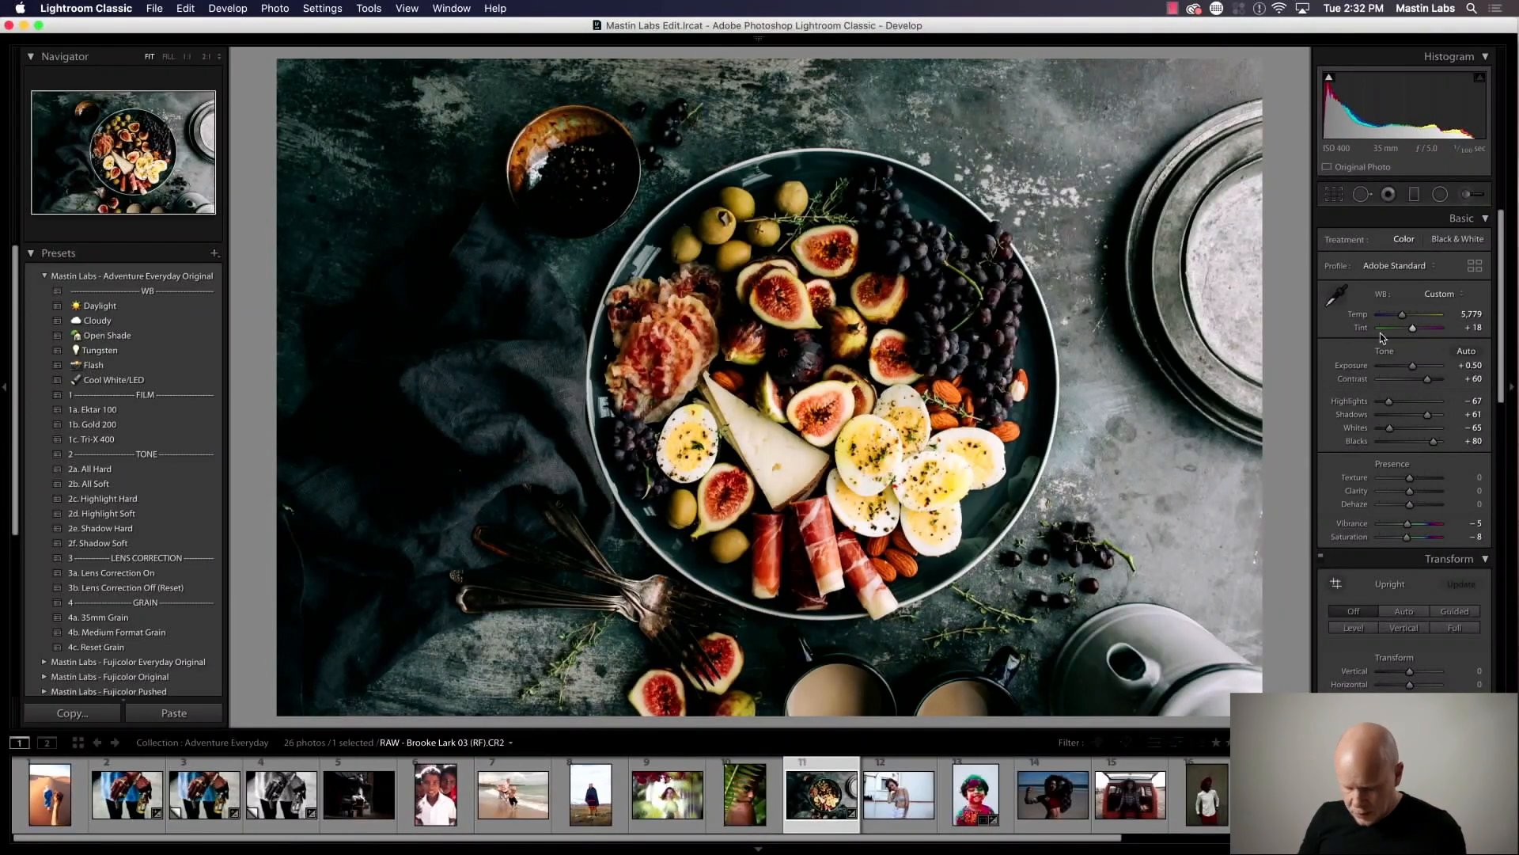
pyautogui.press('y')
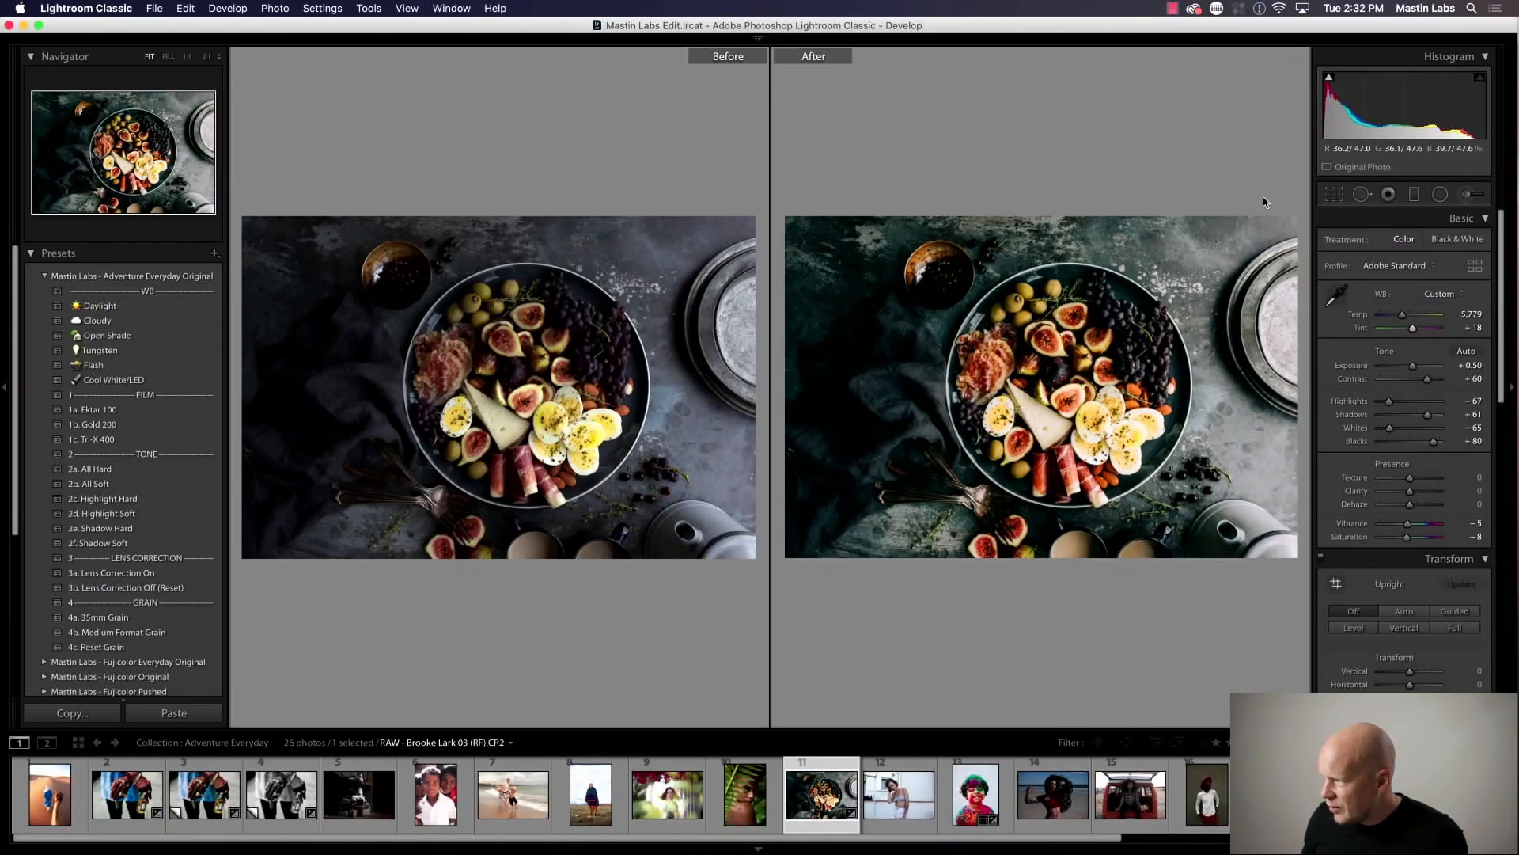
pyautogui.press('y')
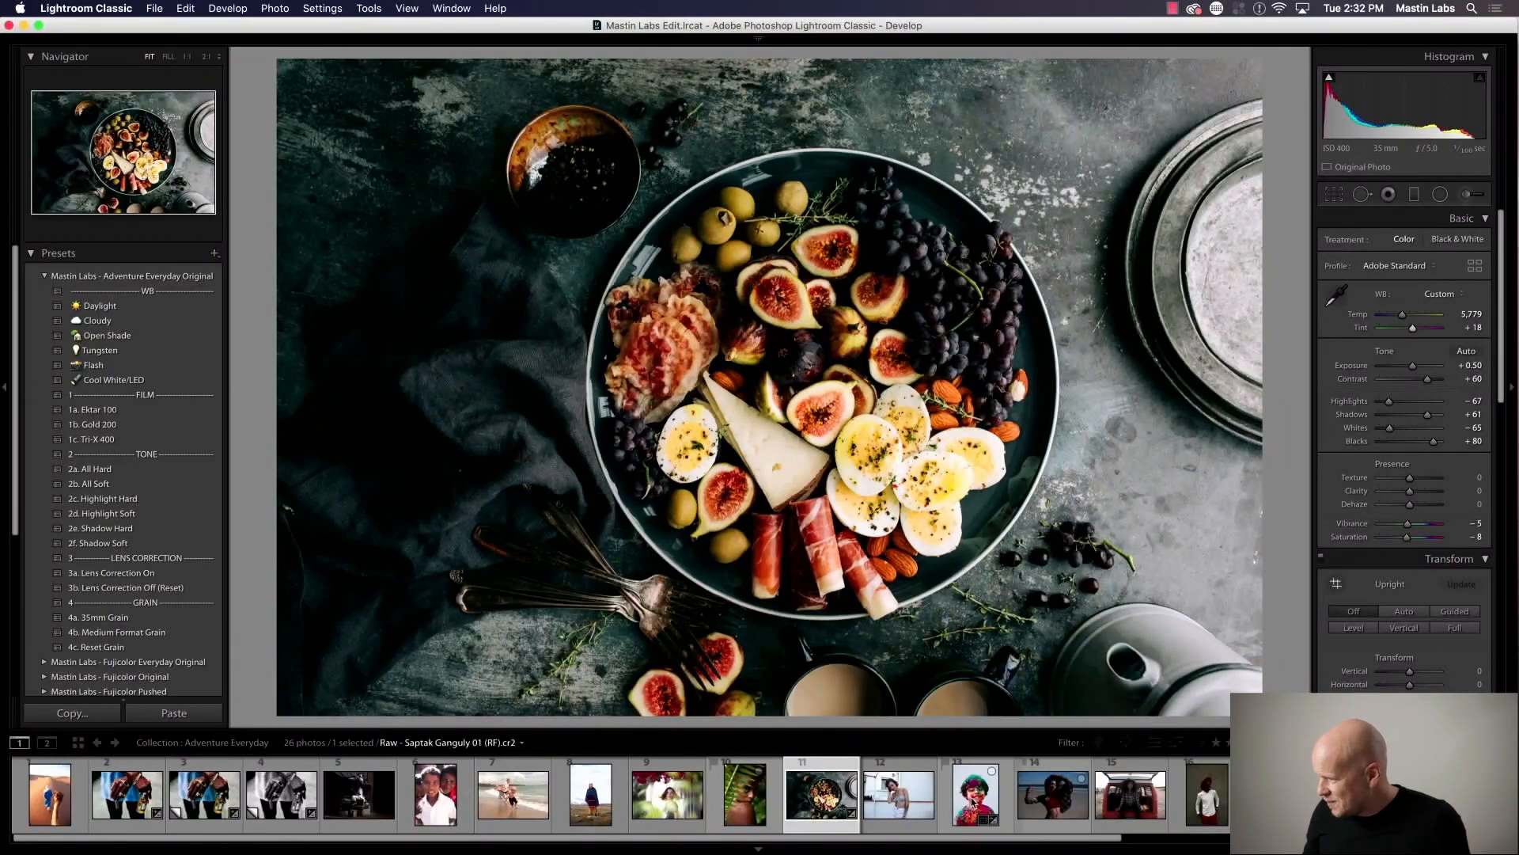
# Crop the photo of the two women in the sea to 4 x 5 / 8 x 10, keeping the lower part of the image
pyautogui.hscroll(5, 973, 799)
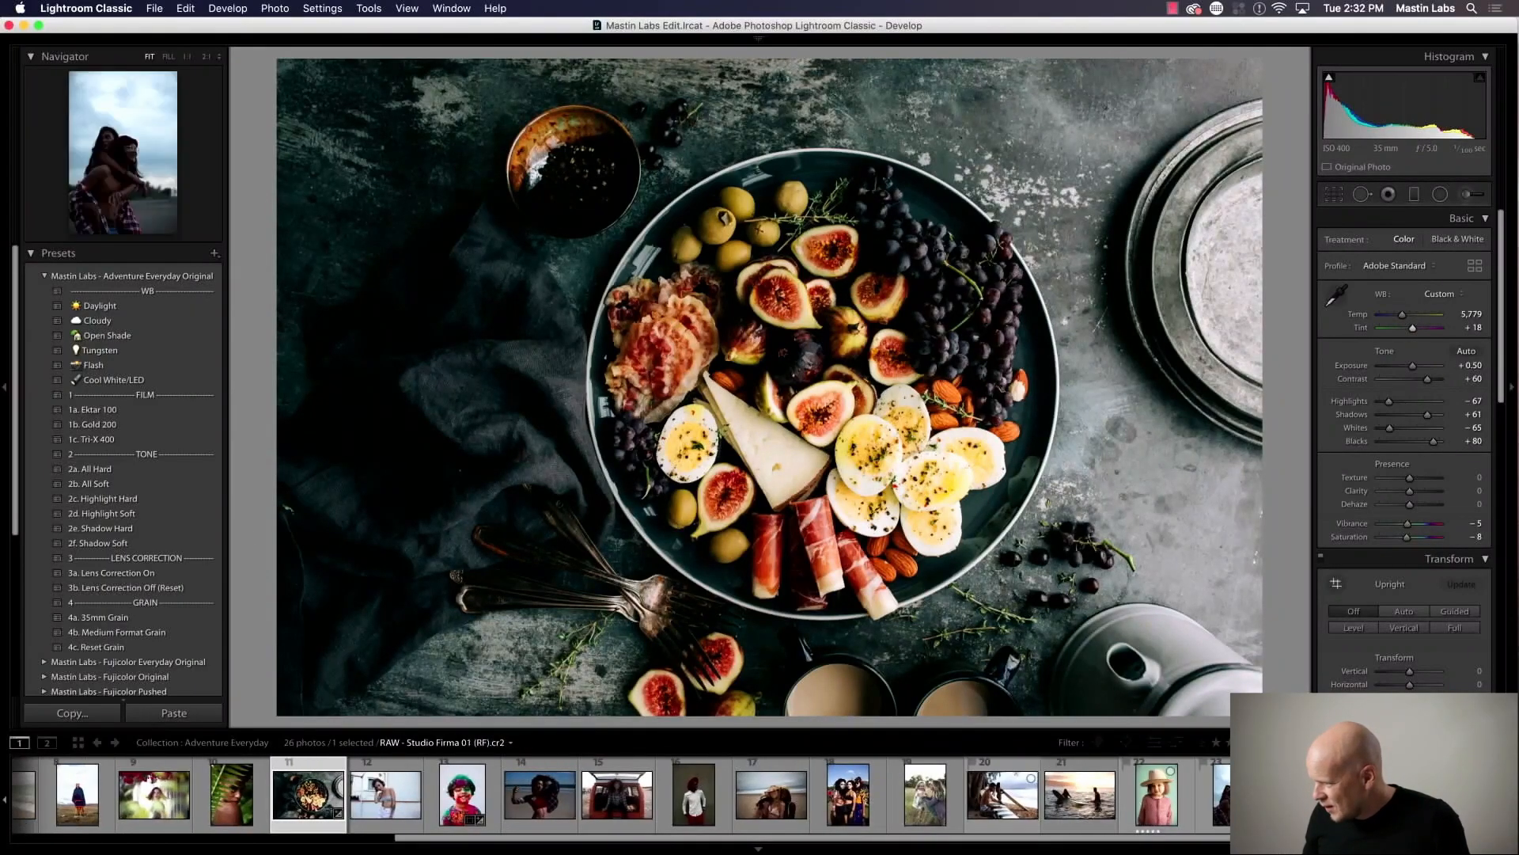
pyautogui.click(1080, 794)
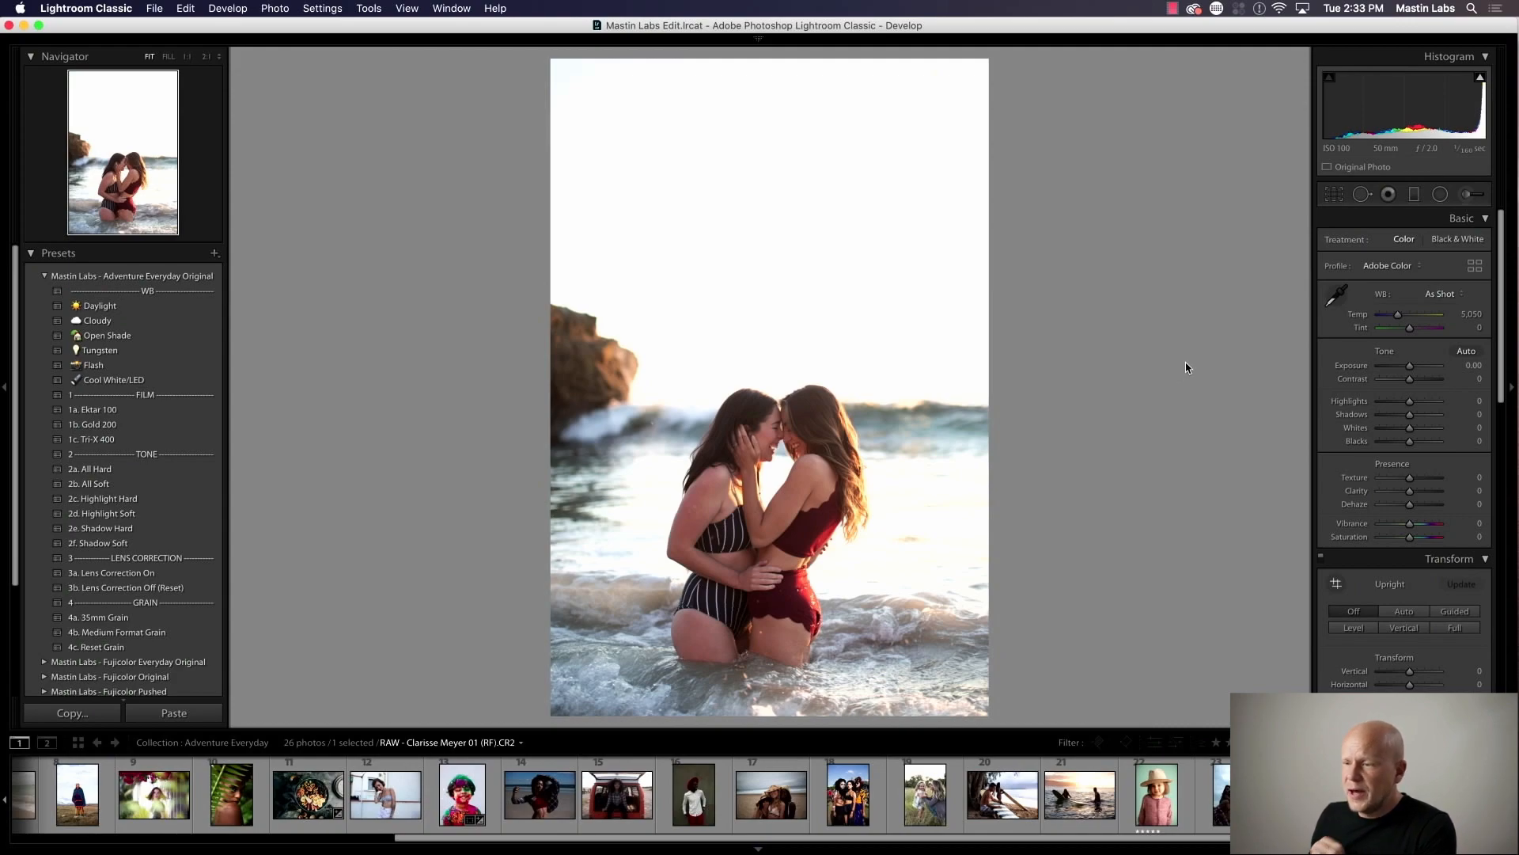
pyautogui.click(1334, 196)
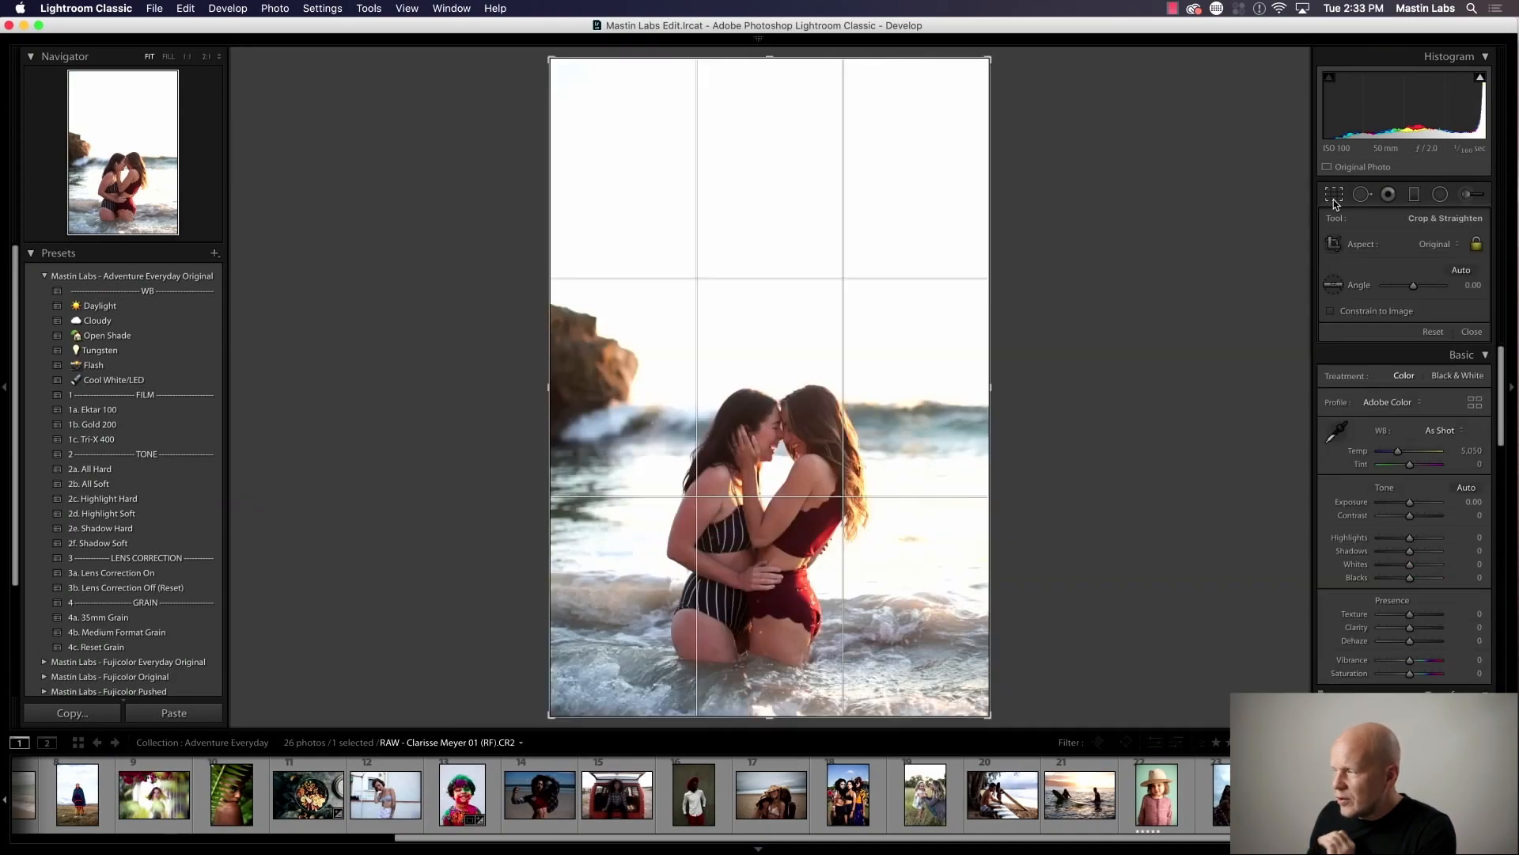
pyautogui.click(1391, 244)
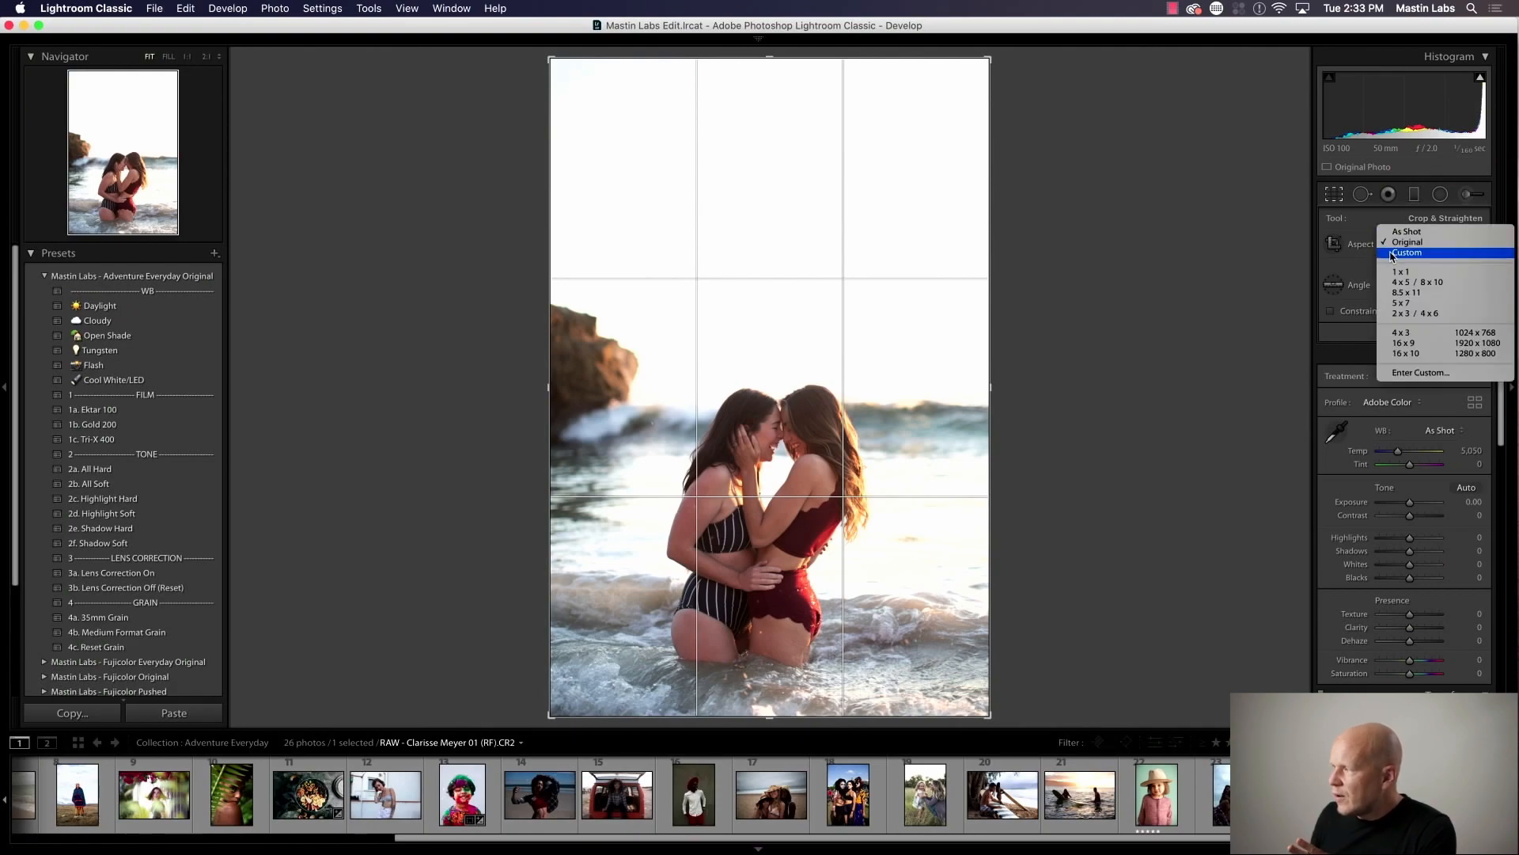
pyautogui.click(1407, 282)
pyautogui.moveTo(934, 322); pyautogui.dragTo(940, 260)
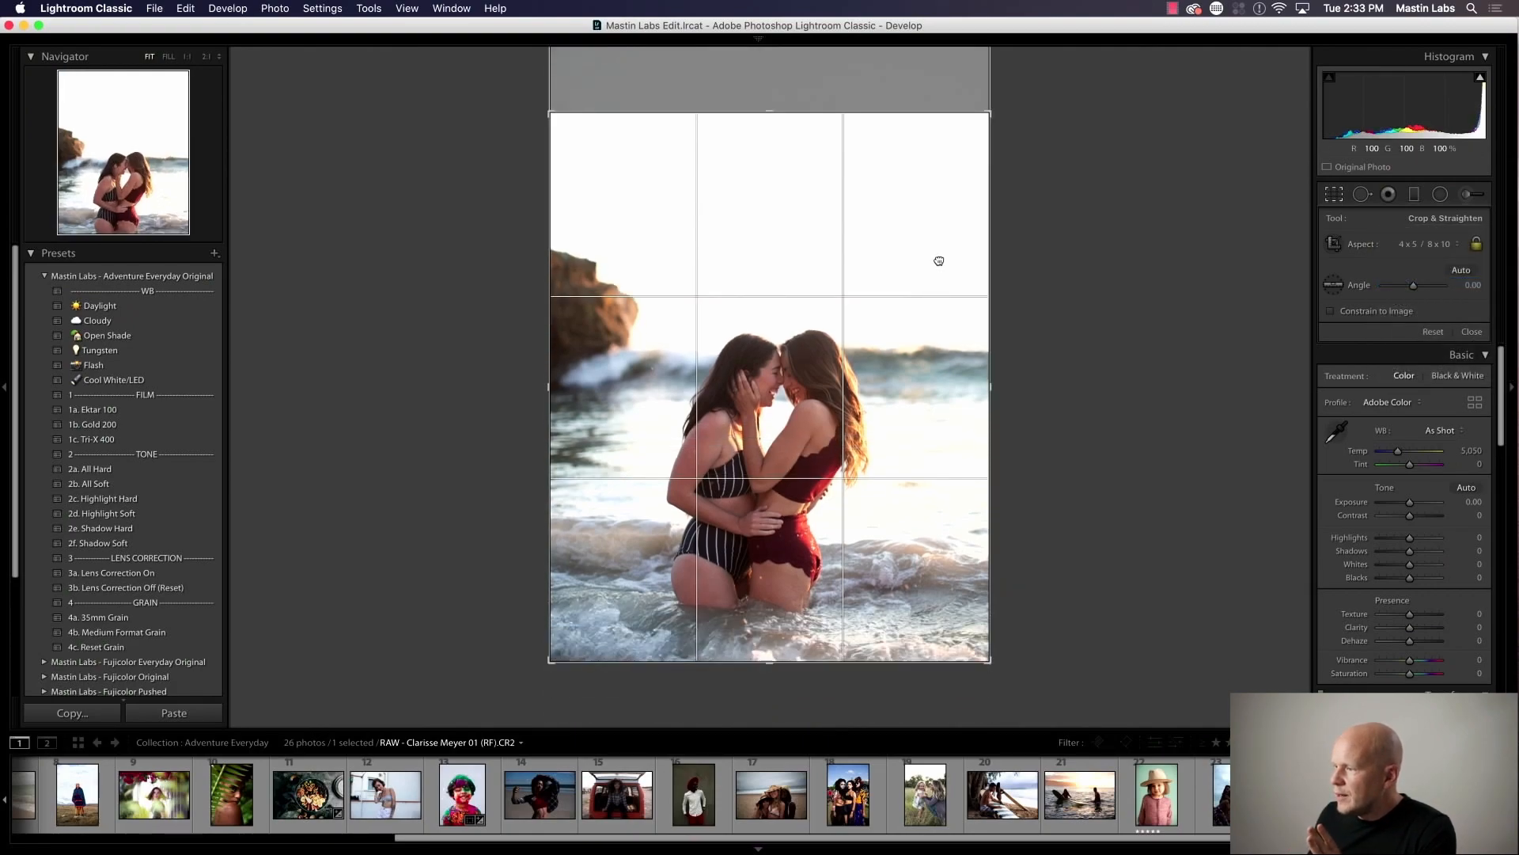
pyautogui.click(1334, 196)
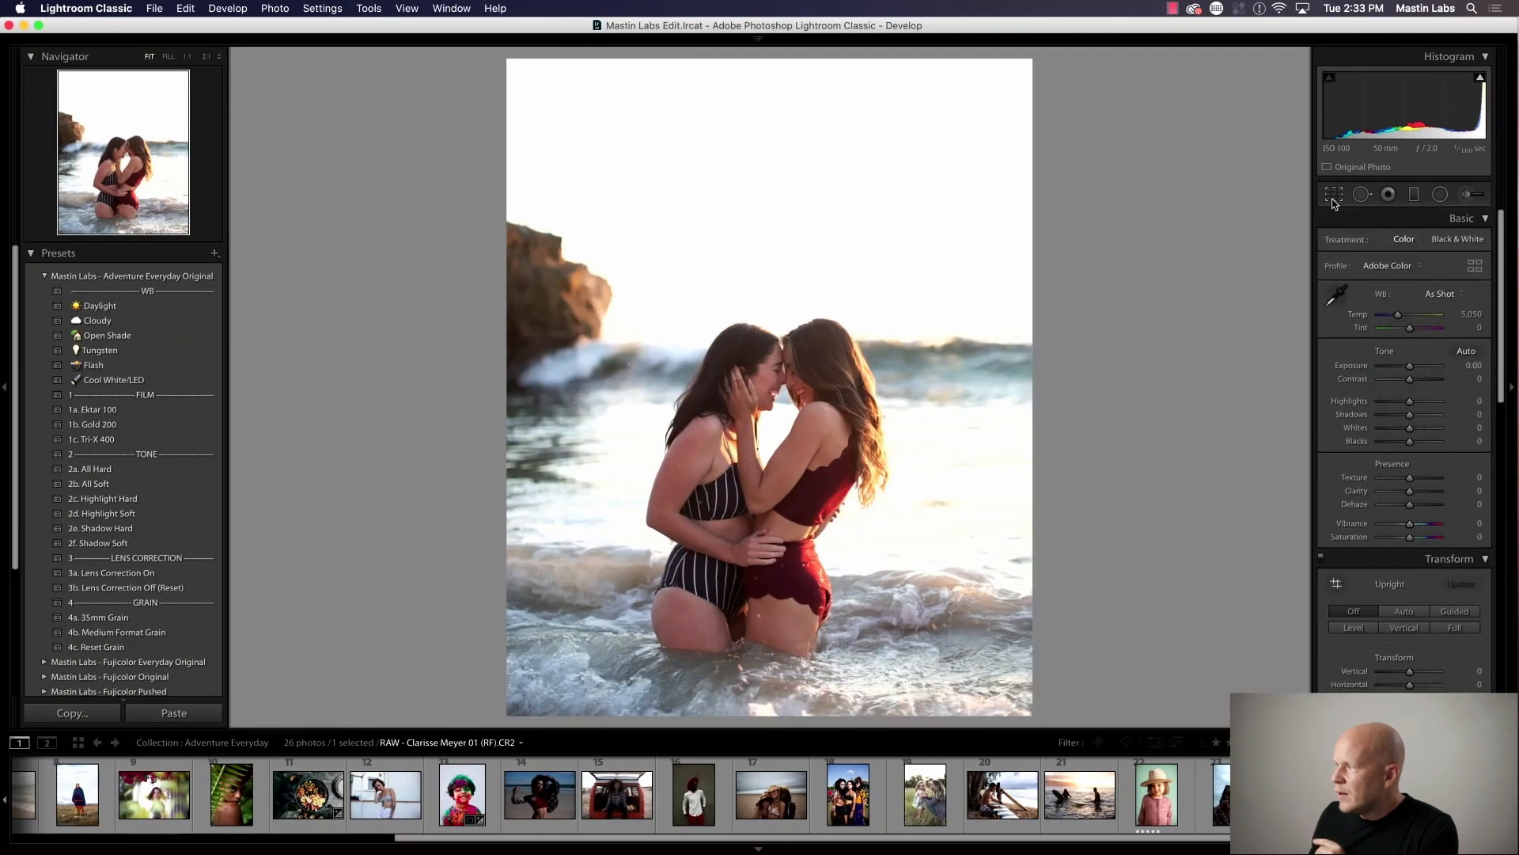
# Change the sea photo's crop to a 4 x 3 aspect ratio, trim the frame slightly from its upper edge and apply it
pyautogui.click(1334, 196)
pyautogui.click(1416, 244)
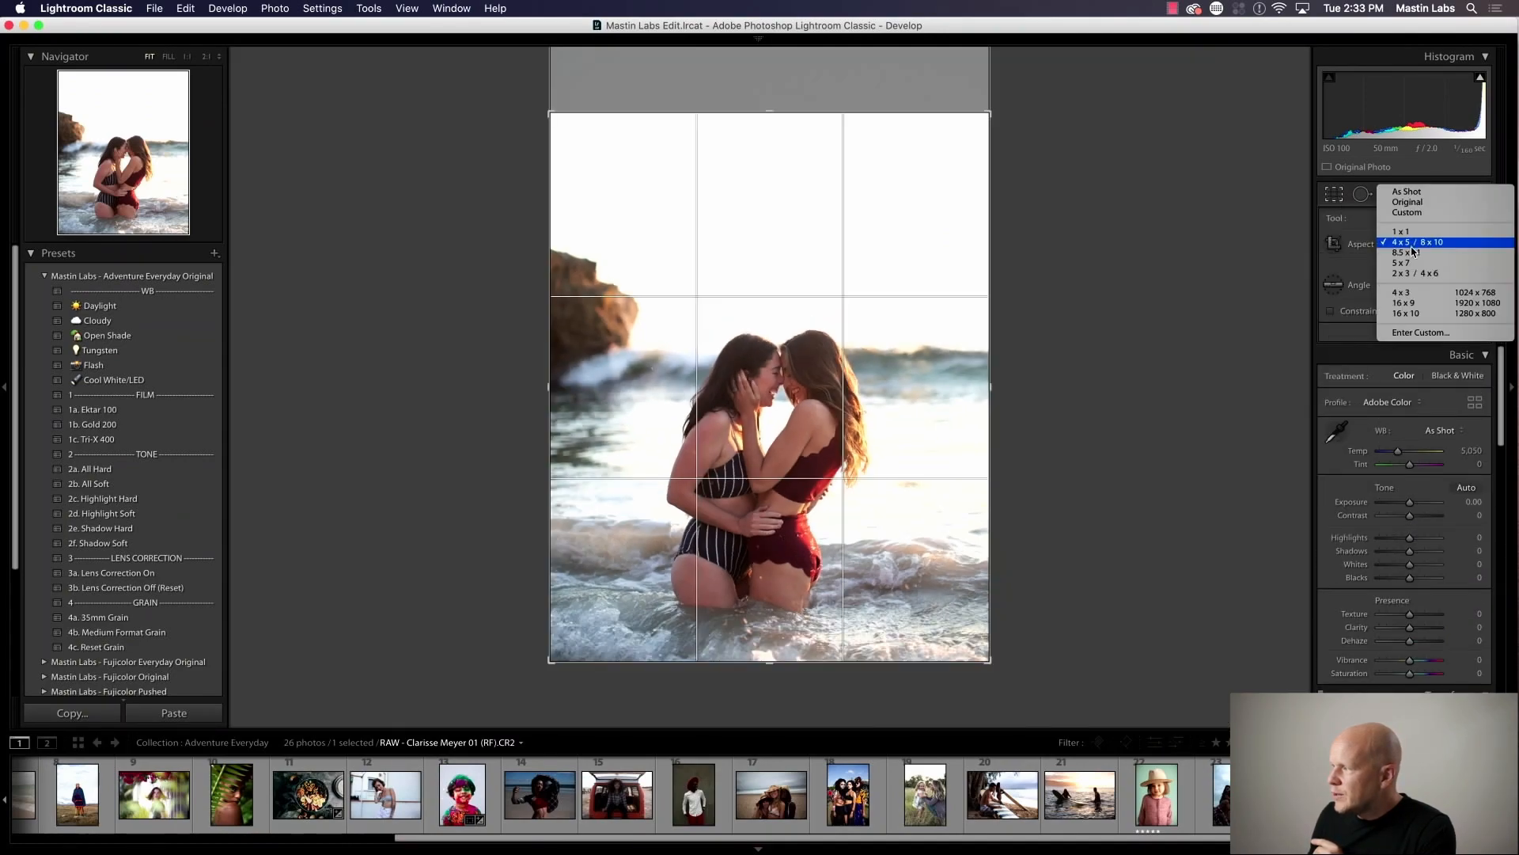
pyautogui.click(1415, 293)
pyautogui.moveTo(850, 111); pyautogui.dragTo(848, 119)
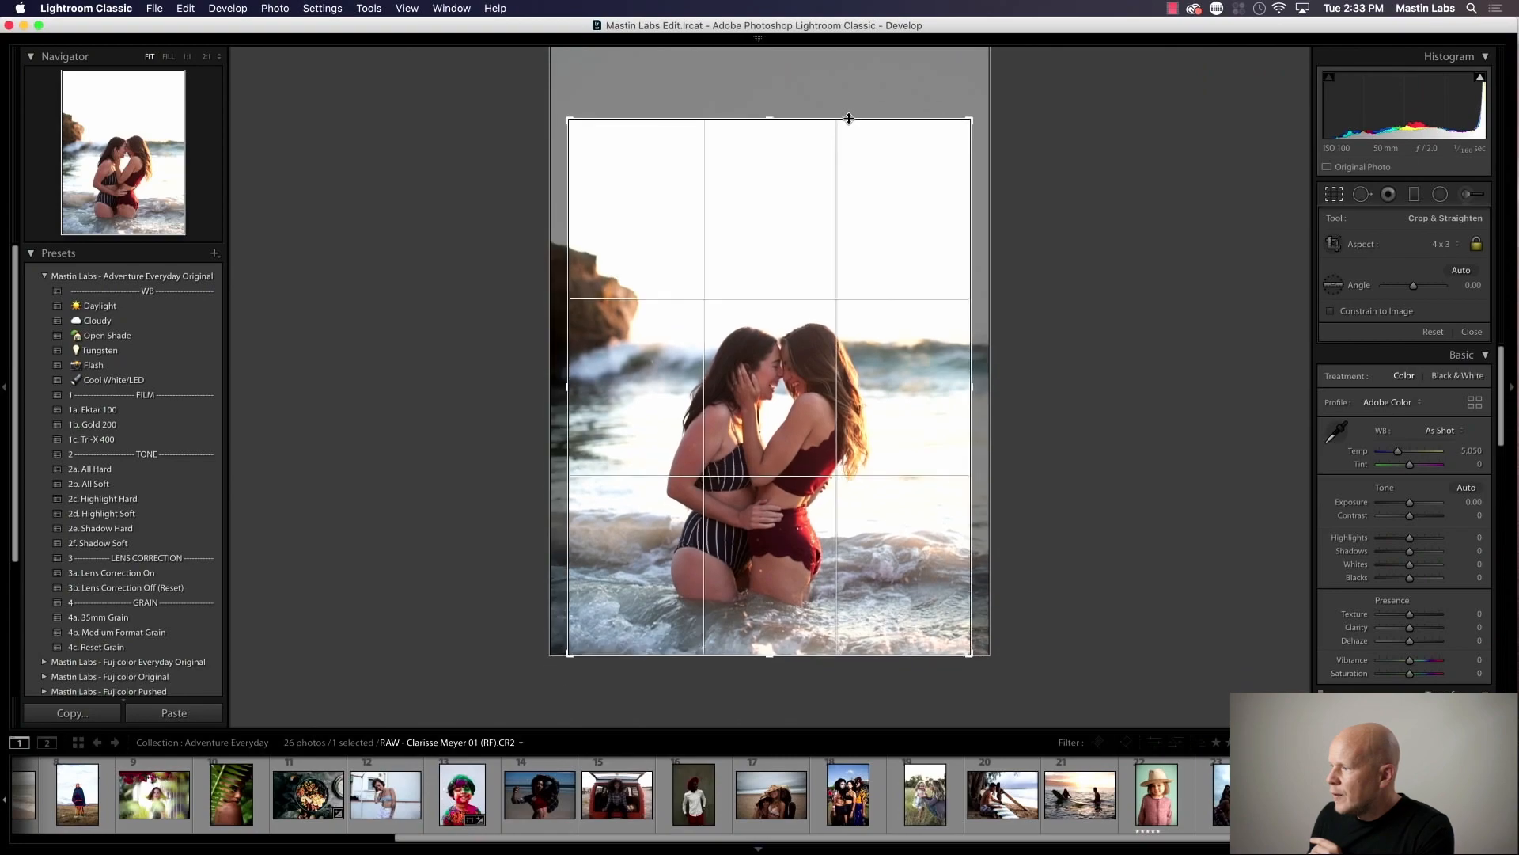
pyautogui.click(1334, 196)
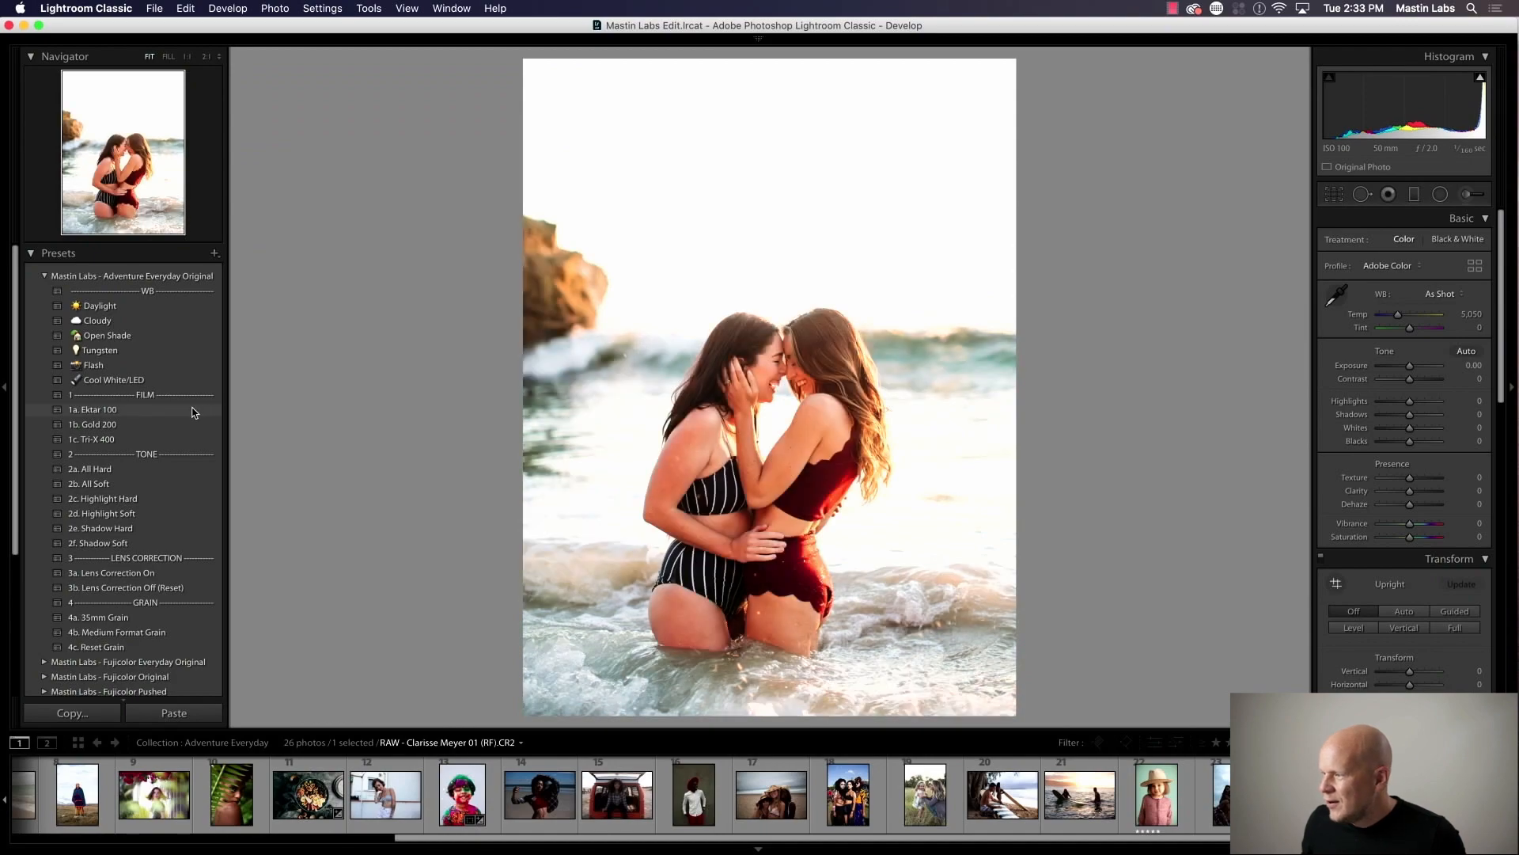
# Apply 1a. Ektar 100 to the photo of the two women and shift its crop slightly toward the rock
pyautogui.click(199, 412)
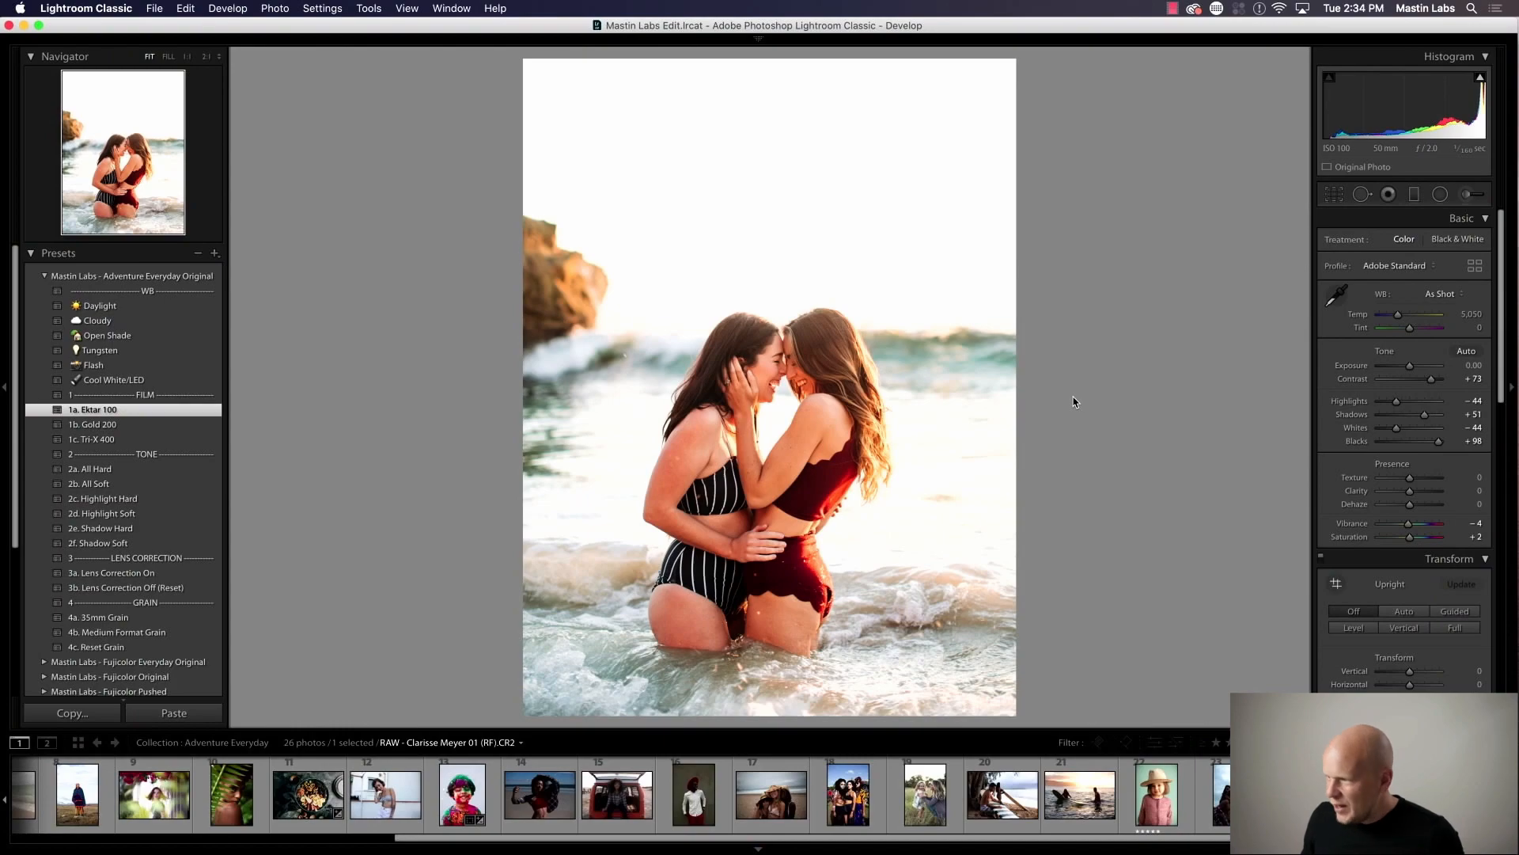
pyautogui.press('r')
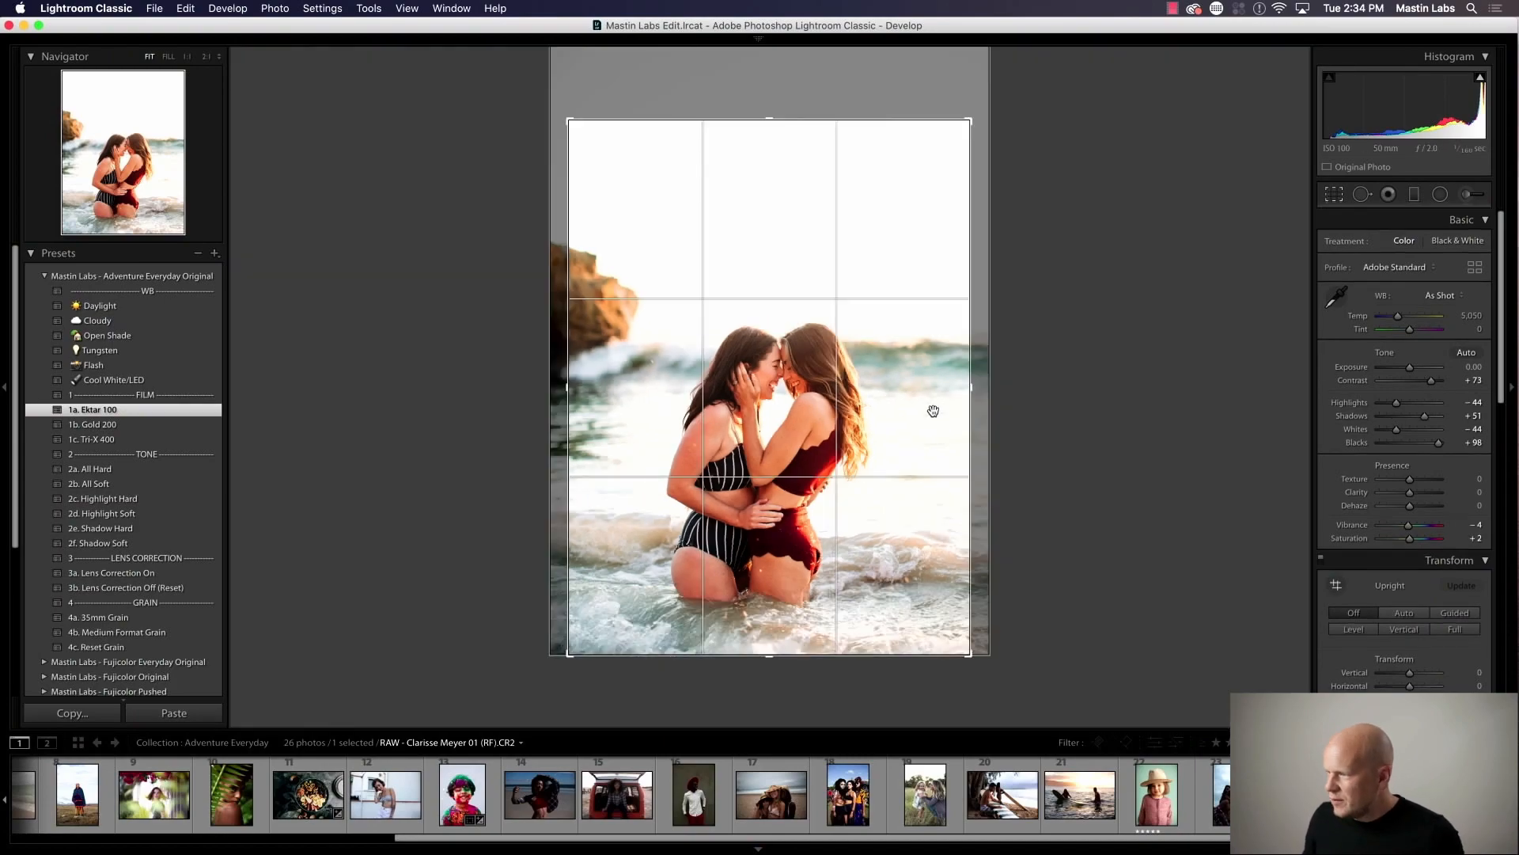
pyautogui.press('r')
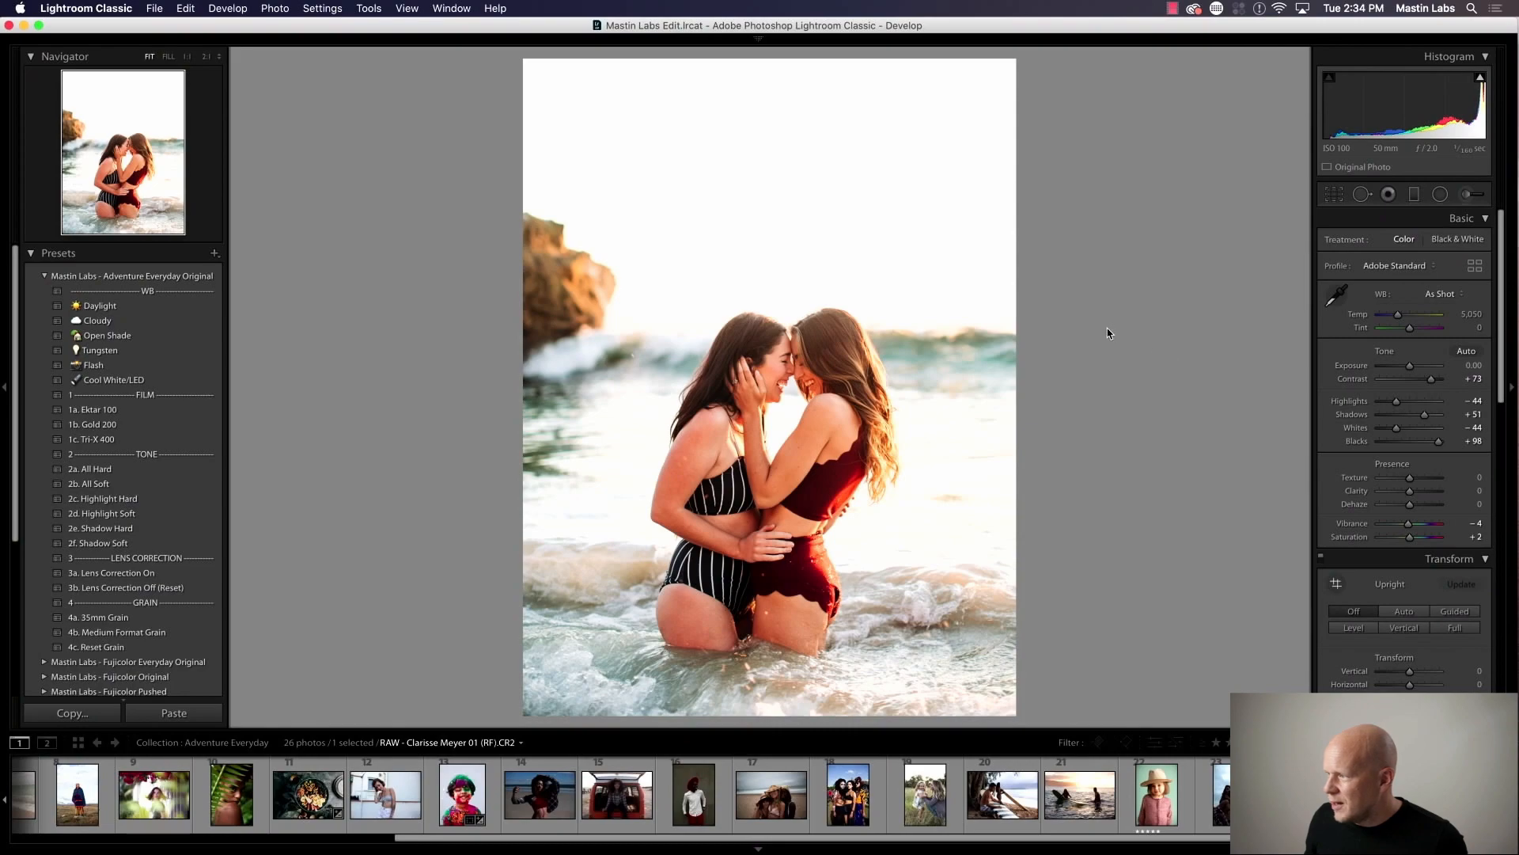
# Check the highlight clipping, tame the bright sky with the 2d. Highlight Soft preset, and compare the photo before and after
pyautogui.press('j')
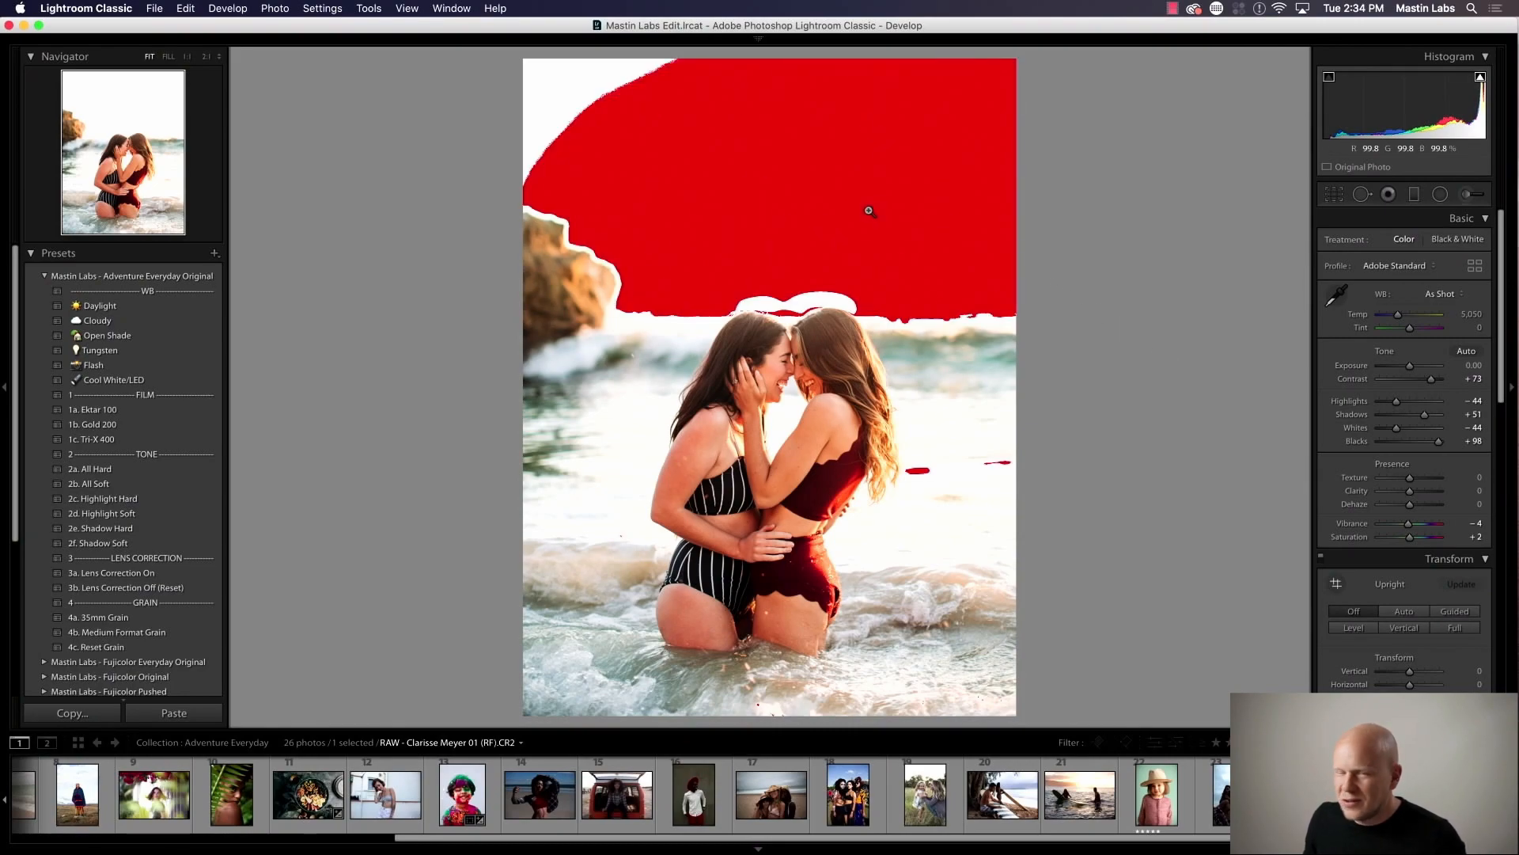
pyautogui.press('j')
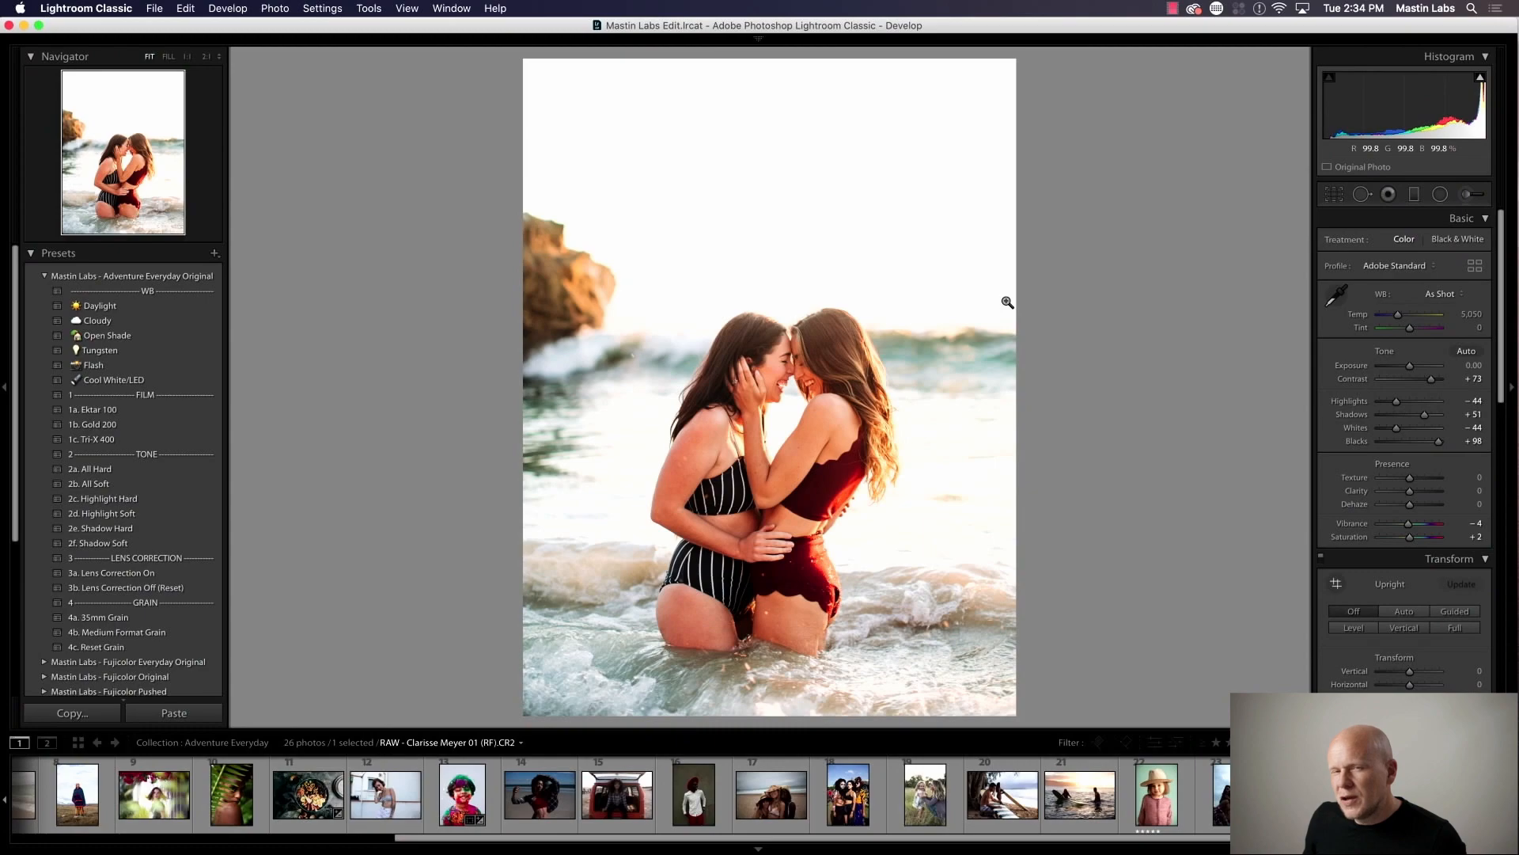
pyautogui.press('j')
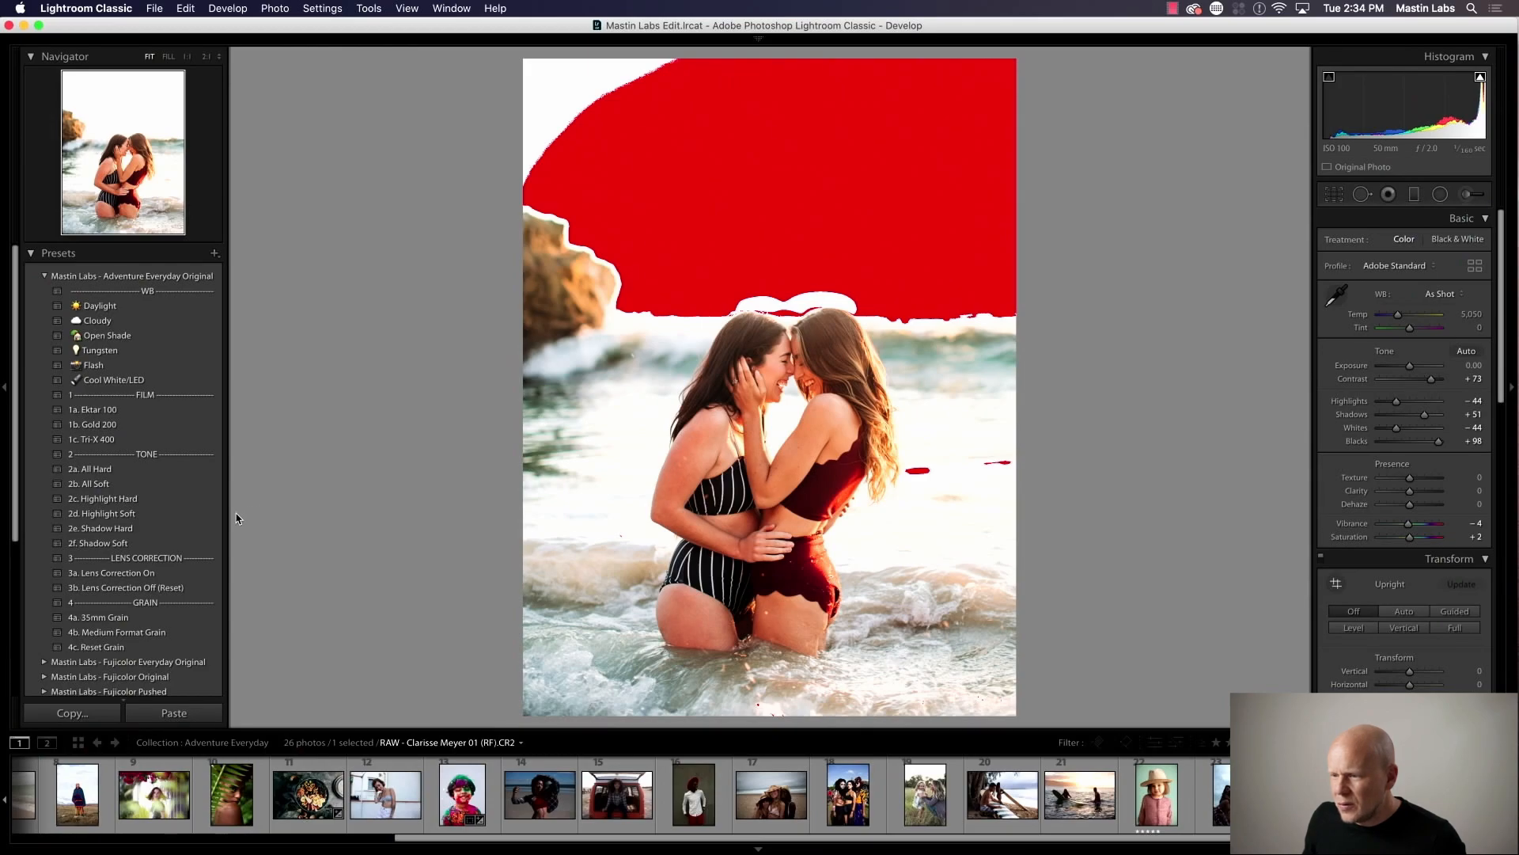
pyautogui.click(202, 513)
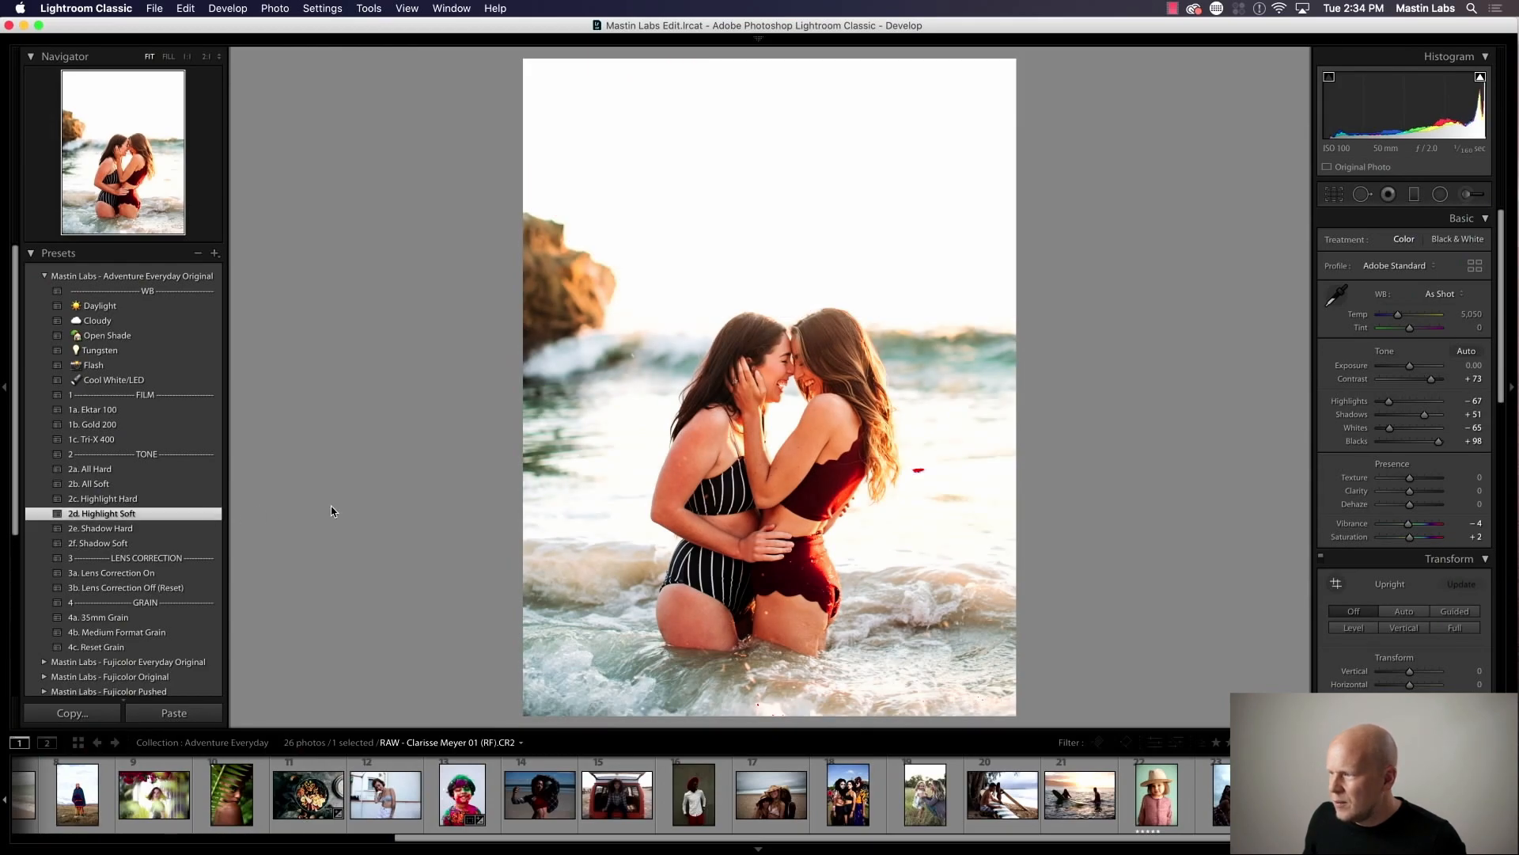
pyautogui.press('j')
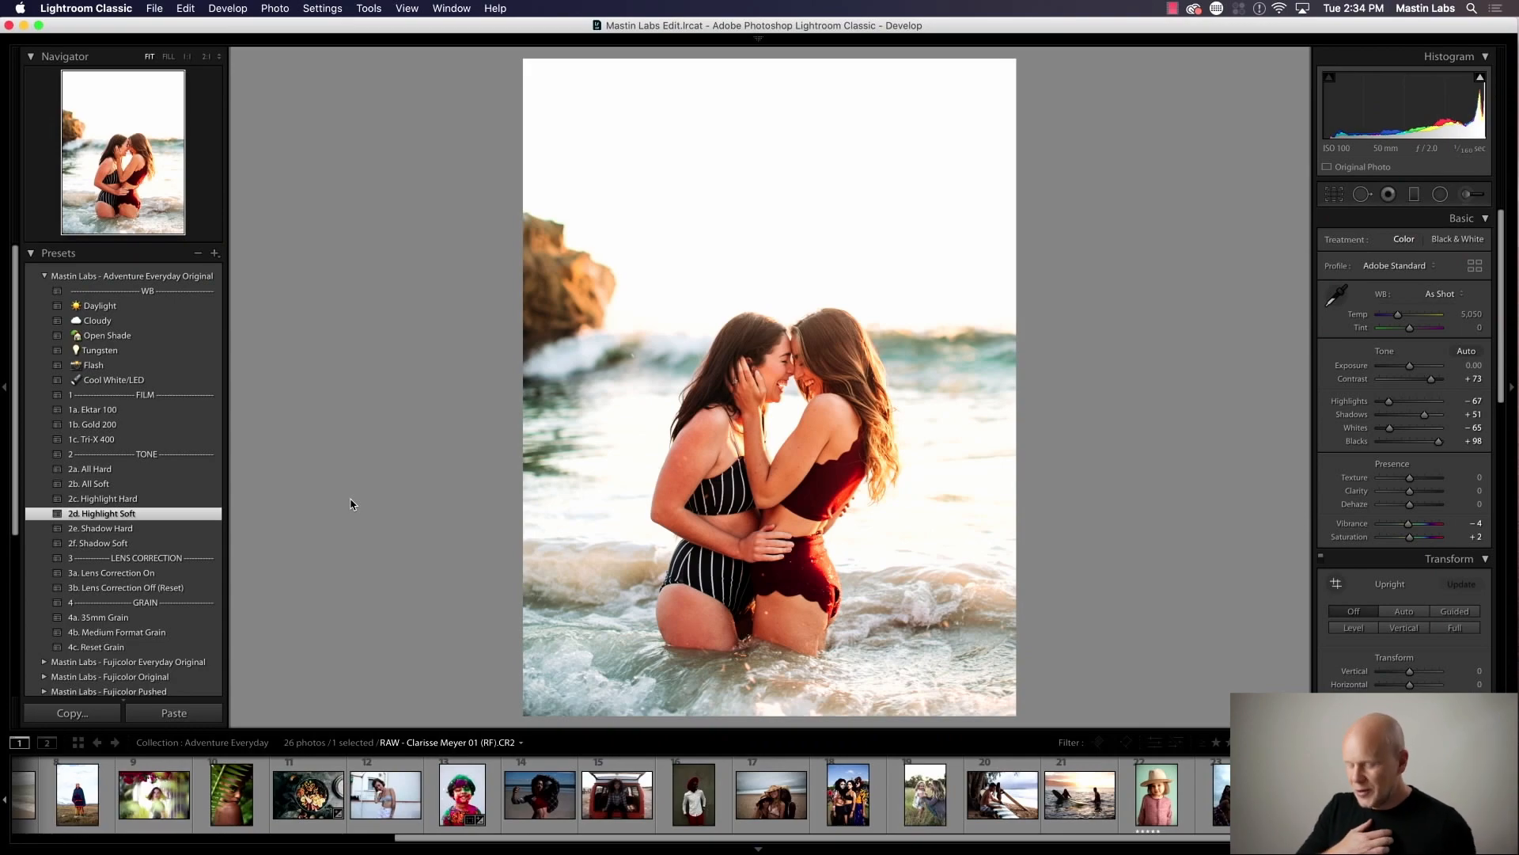
pyautogui.press('y')
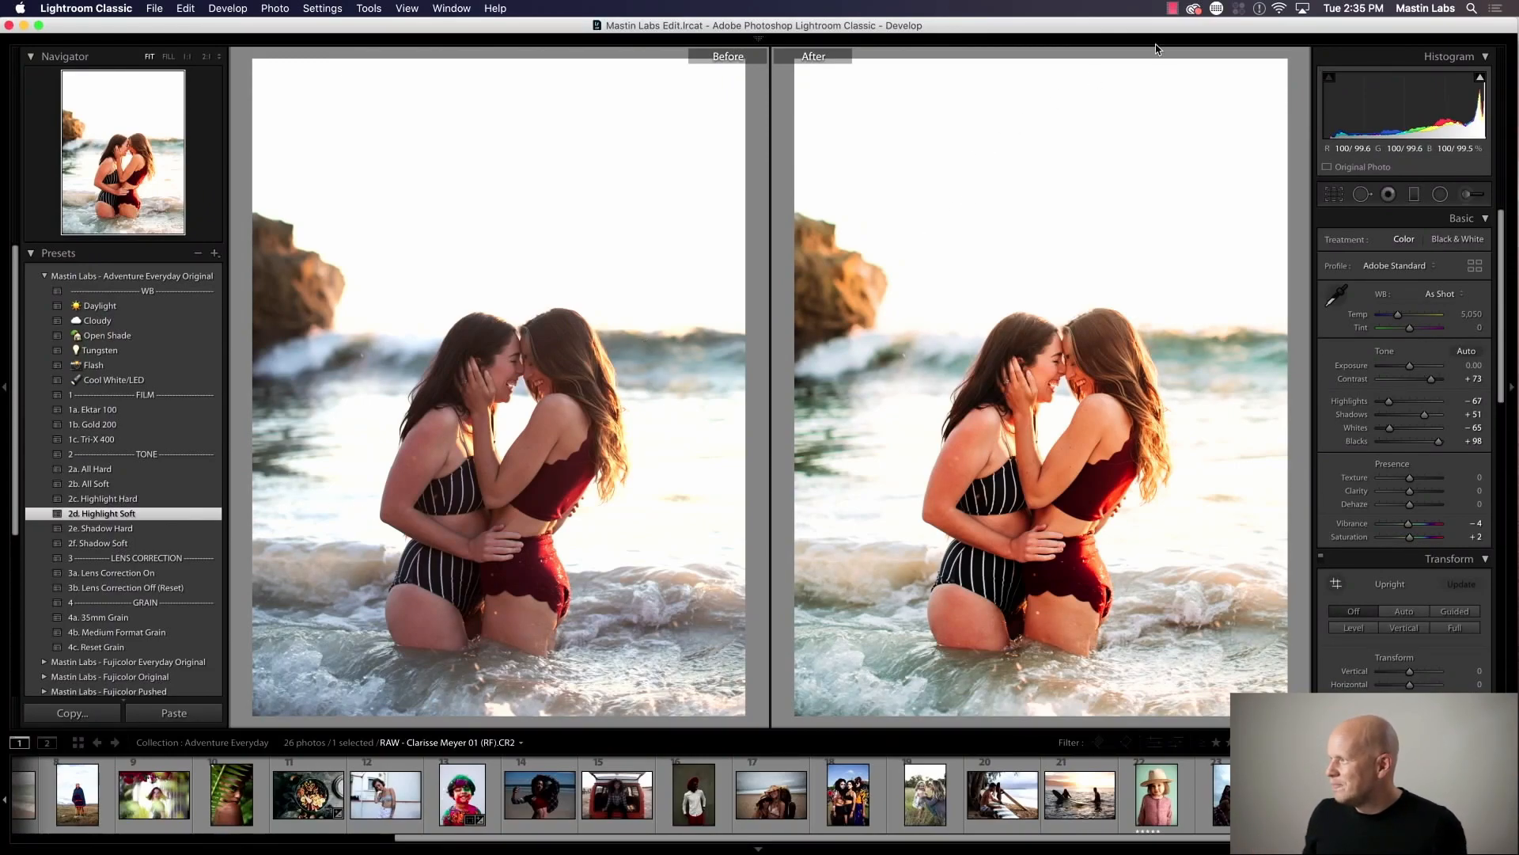
# Select the photo of the woman and toddler in the grass field and show it for developing in single-image view
pyautogui.click(1086, 61)
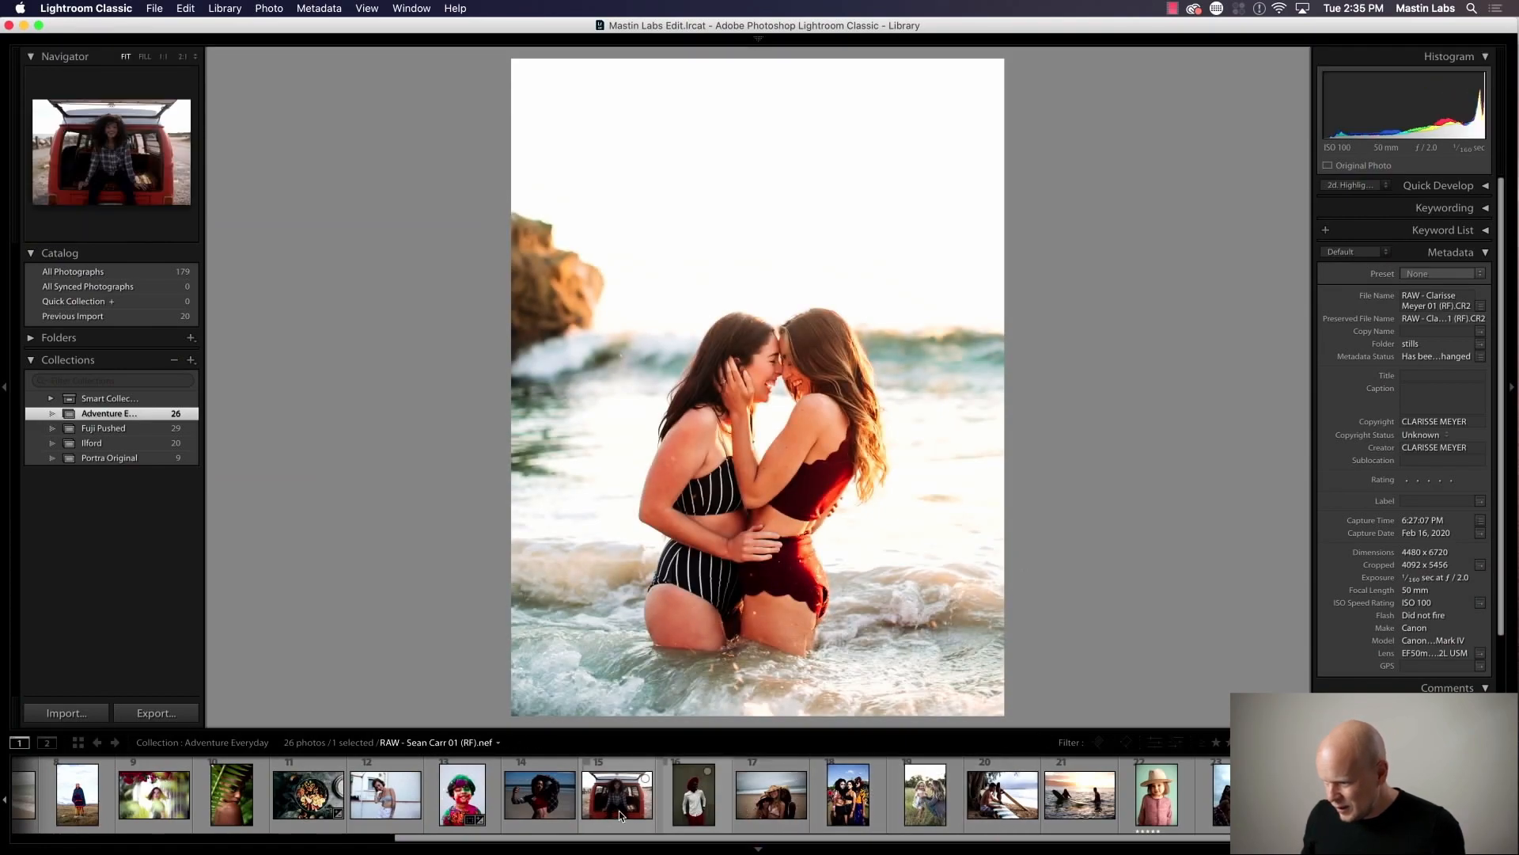
pyautogui.click(920, 808)
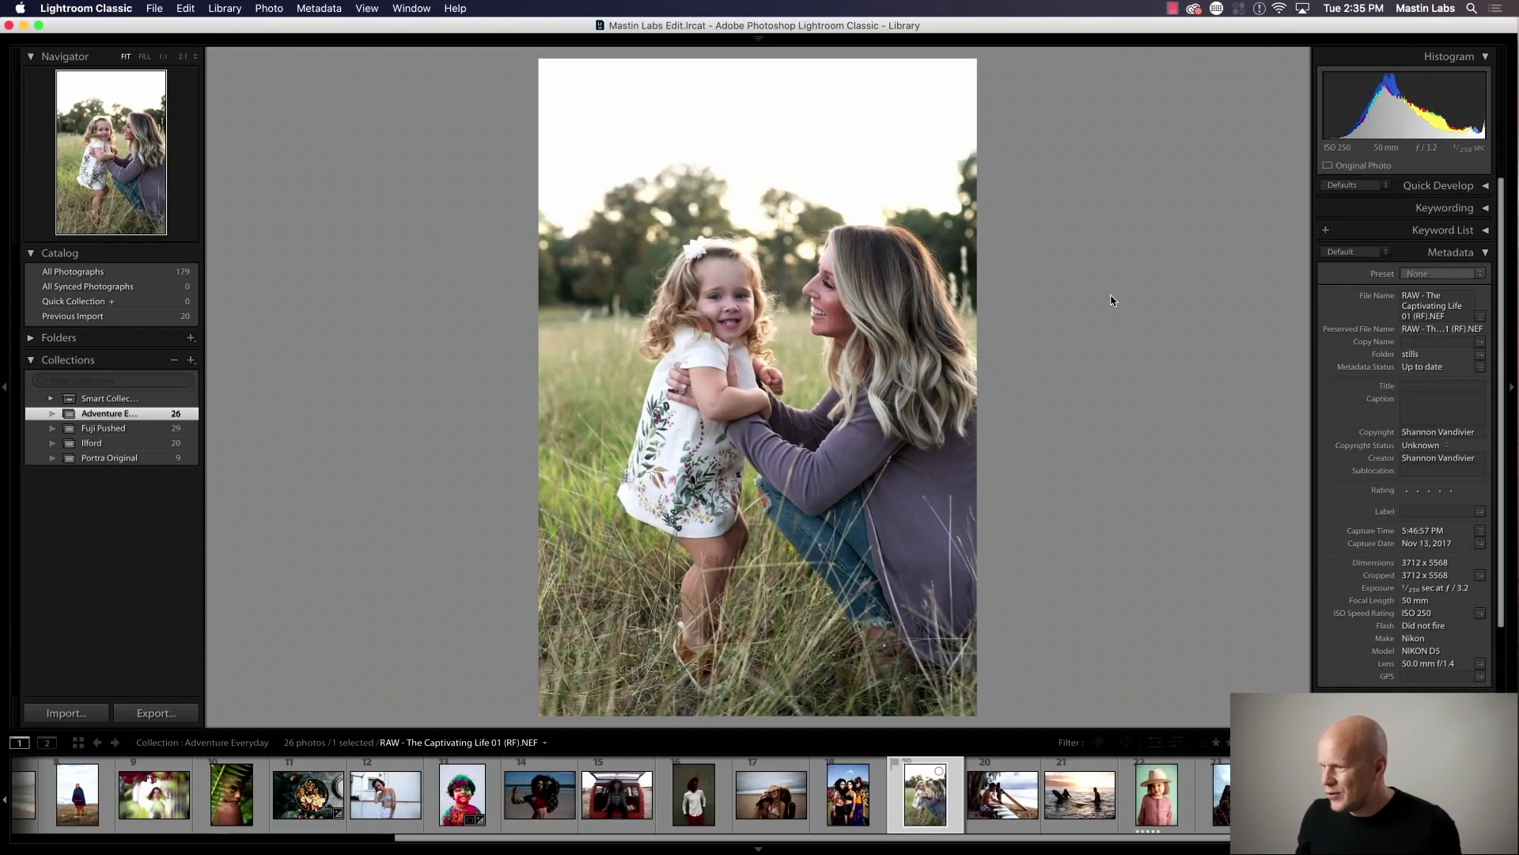
pyautogui.click(1158, 61)
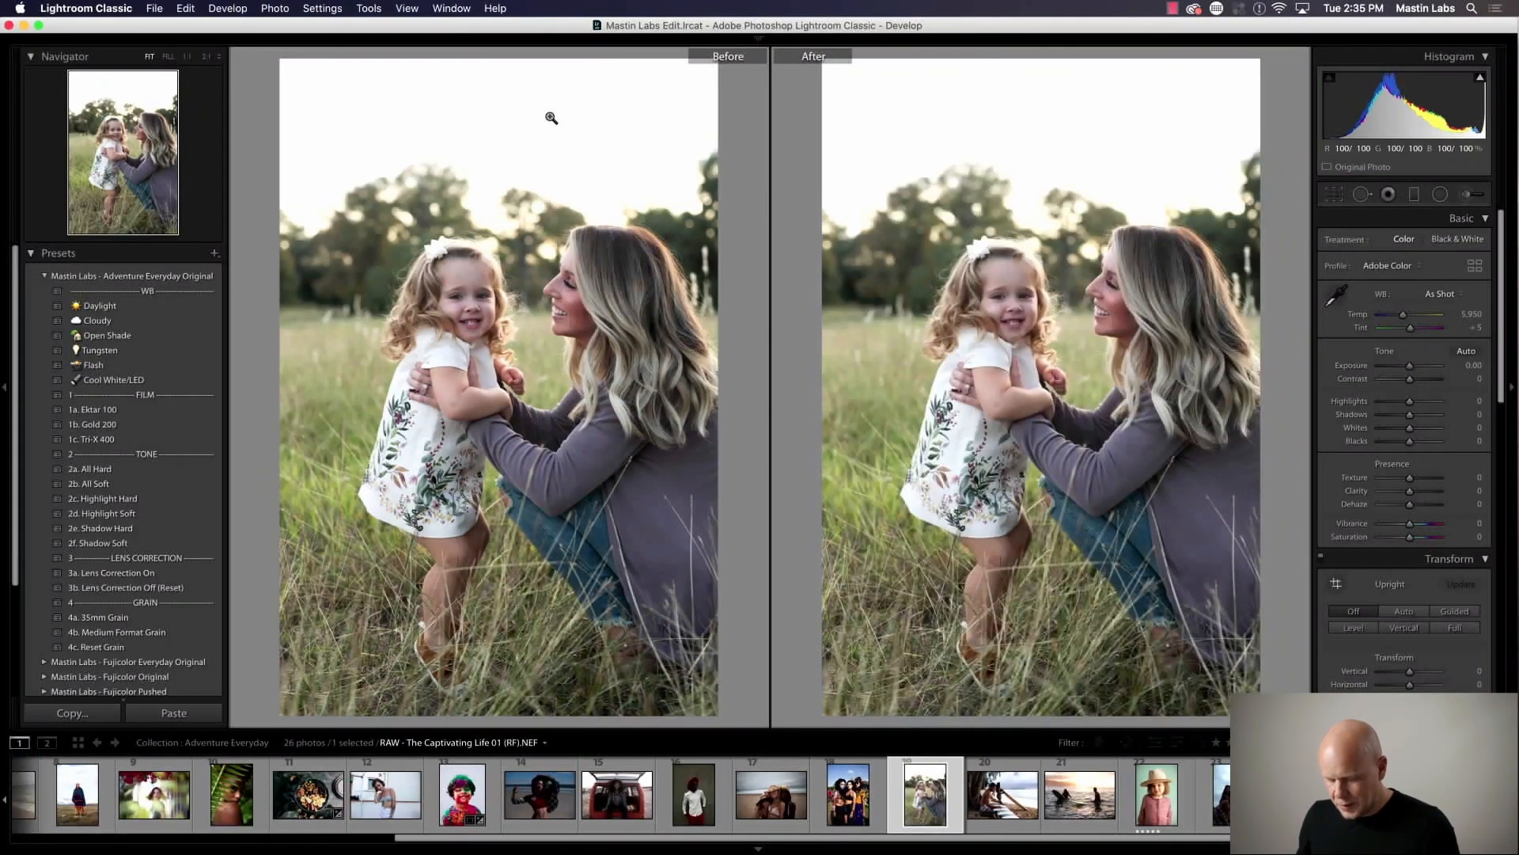
pyautogui.press('e')
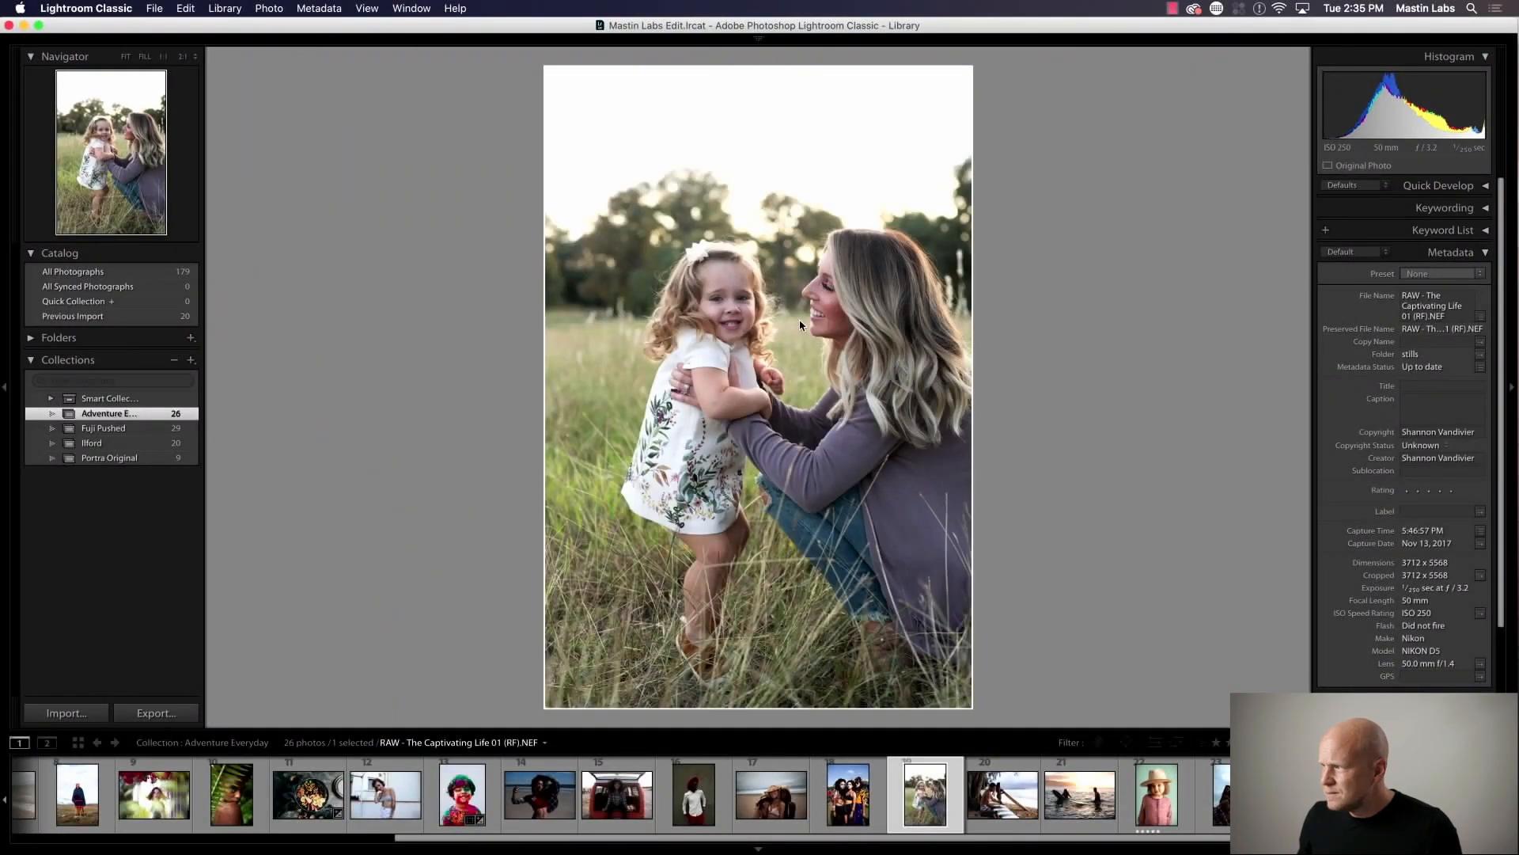
pyautogui.click(1146, 63)
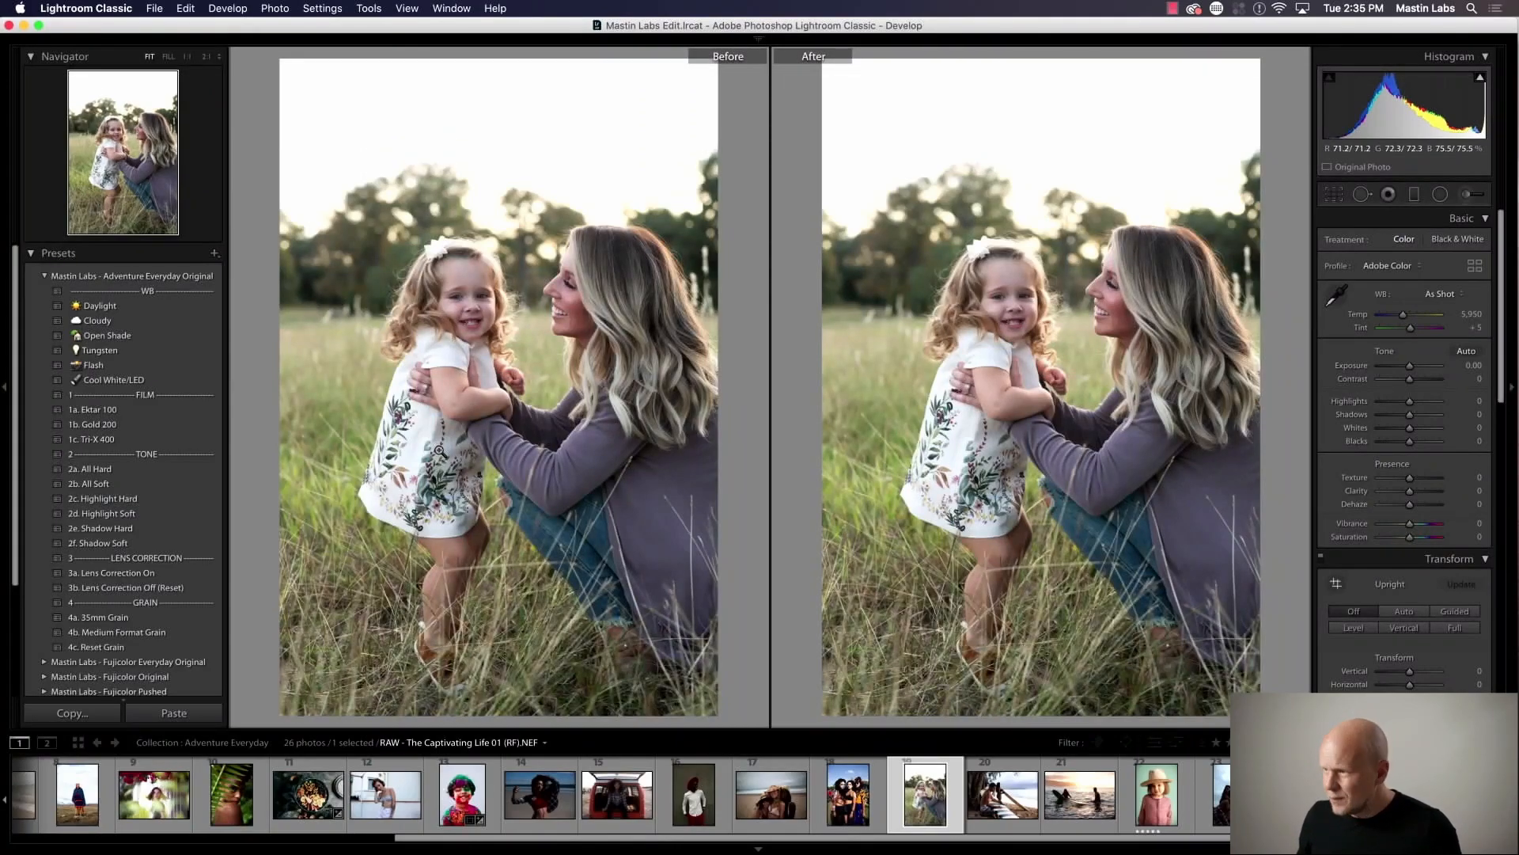
pyautogui.press('y')
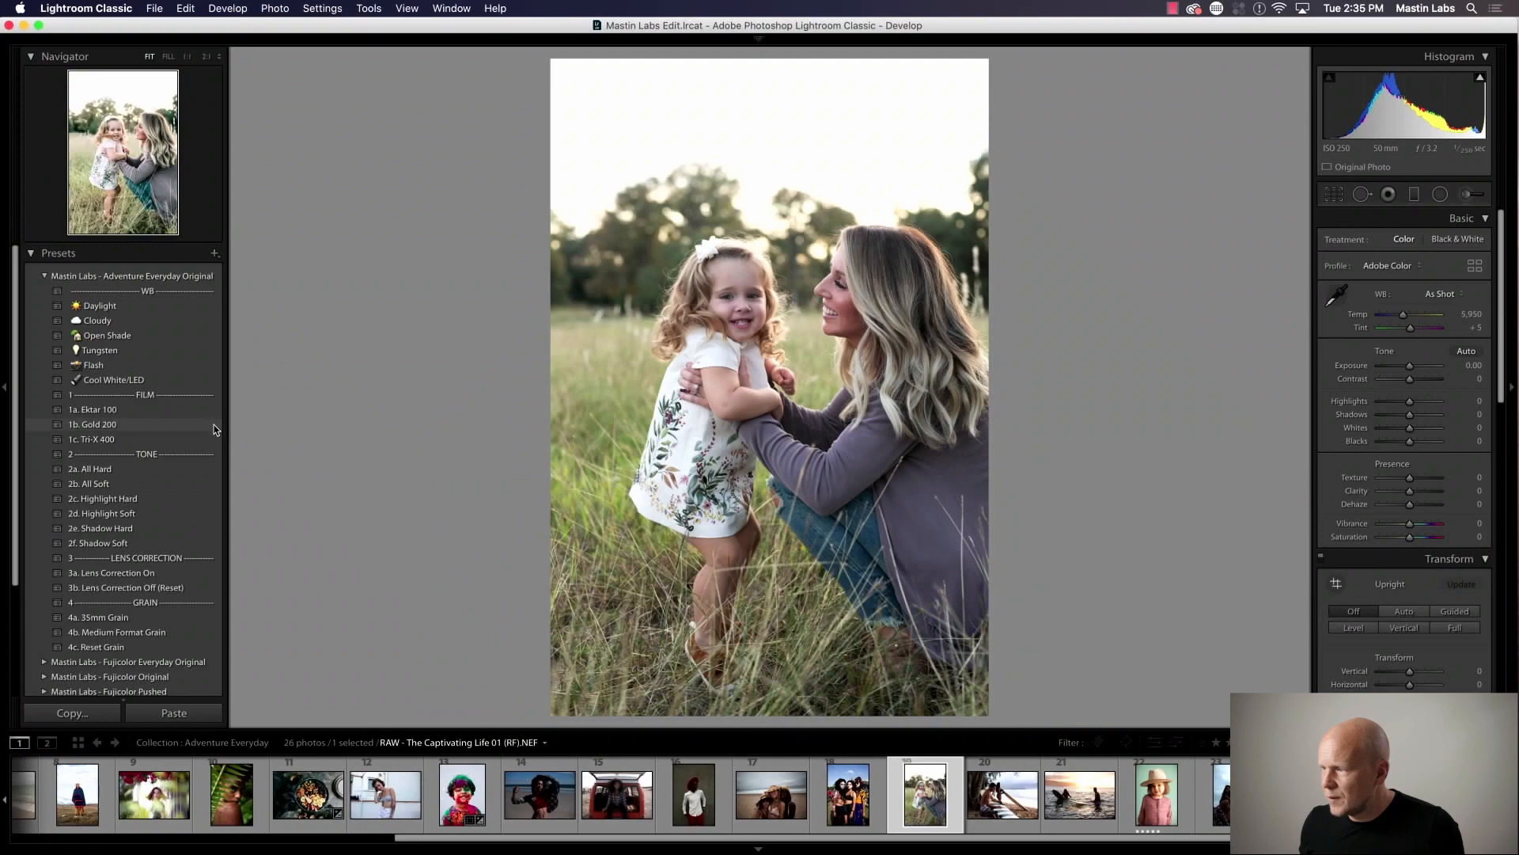
# Apply 1b. Gold 200 to the woman and toddler photo with exposure -0.10, and compare it before and after
pyautogui.click(175, 426)
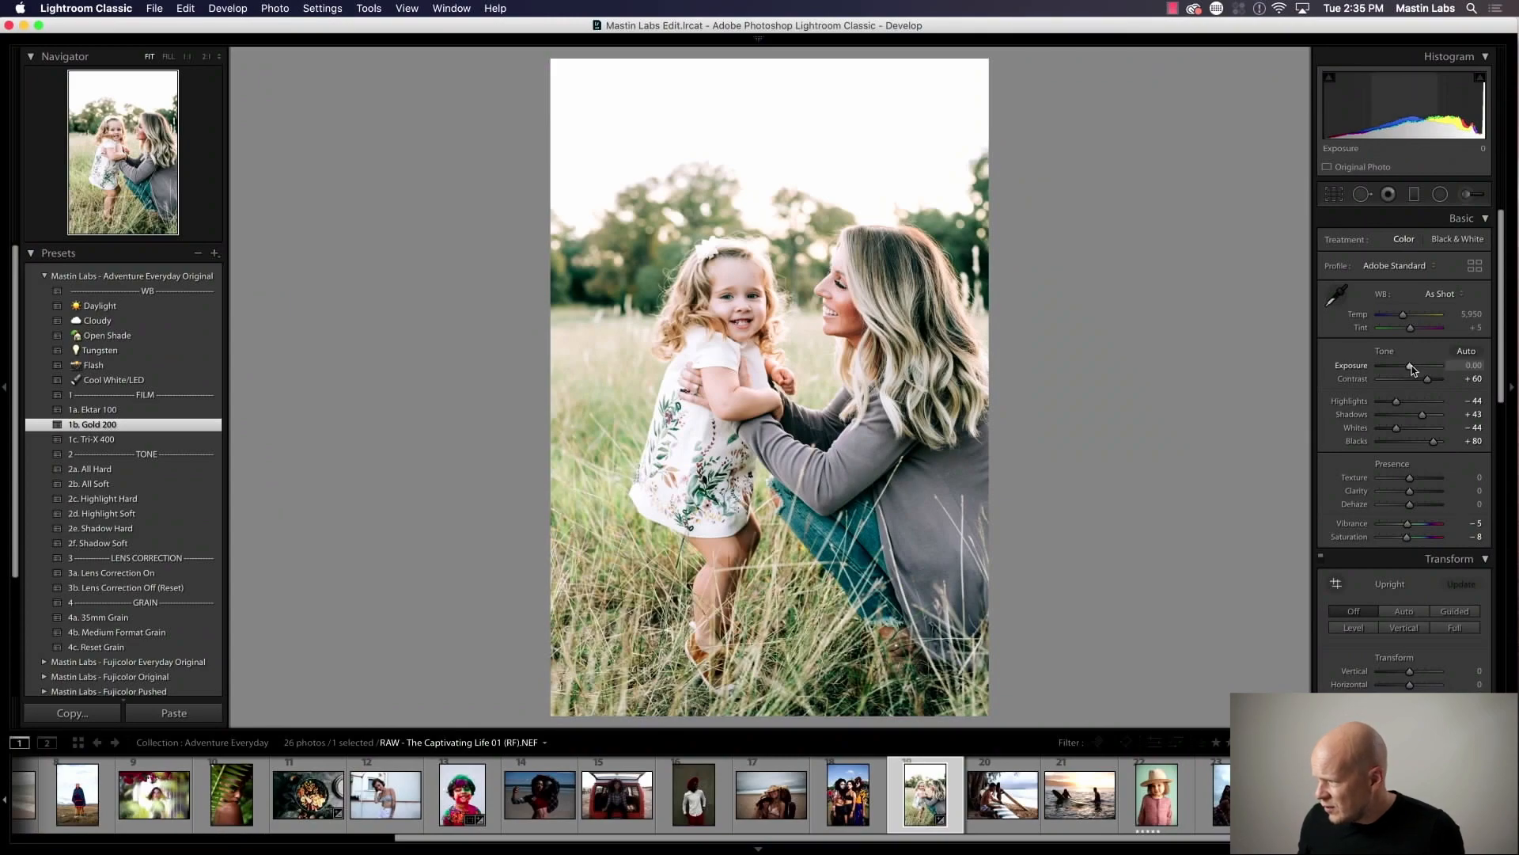
pyautogui.moveTo(1412, 366); pyautogui.dragTo(1412, 367)
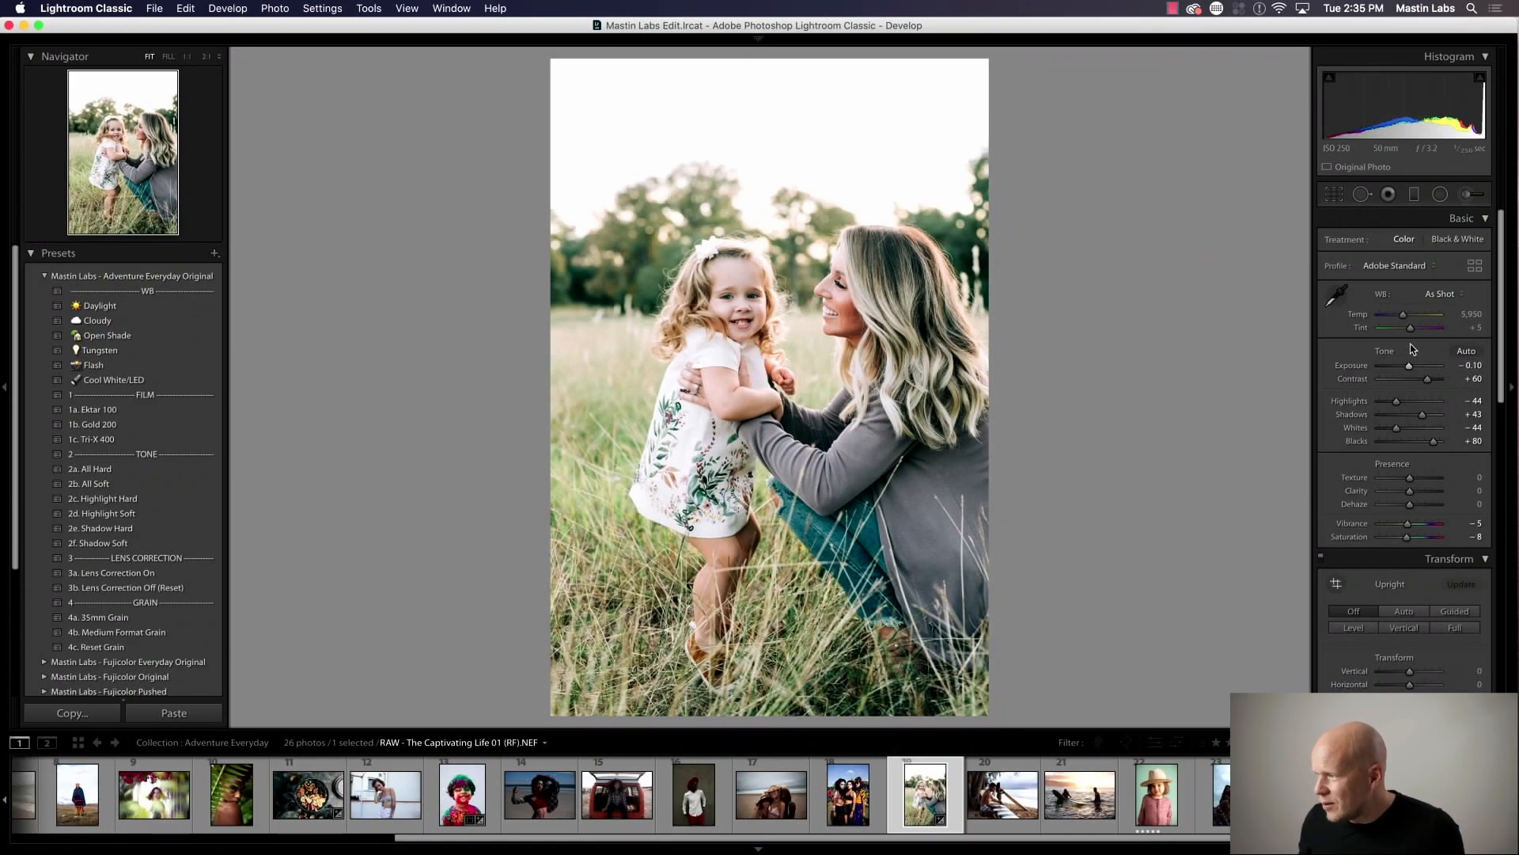
pyautogui.press('y')
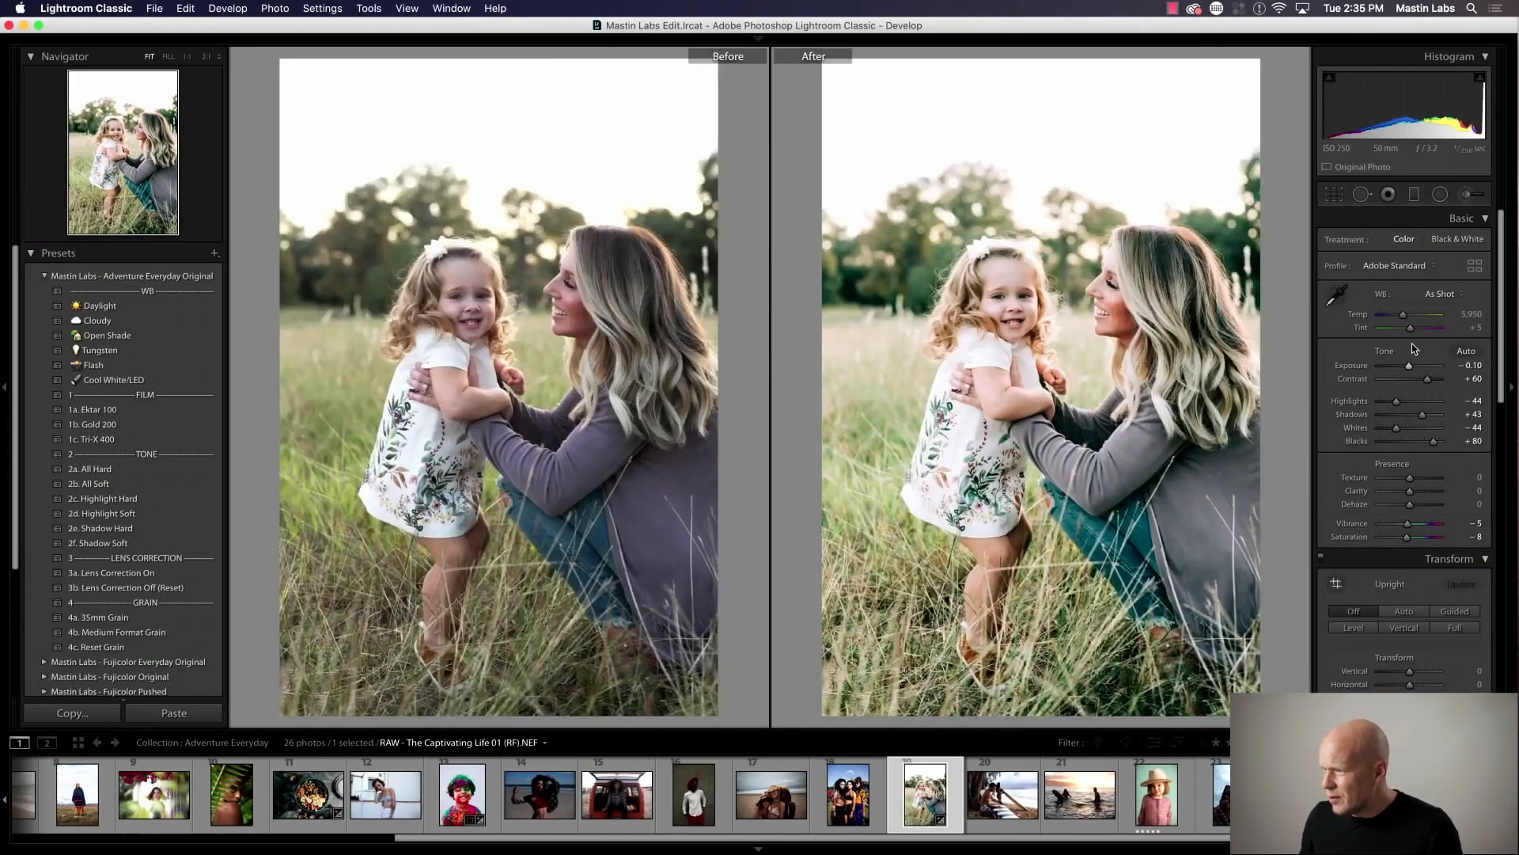
pyautogui.press('y')
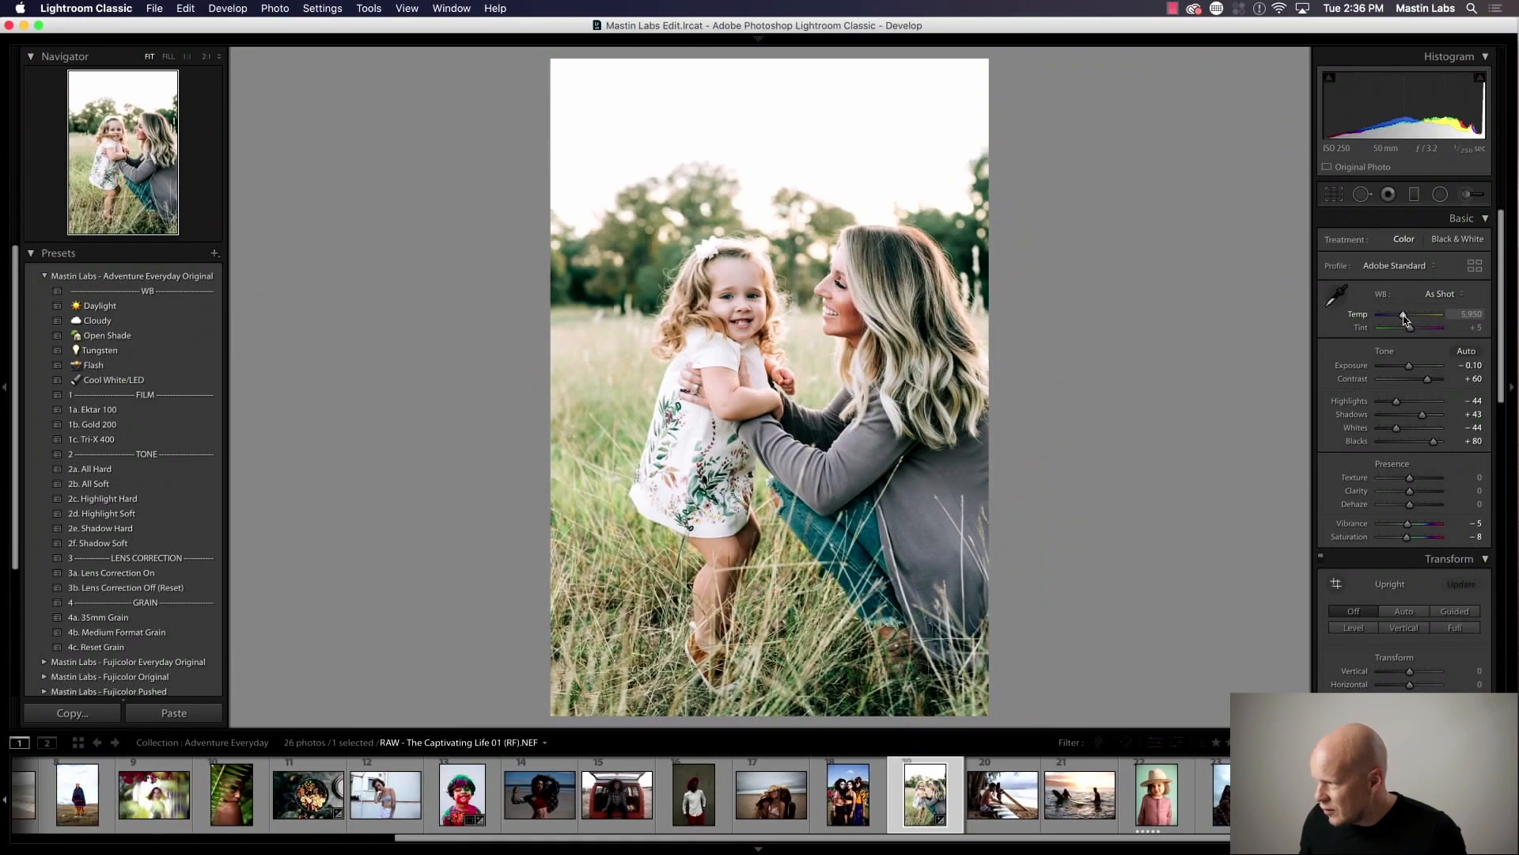
# Warm the woman and toddler photo to temperature 7,016 and tint +10, and compare it before and after
pyautogui.moveTo(1404, 316); pyautogui.dragTo(1410, 318)
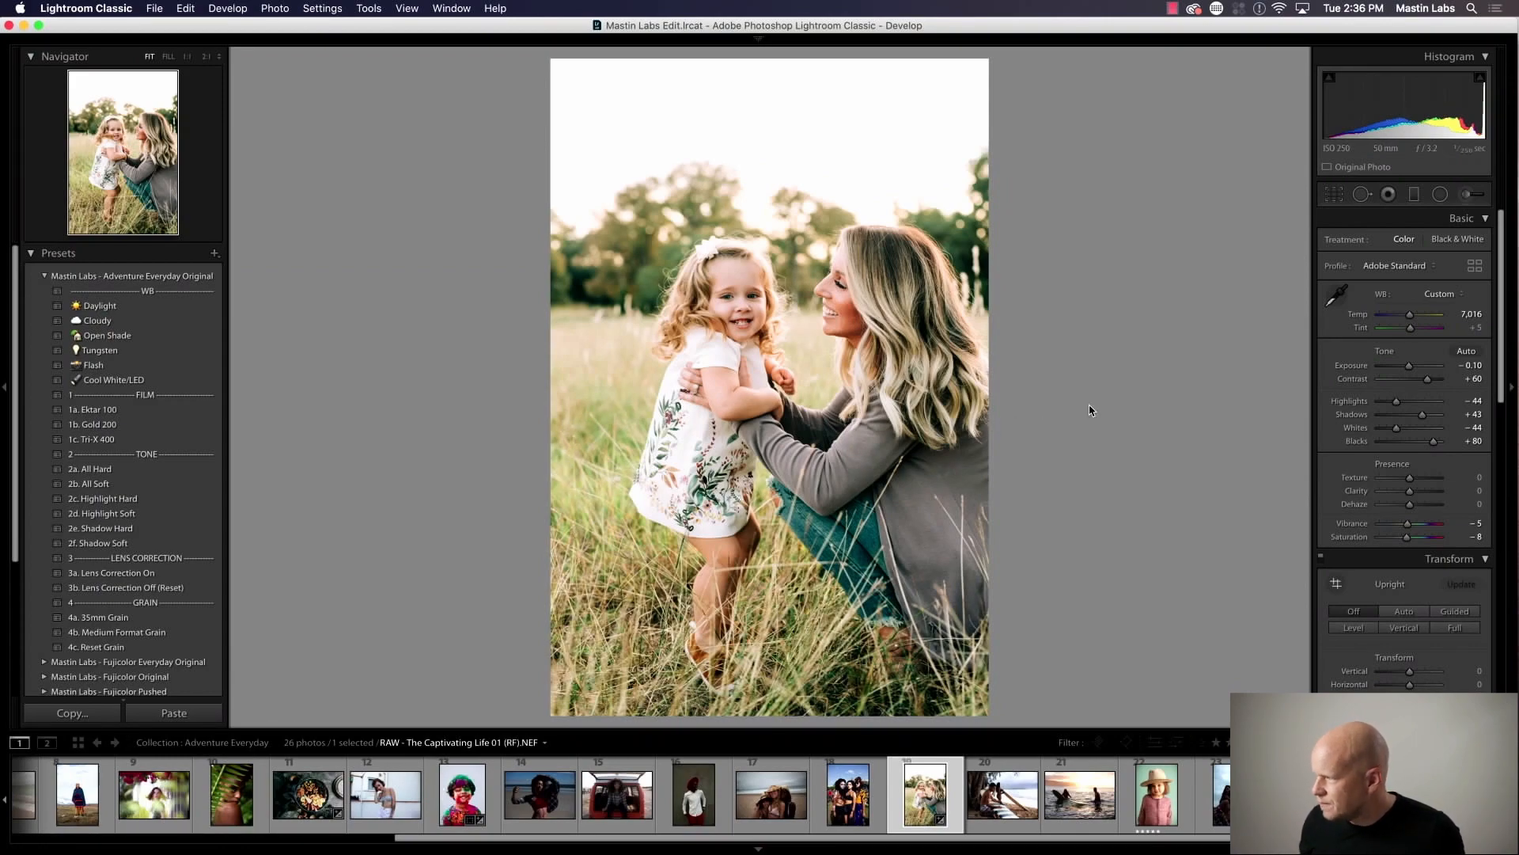
pyautogui.moveTo(1412, 330); pyautogui.dragTo(1413, 331)
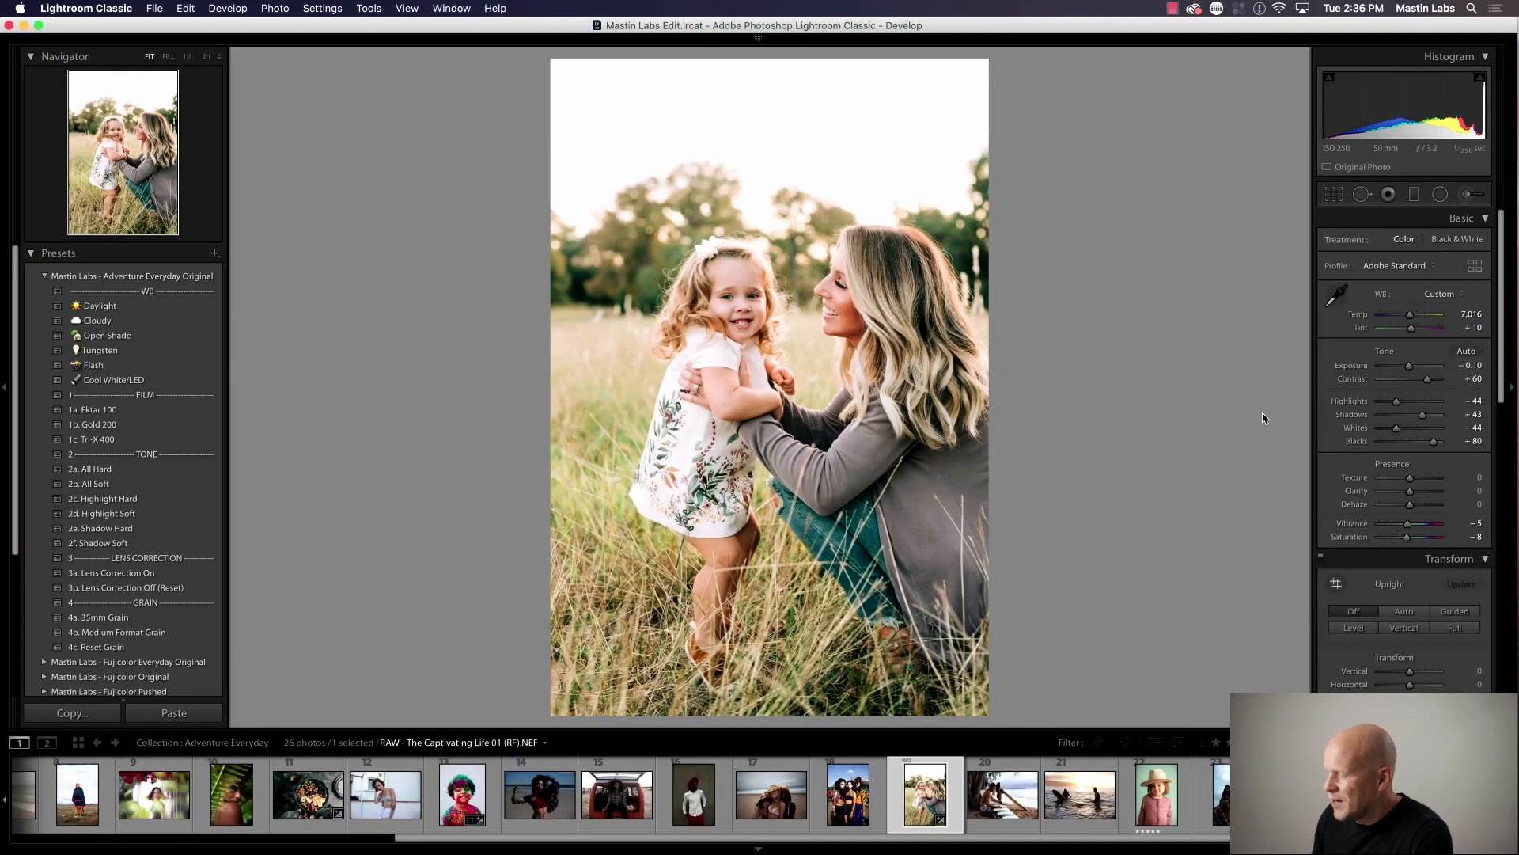
pyautogui.press('y')
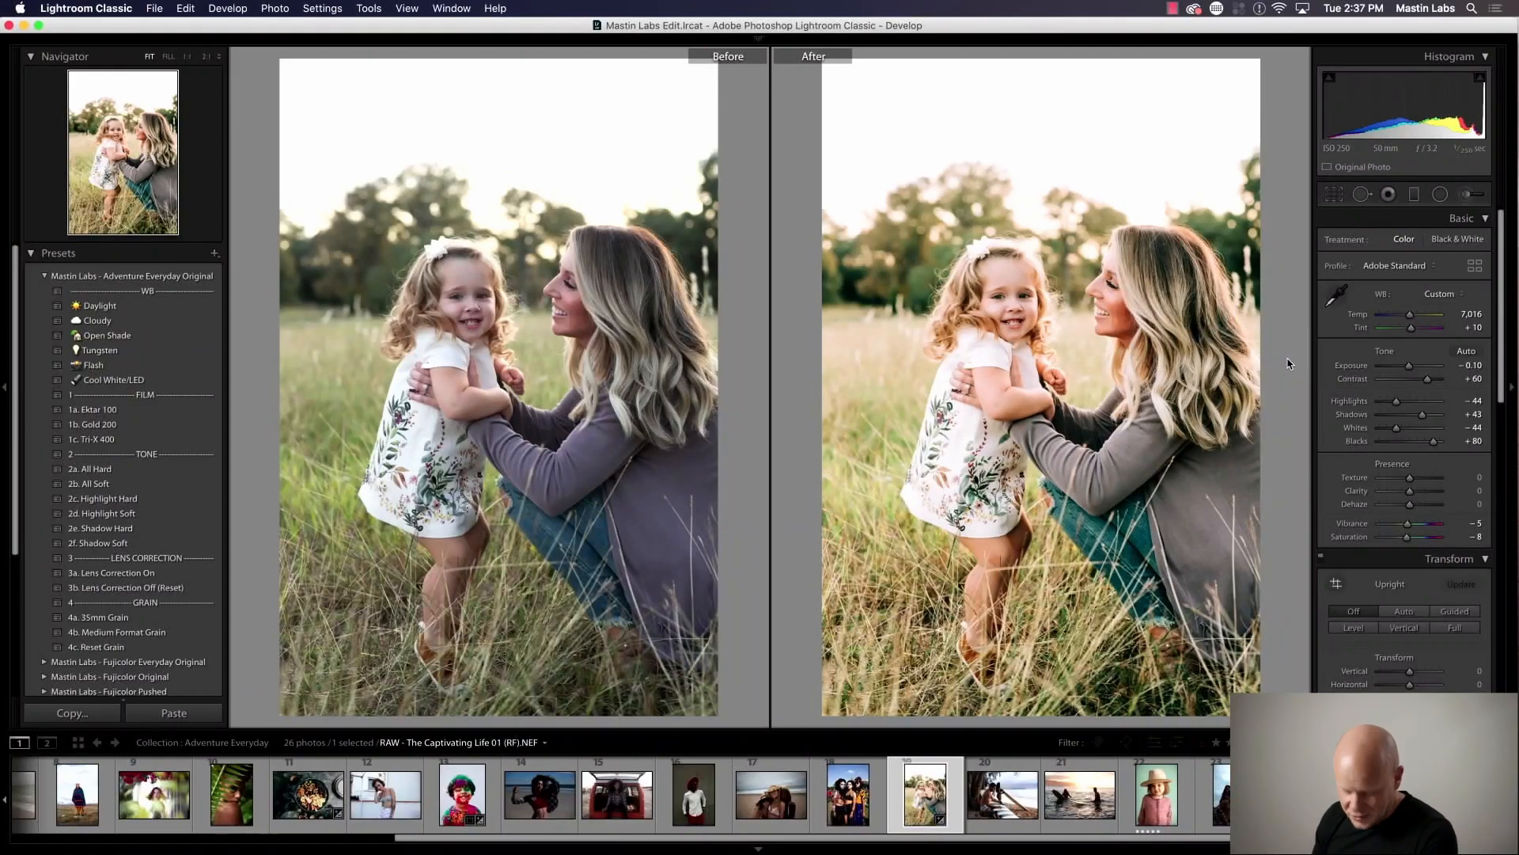
pyautogui.press('y')
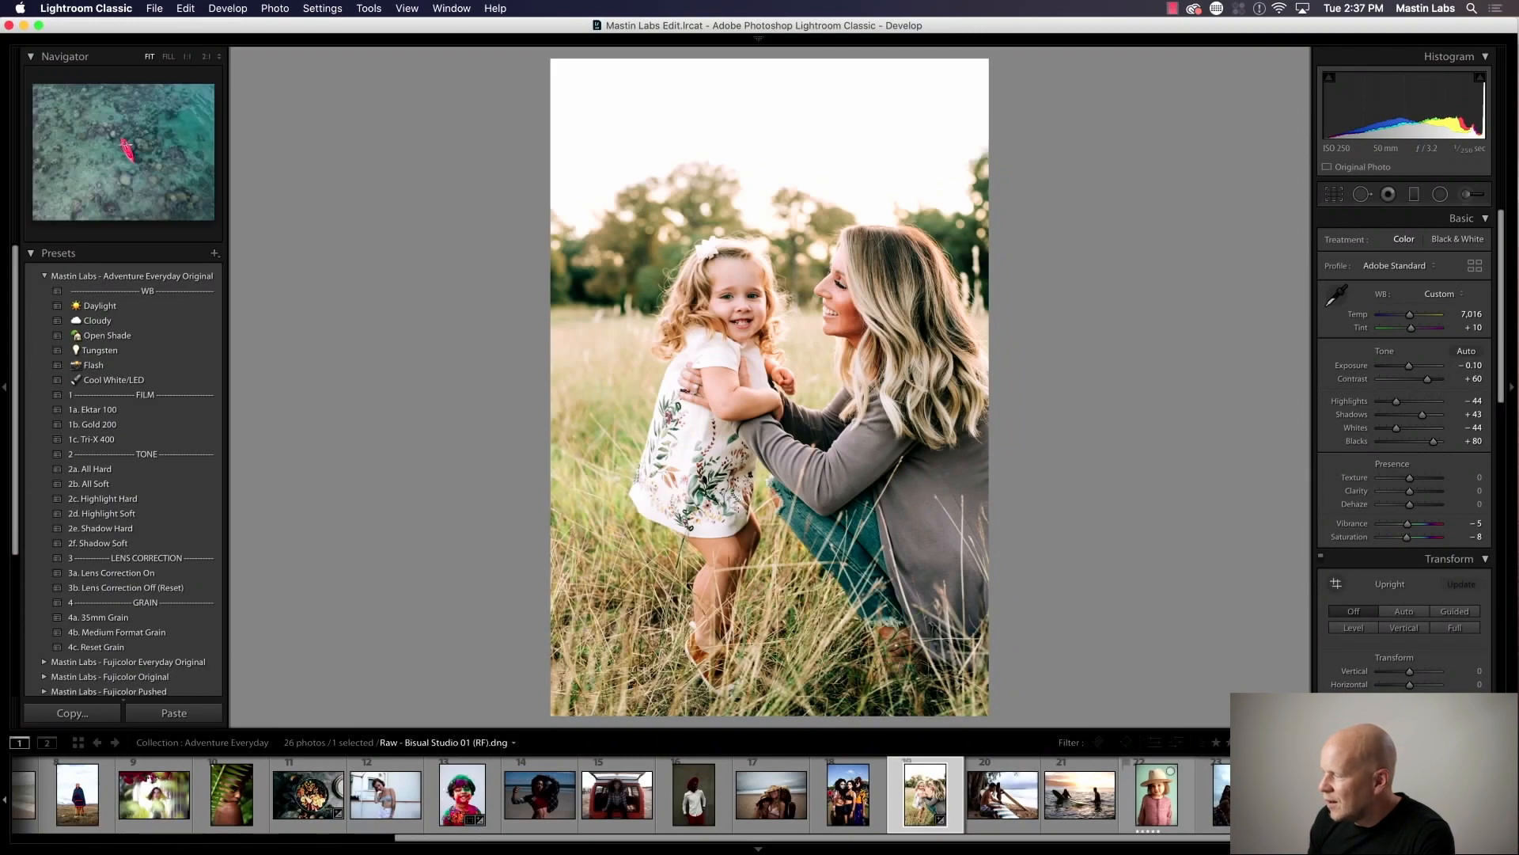
# Apply 1a. Ektar 100 to the photo of the two surfers at sunset and set its exposure to +0.90
pyautogui.click(1071, 809)
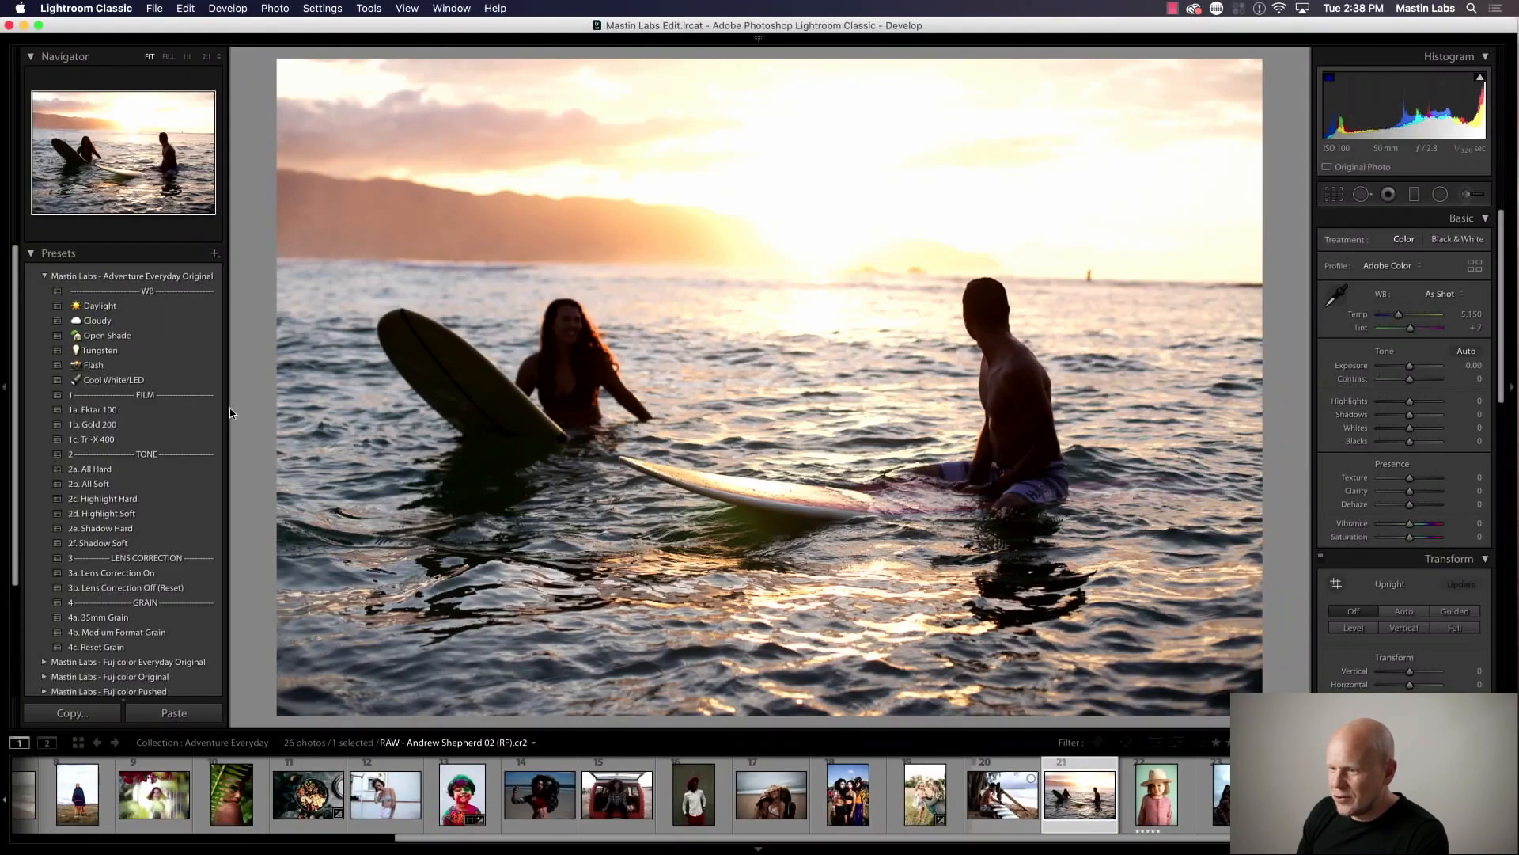
pyautogui.click(201, 413)
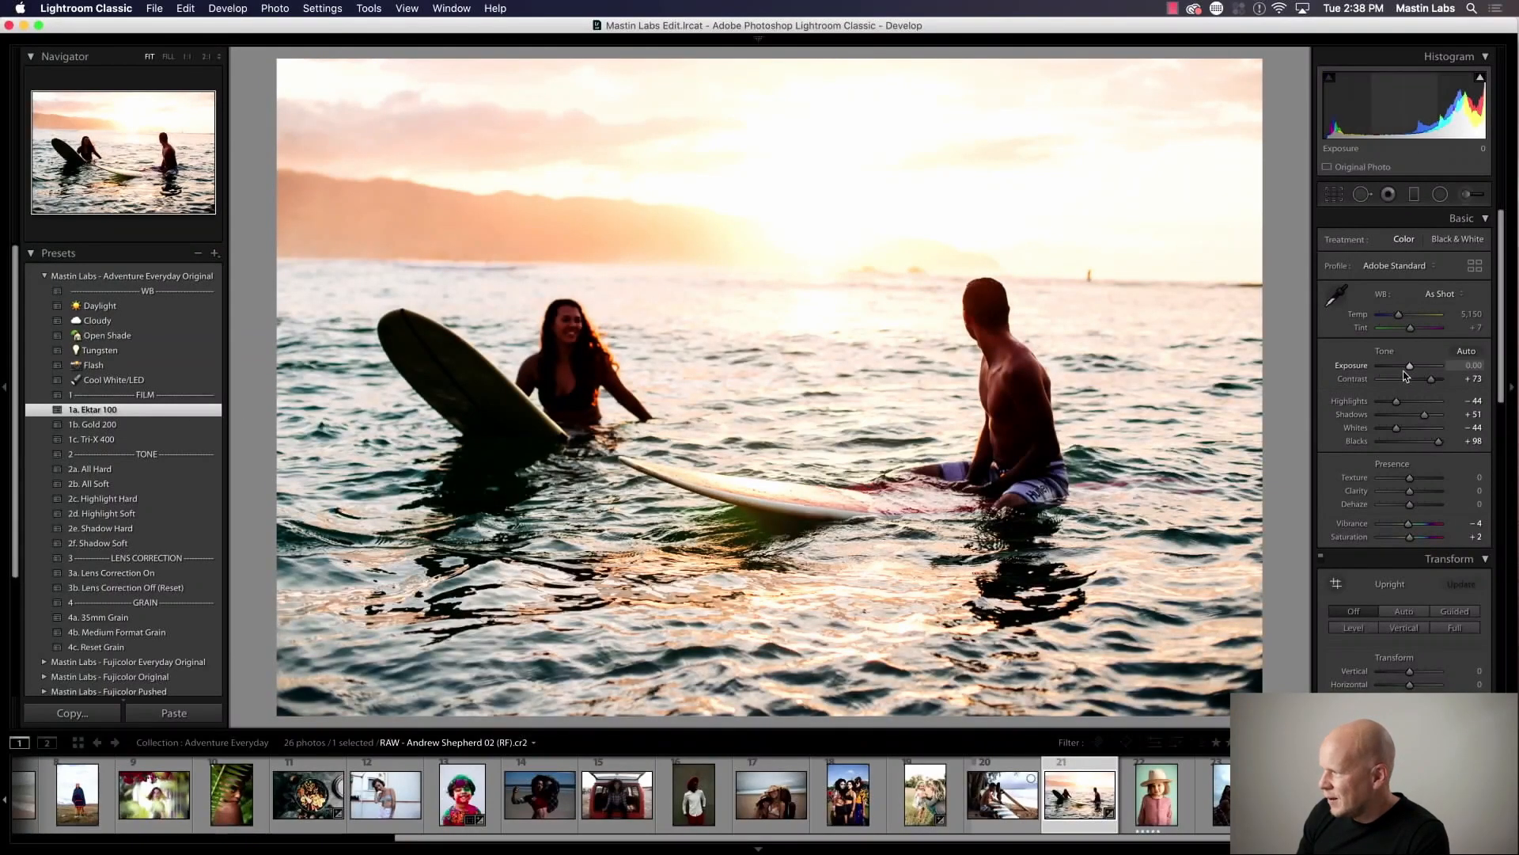
pyautogui.moveTo(1411, 370); pyautogui.dragTo(1415, 371)
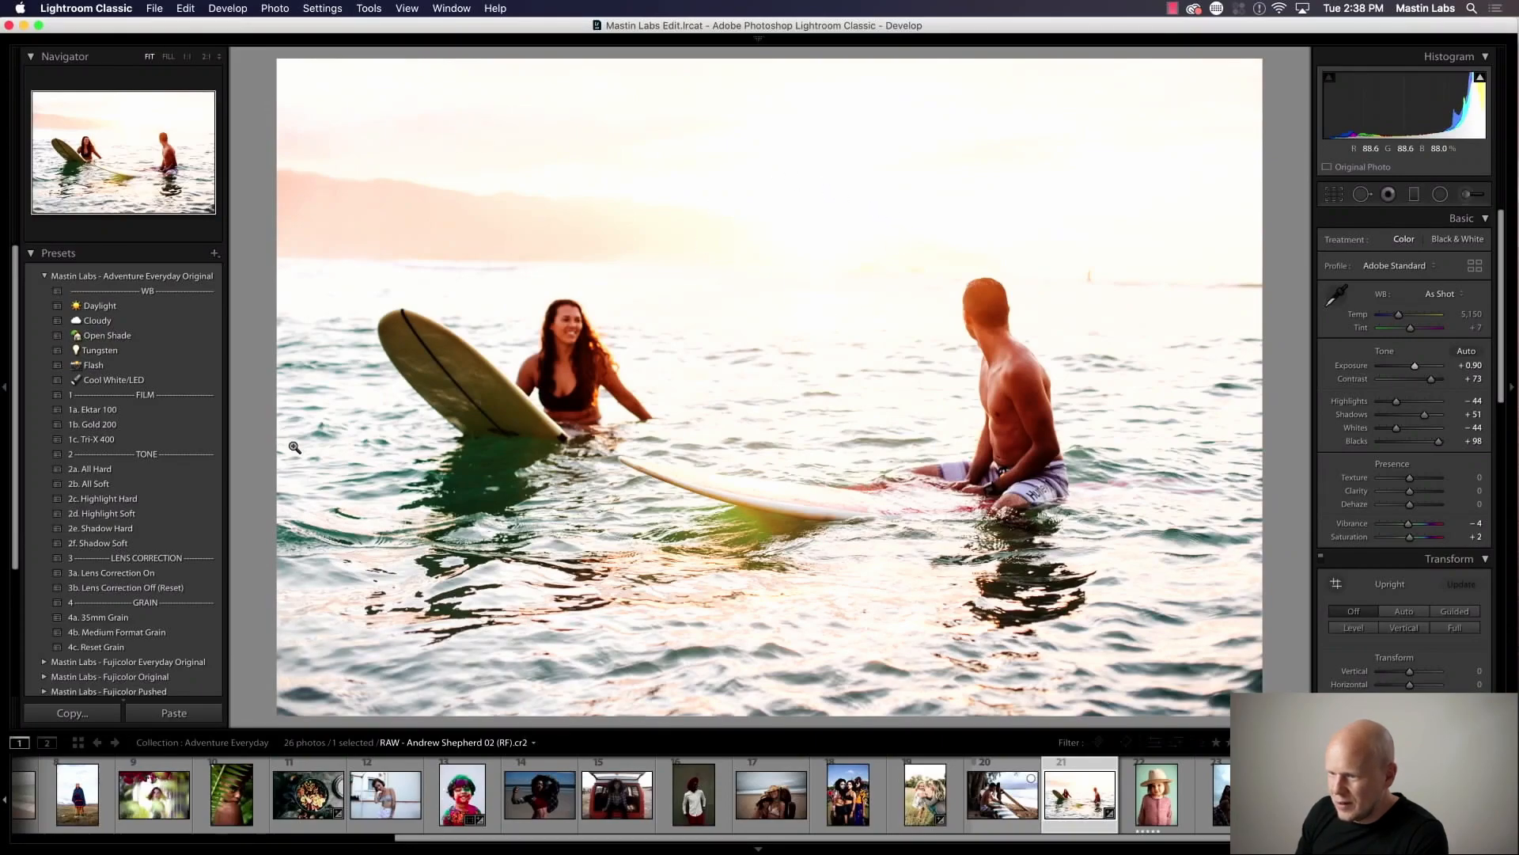
# Apply 2b. All Soft to the surfers photo, set its exposure to +0.65, and compare it before and after
pyautogui.click(206, 478)
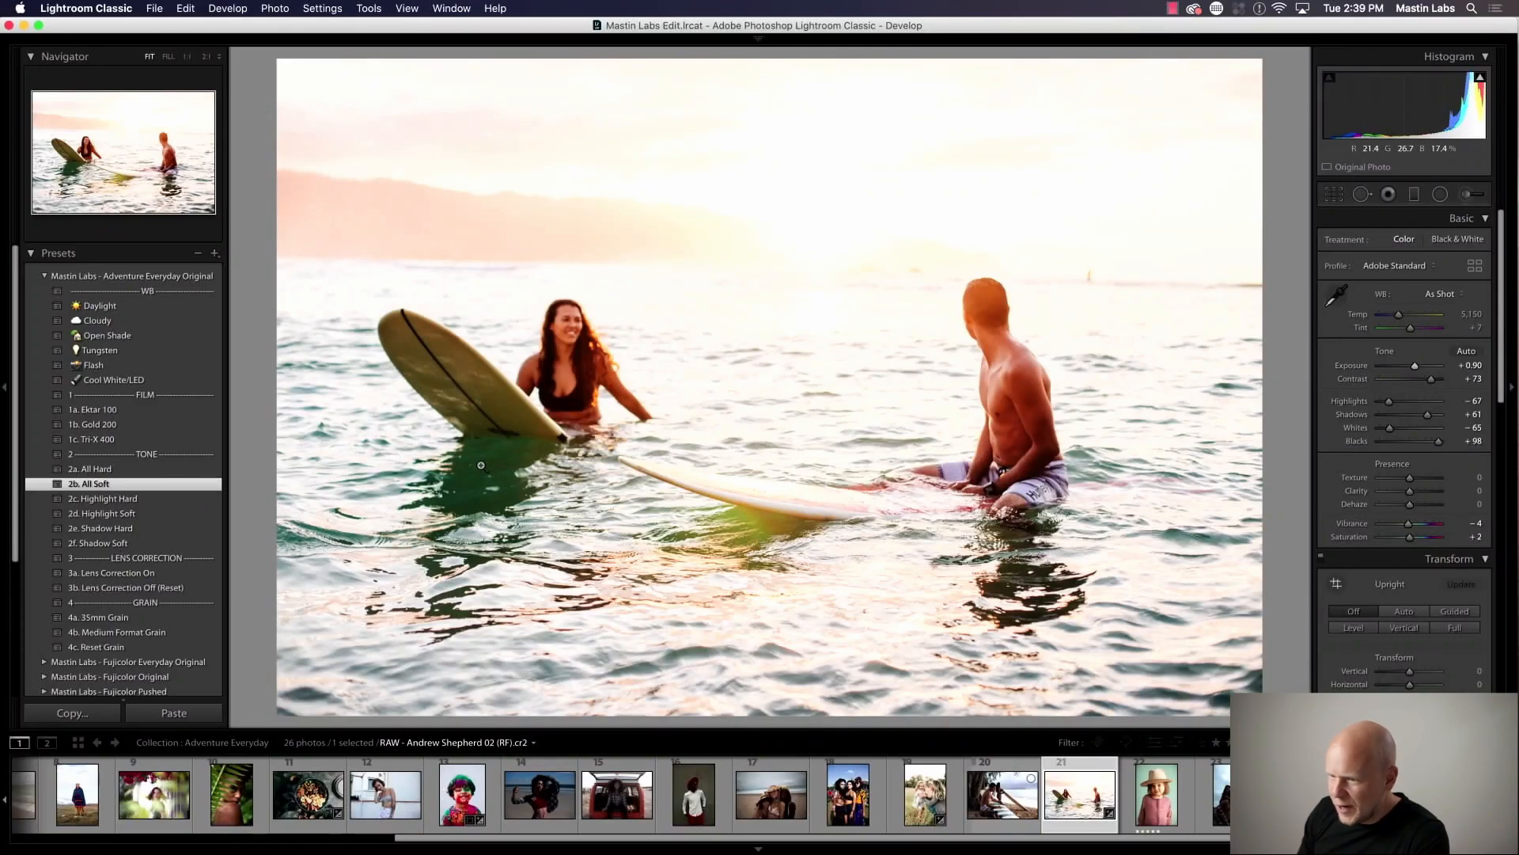
pyautogui.moveTo(1415, 366); pyautogui.dragTo(1415, 367)
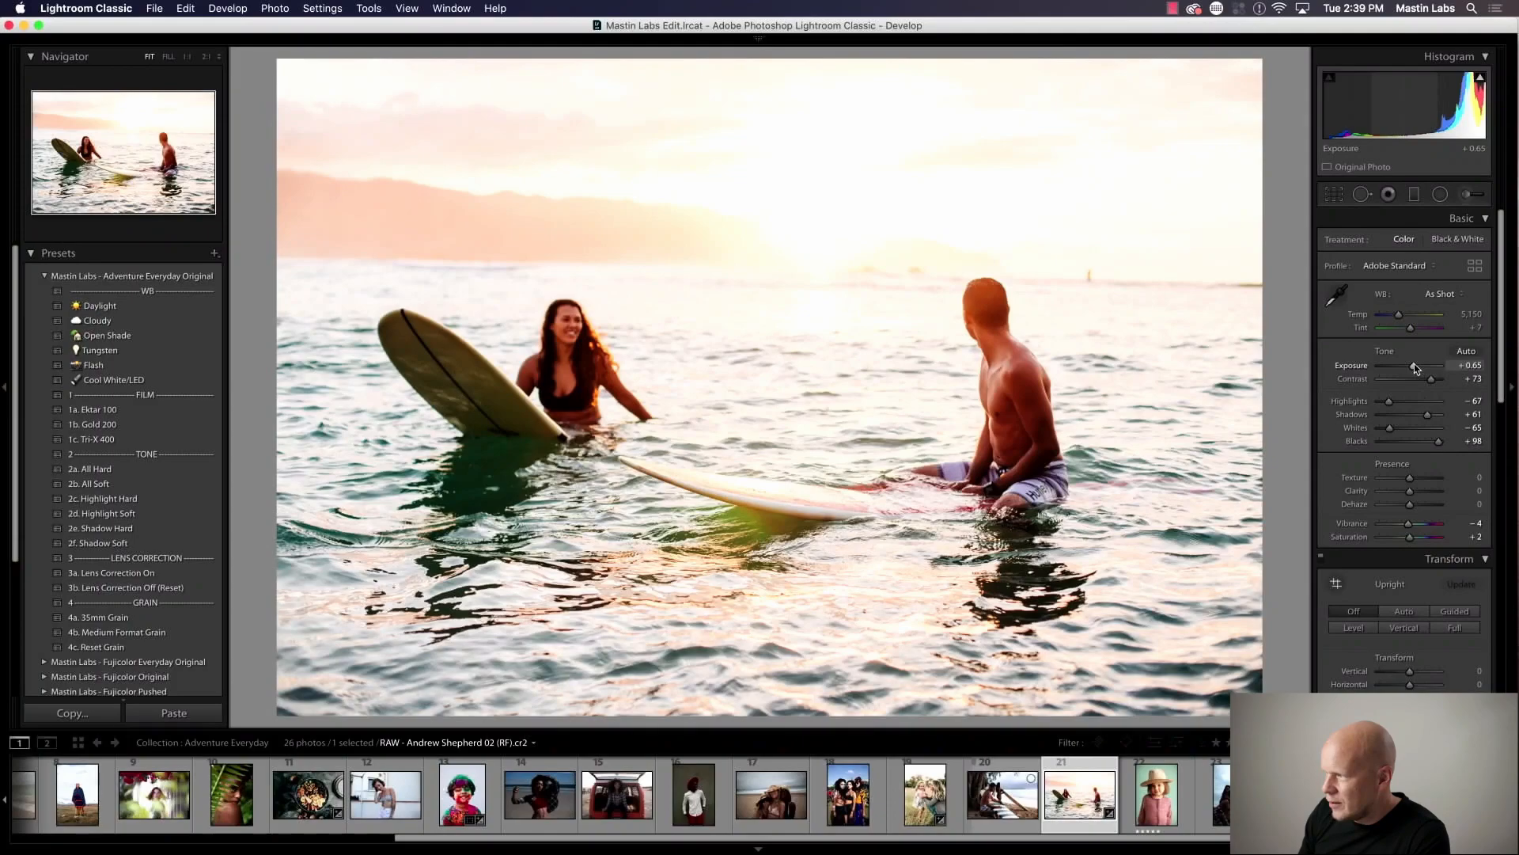
pyautogui.press('y')
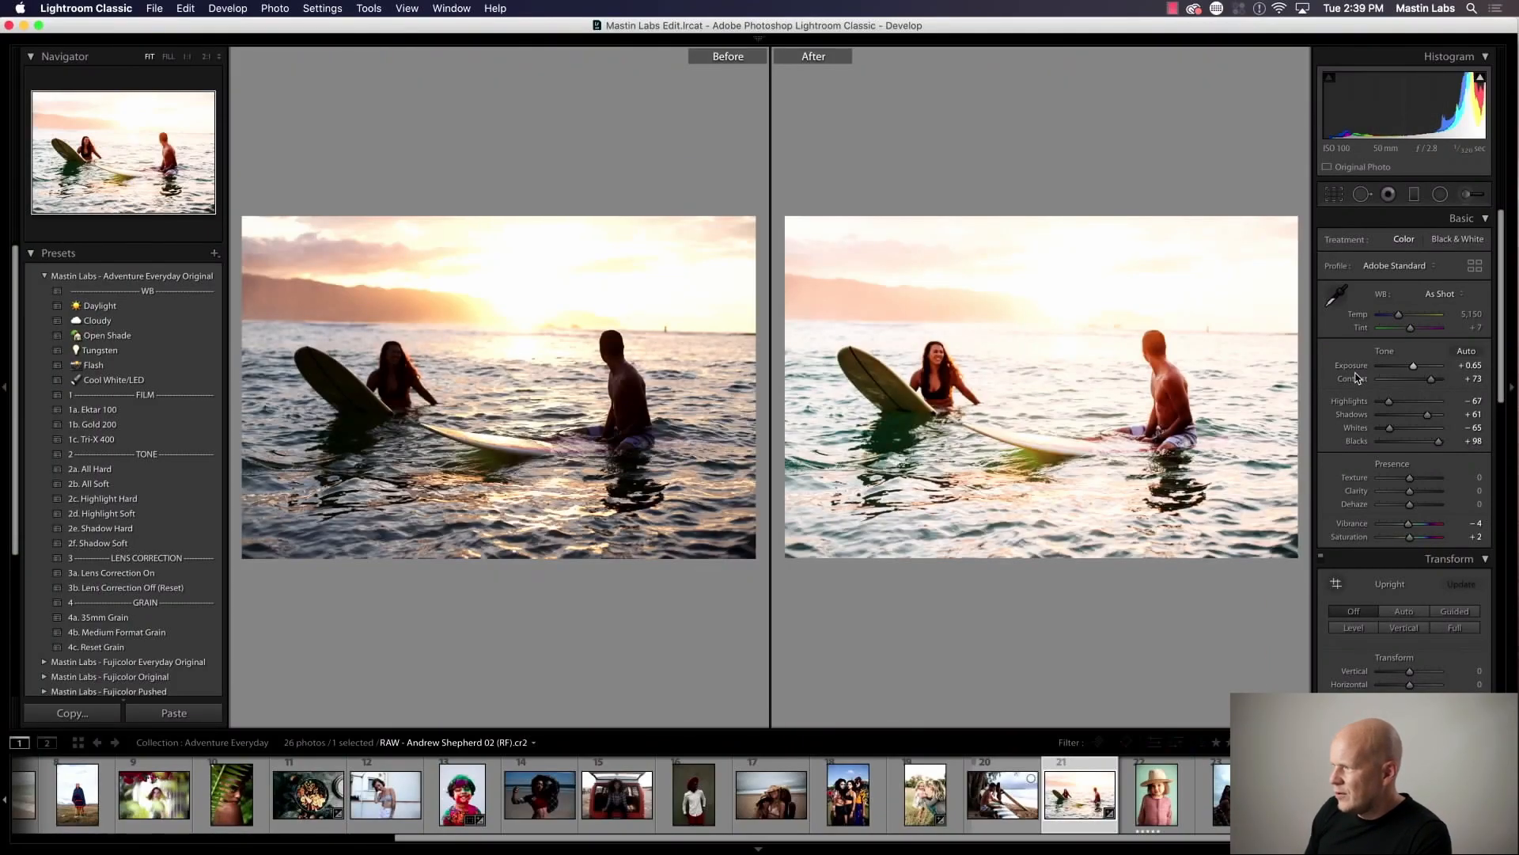
pyautogui.press('y')
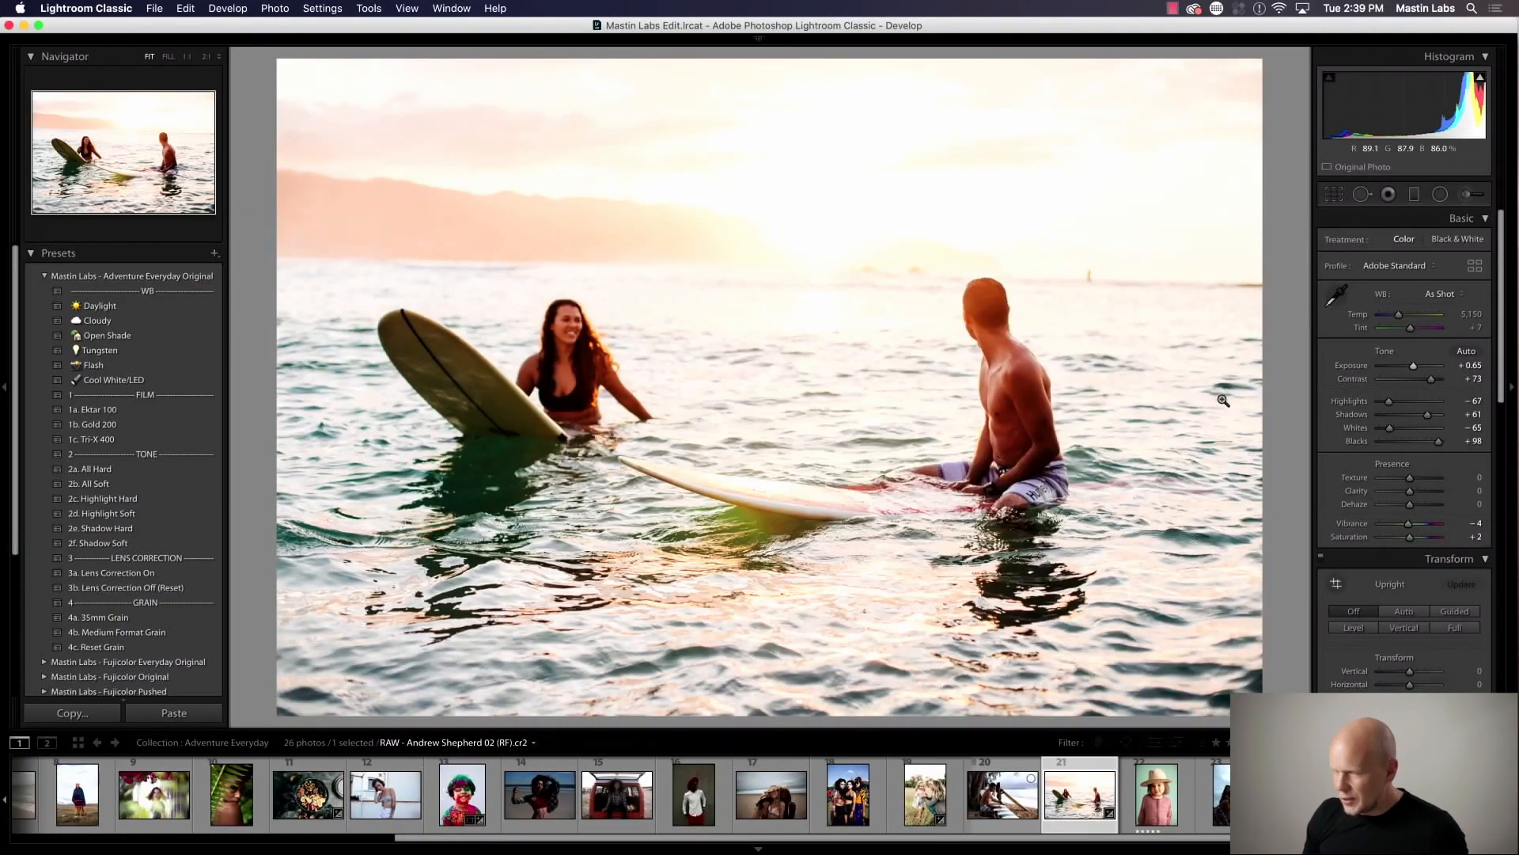
# Straighten the horizon of the surfers photo with a crop angle of about -0.76, and compare it before and after
pyautogui.press('r')
pyautogui.moveTo(1275, 395); pyautogui.dragTo(1275, 386)
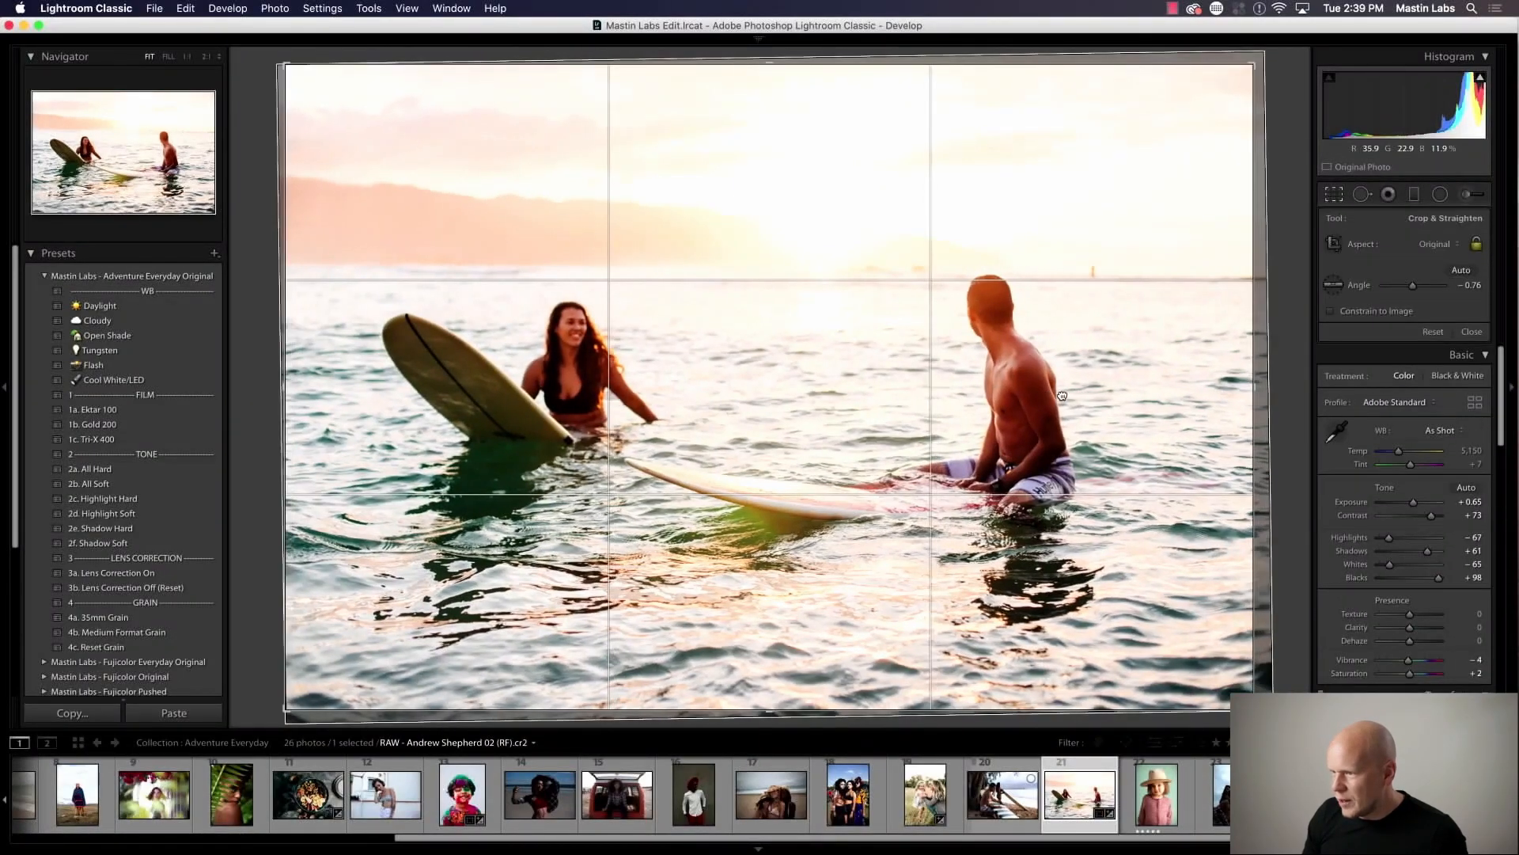
pyautogui.press('Return')
pyautogui.press('y')
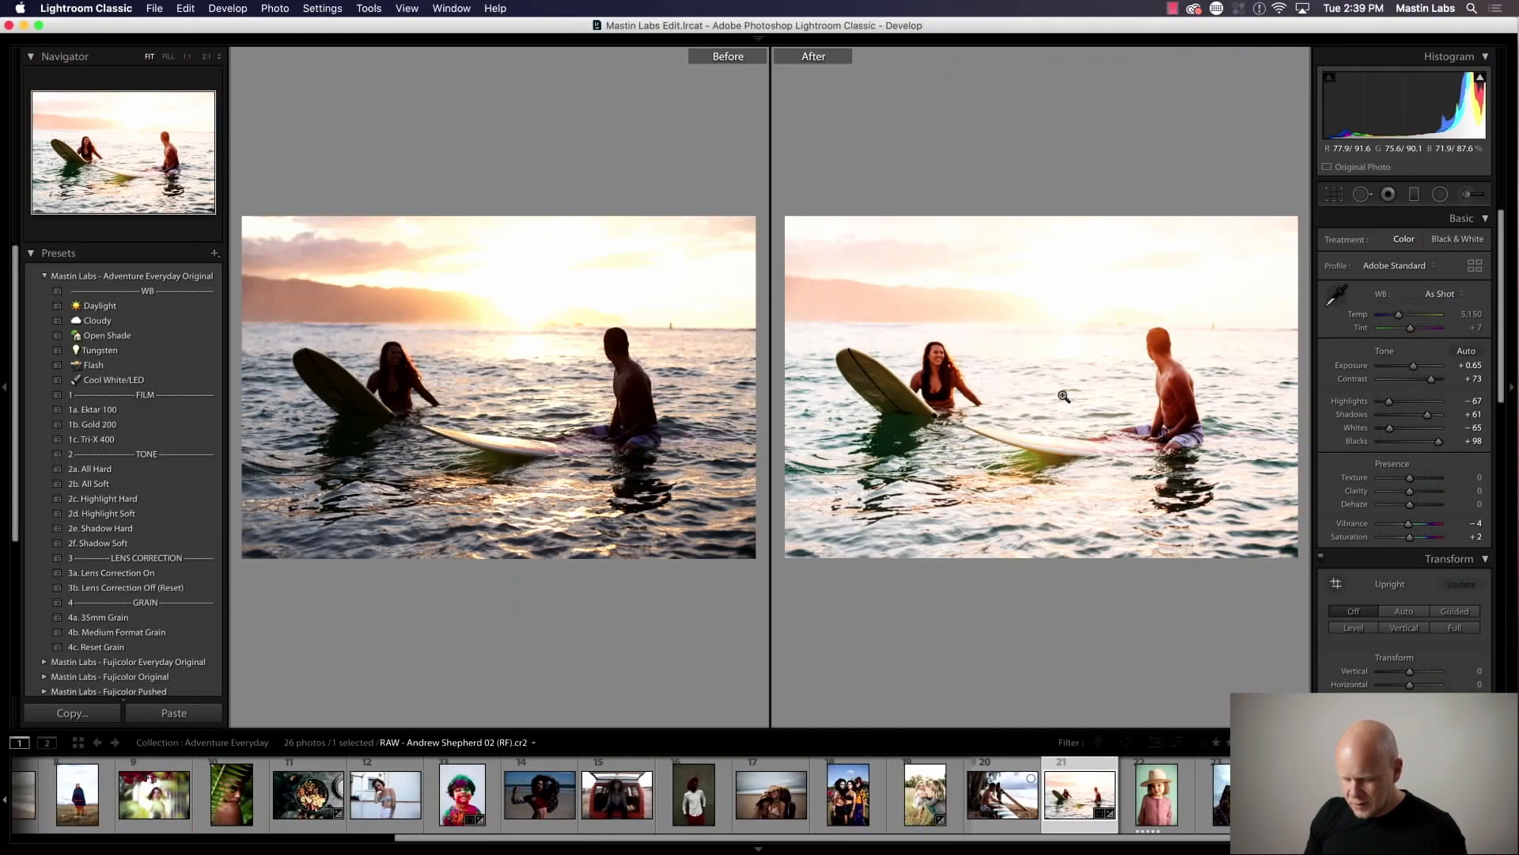
pyautogui.press('y')
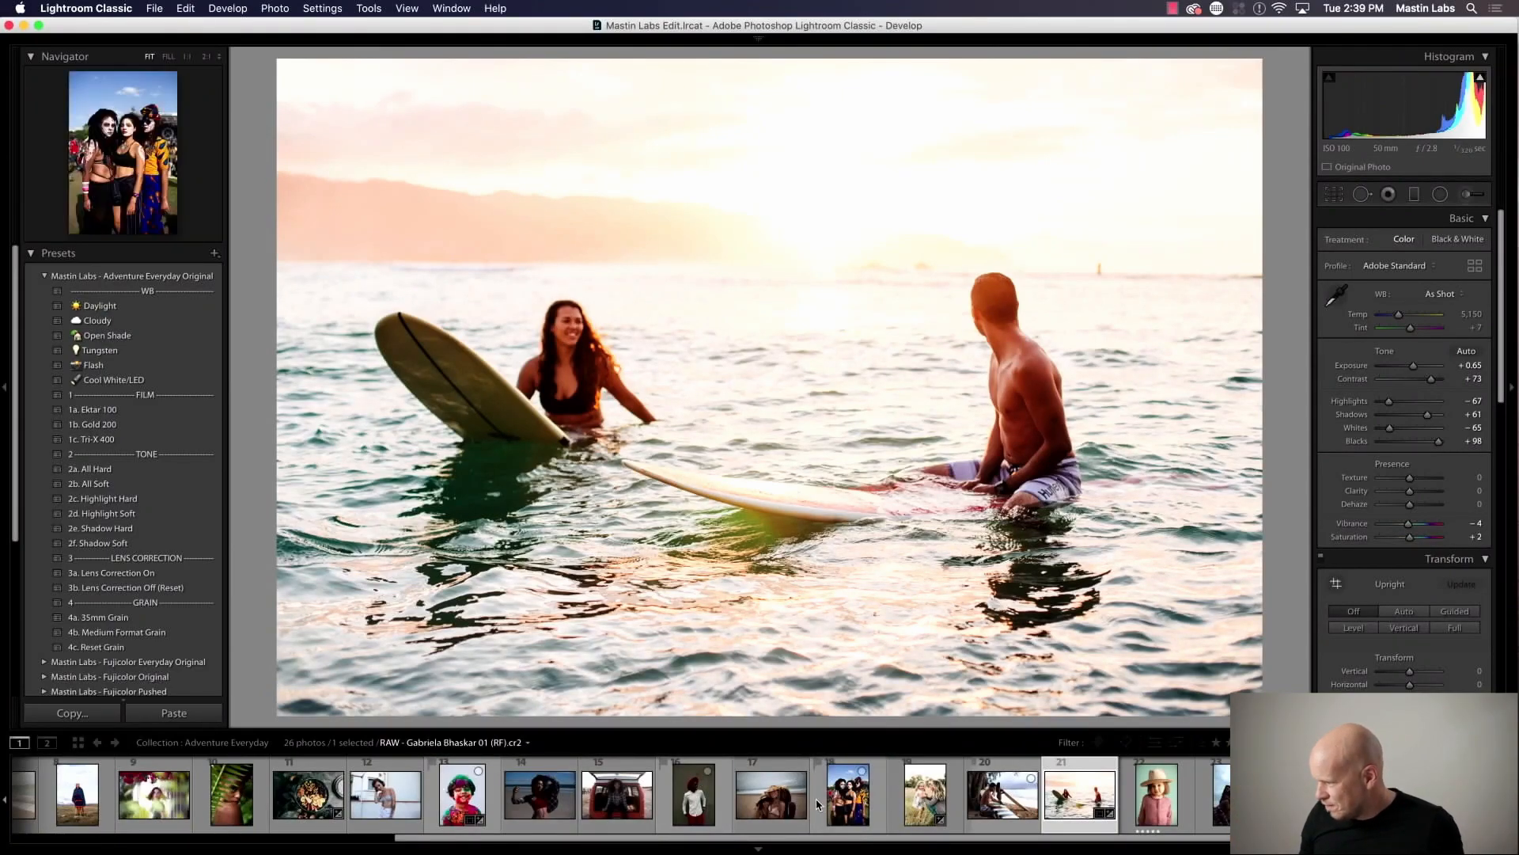
# Apply 1c. Tri-X 400 to the portrait of the woman behind the fern leaf and set its exposure to +0.05
pyautogui.hscroll(-5, 787, 800)
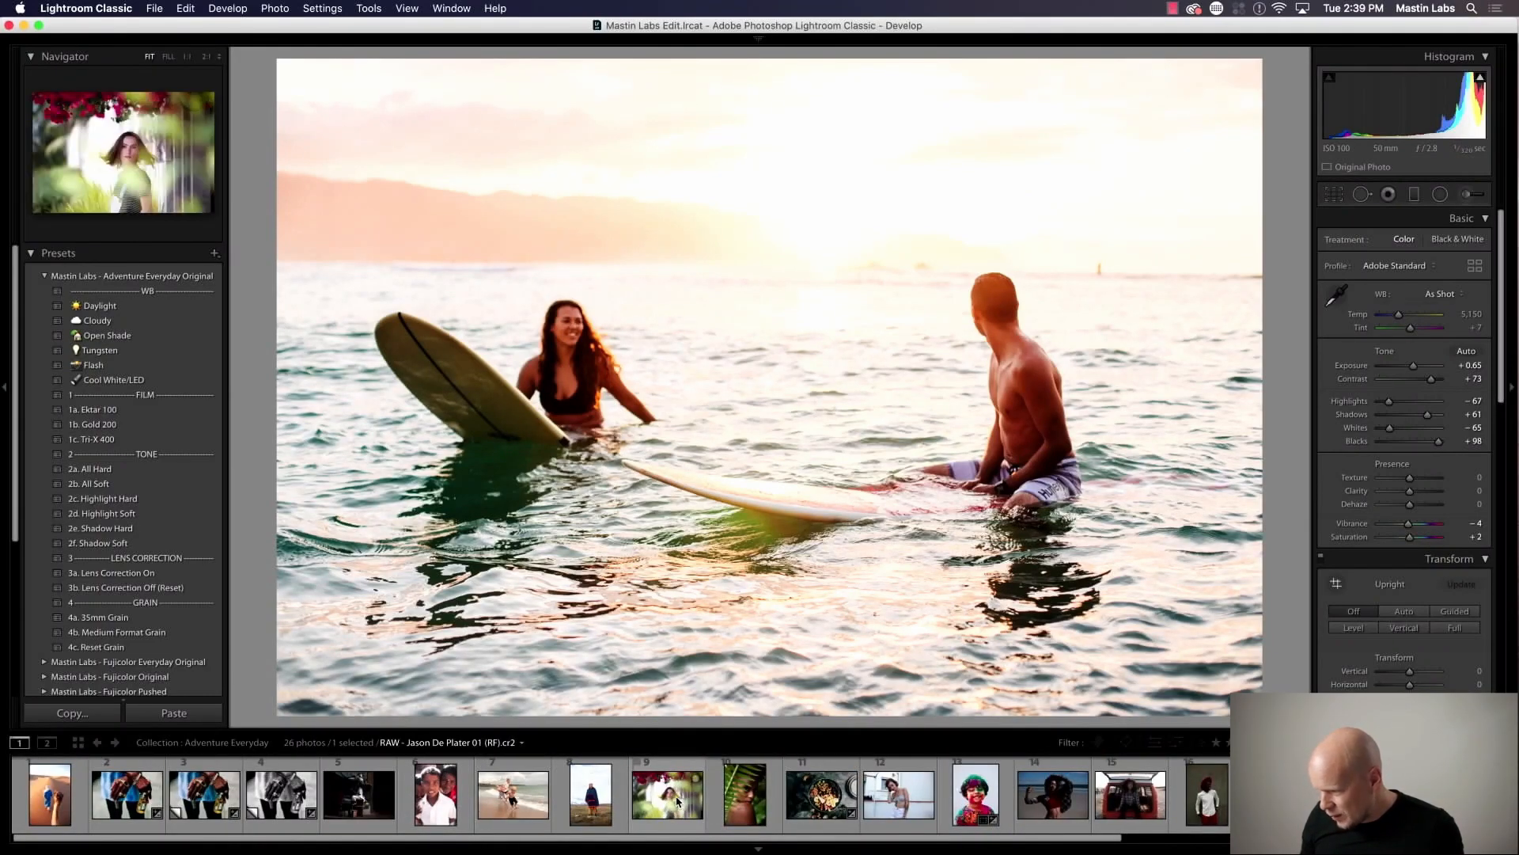
pyautogui.click(738, 804)
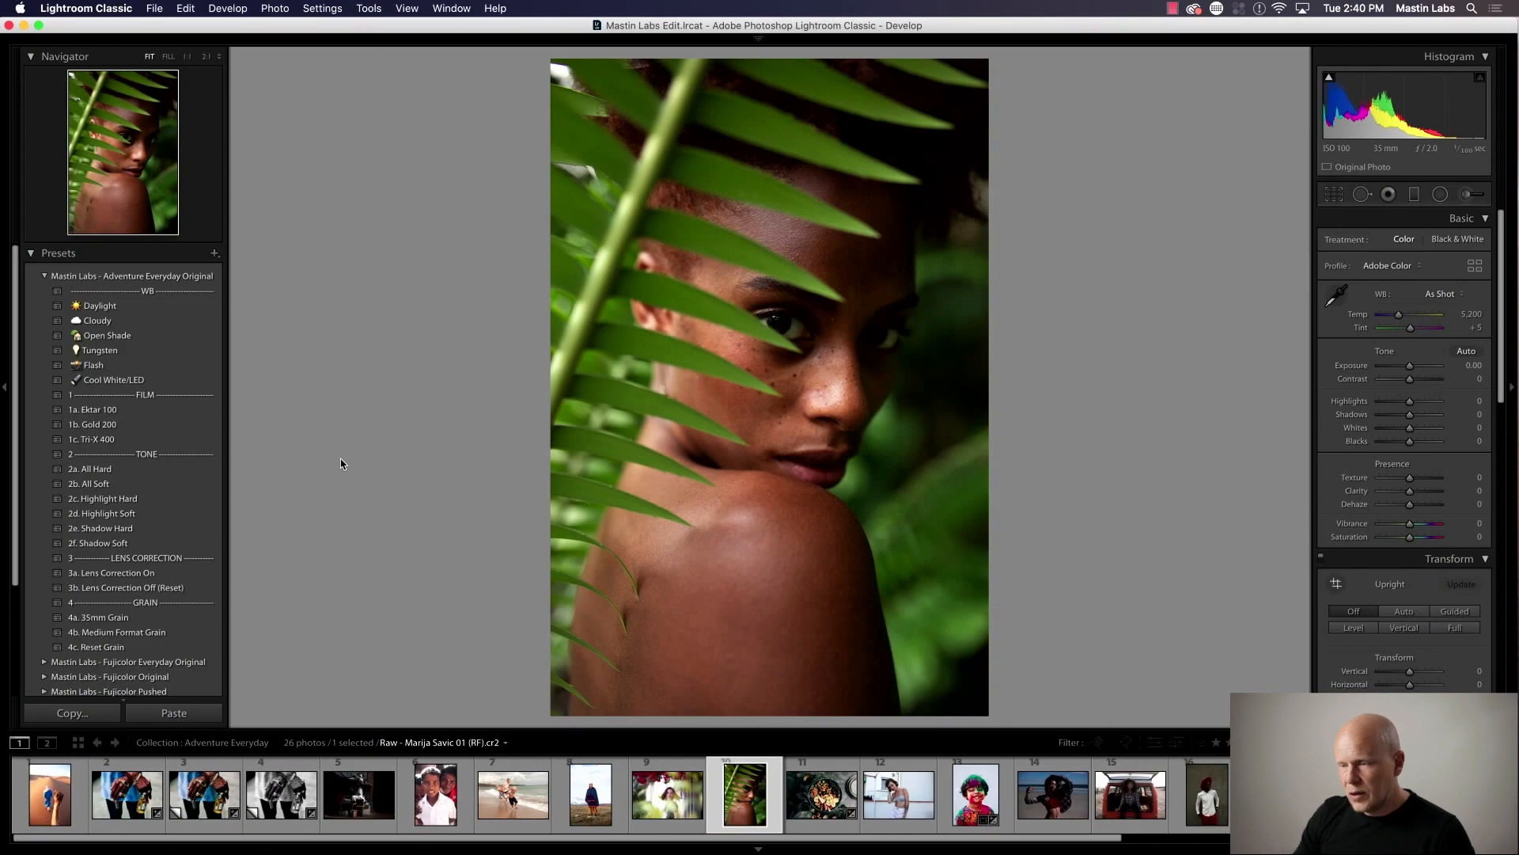
pyautogui.click(171, 438)
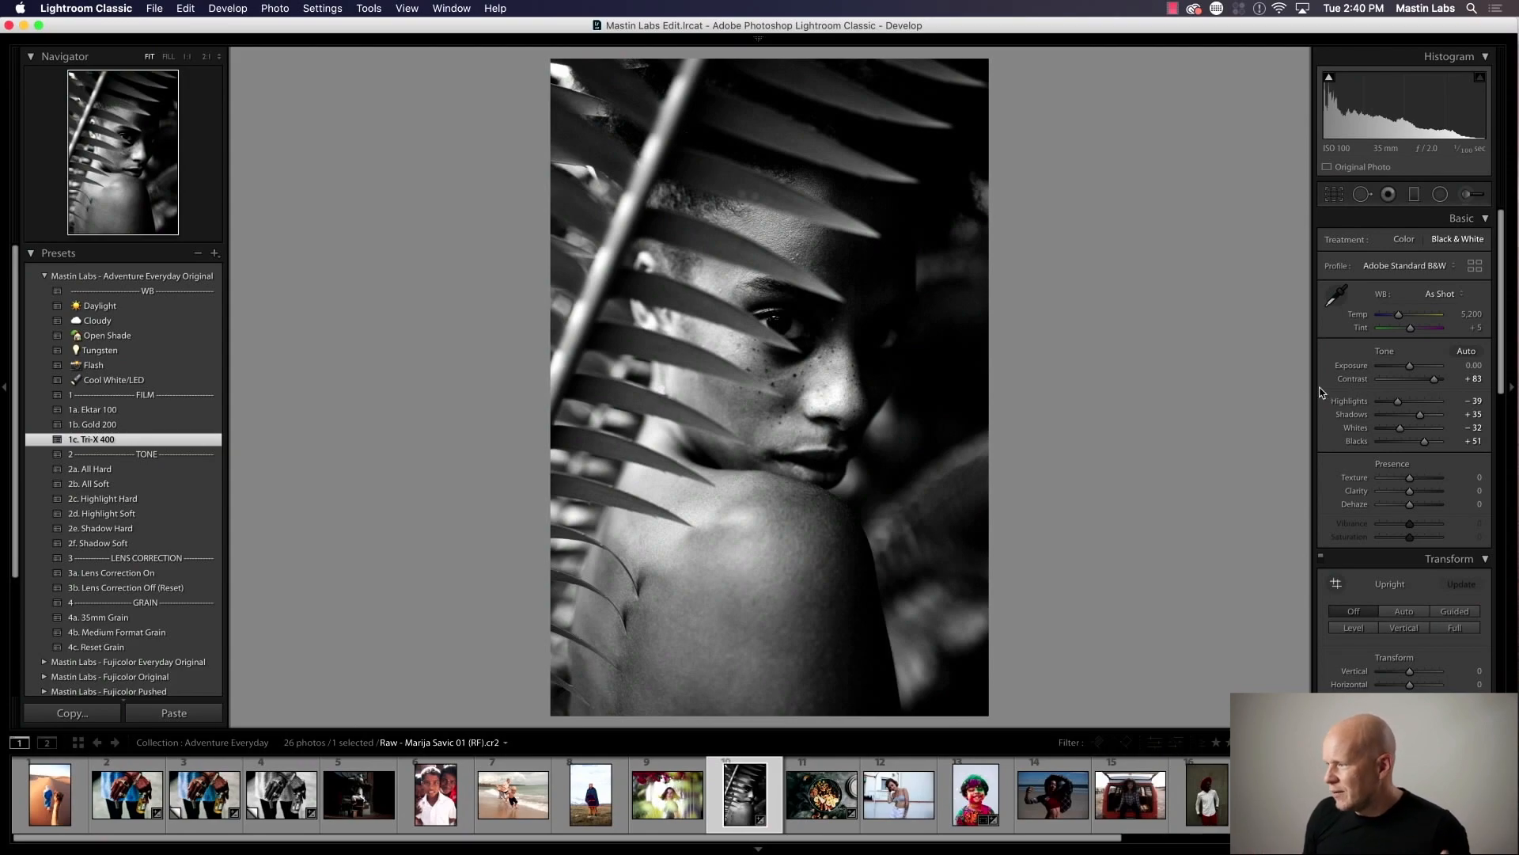
pyautogui.moveTo(1408, 367); pyautogui.dragTo(1409, 367)
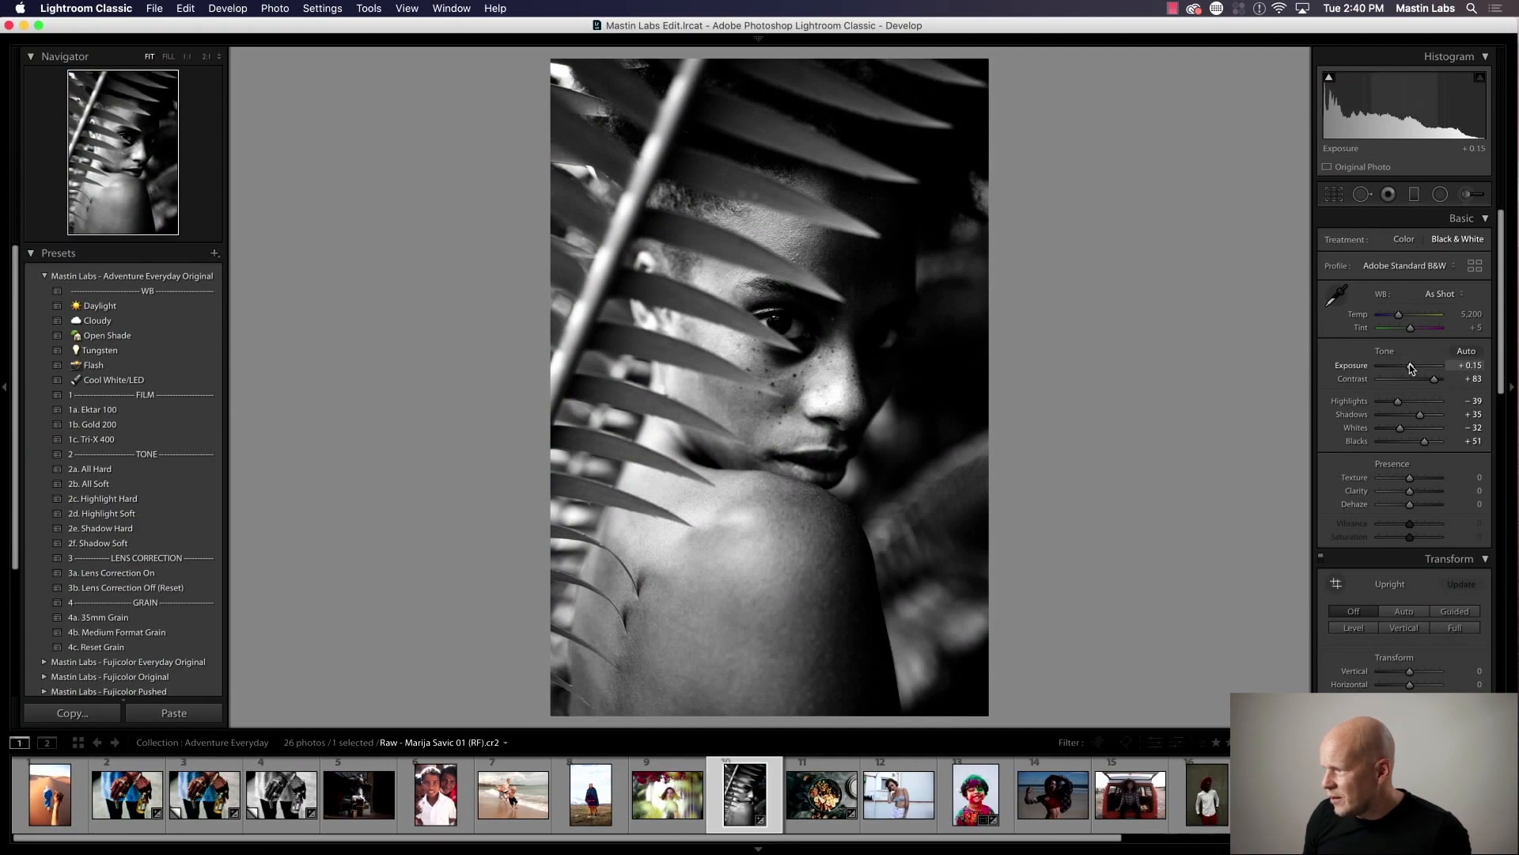
pyautogui.moveTo(1411, 367); pyautogui.dragTo(1410, 367)
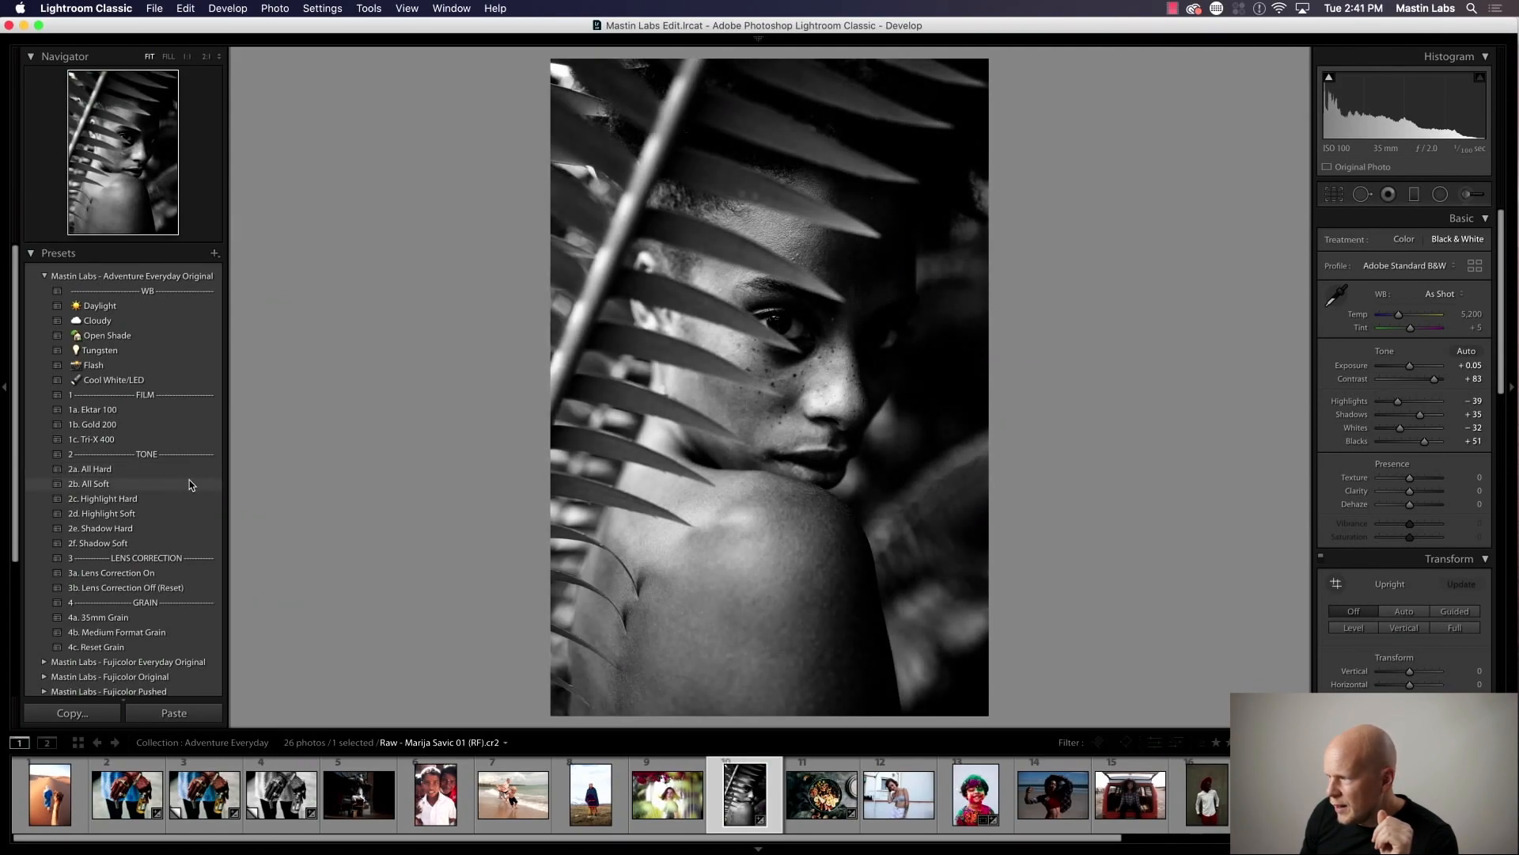
# Apply the 2b. All Soft tone preset to the fern portrait and compare it before and after
pyautogui.click(180, 482)
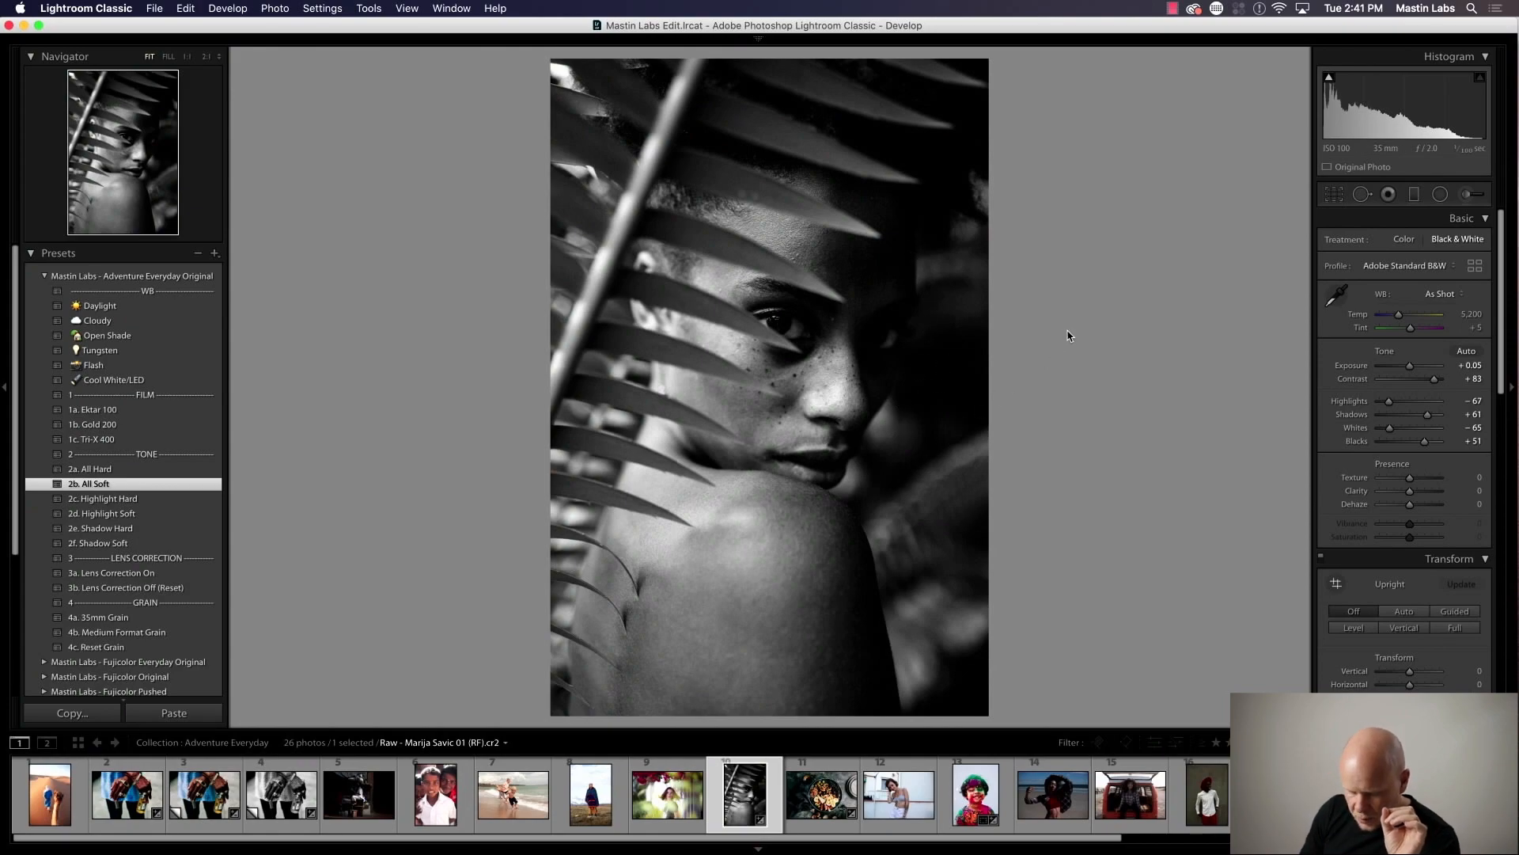
pyautogui.press('y')
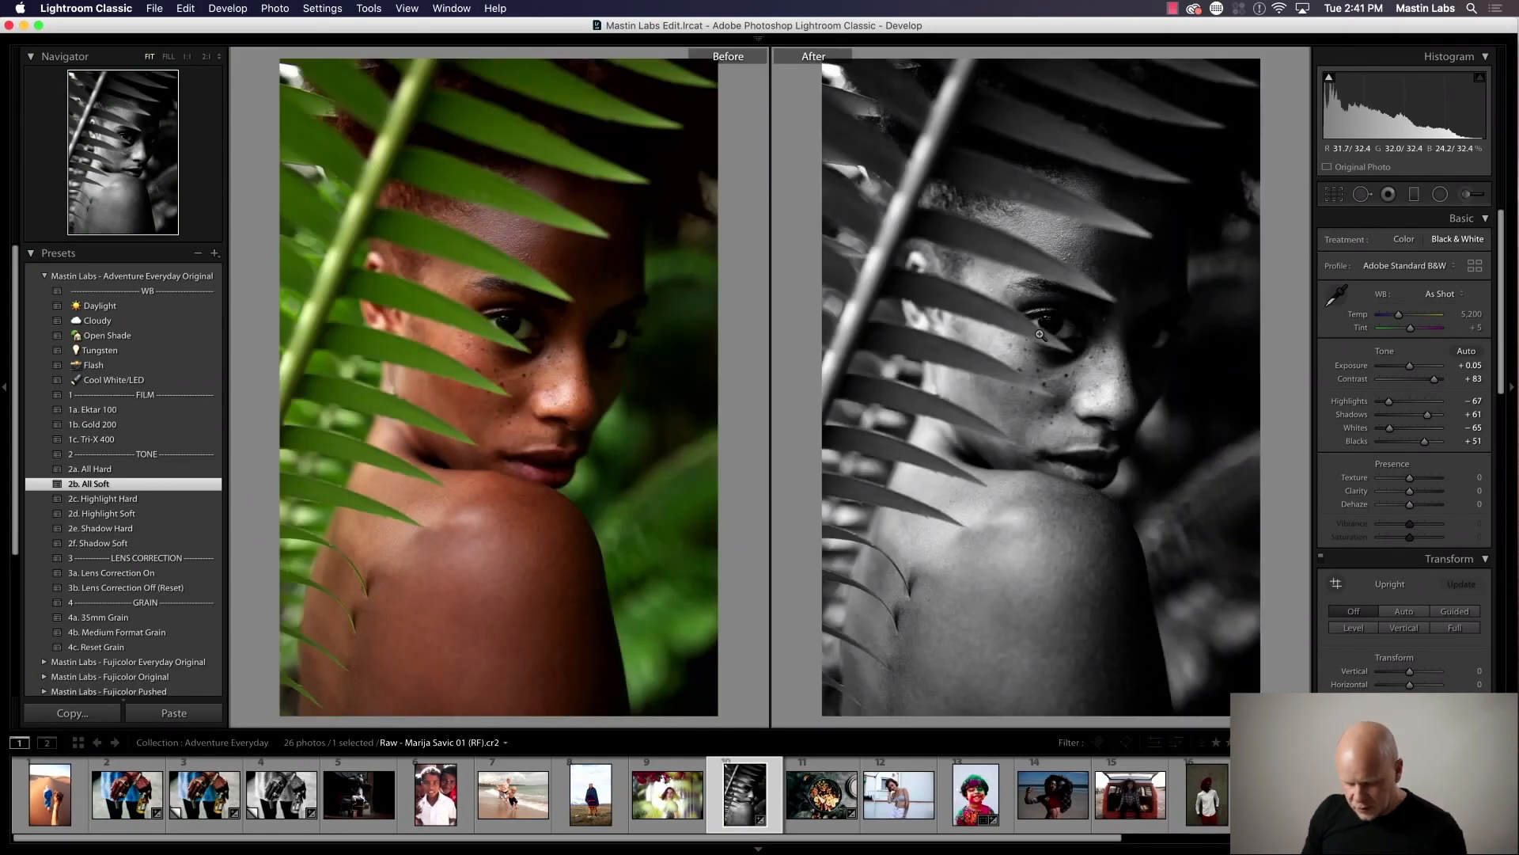
pyautogui.press('y')
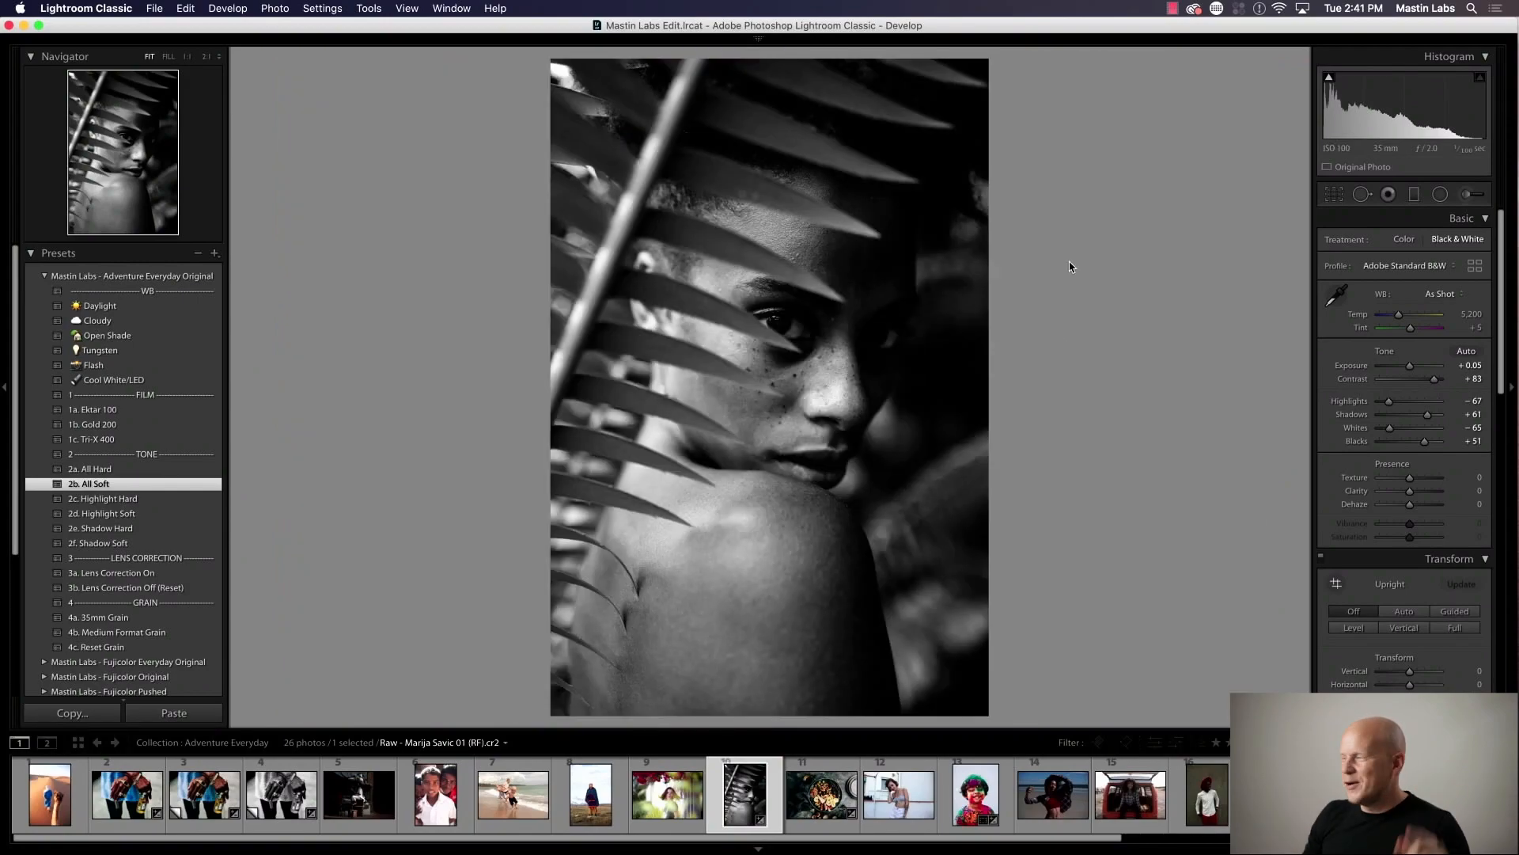
# Crop the fern portrait to a 4 x 3 aspect ratio, reposition it within the frame, and compare it before and after
pyautogui.click(1335, 196)
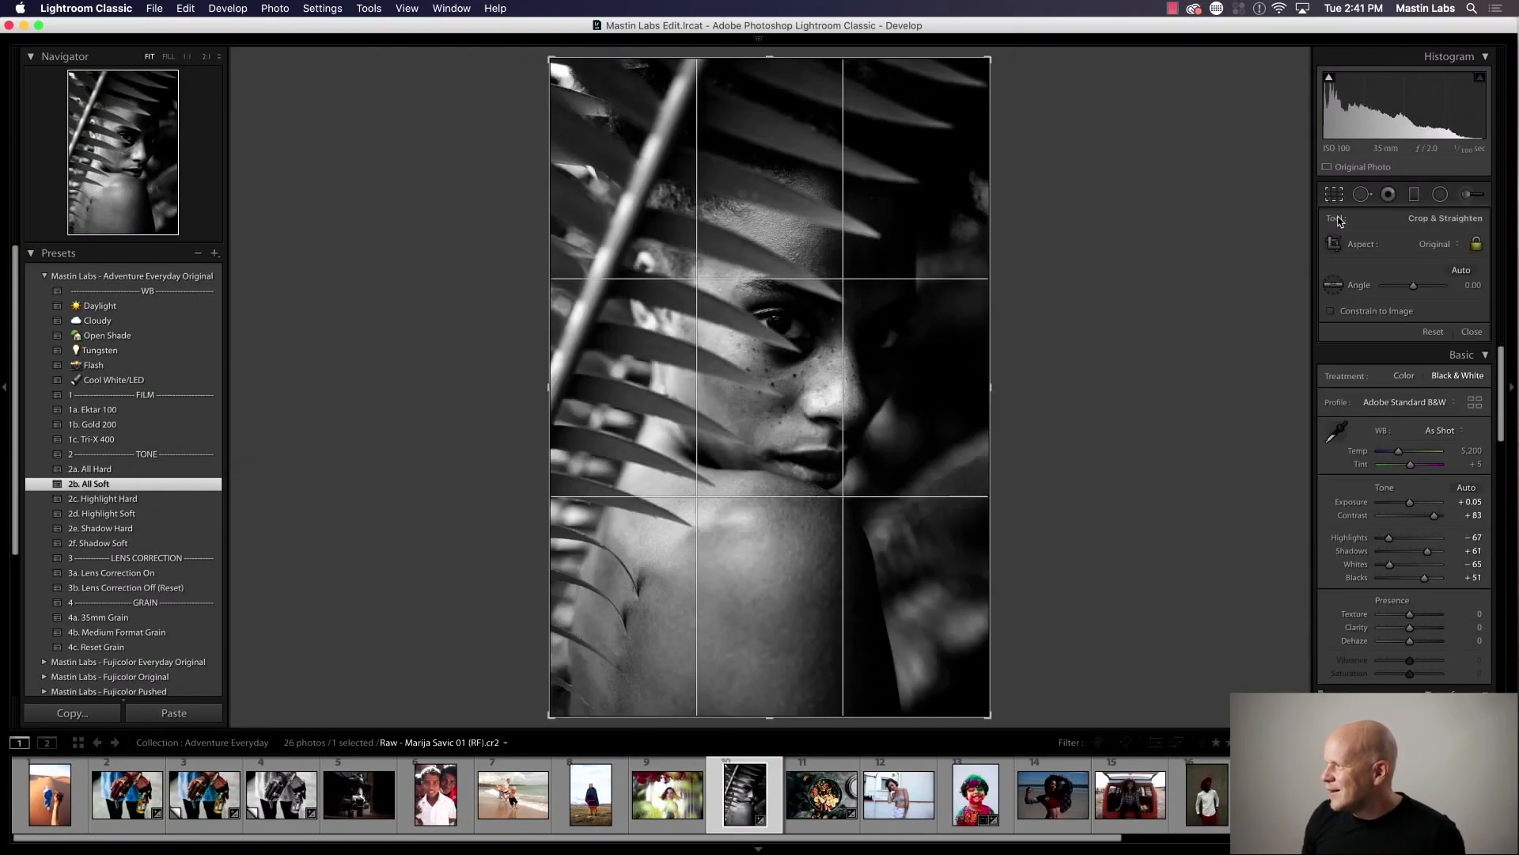
pyautogui.click(1383, 246)
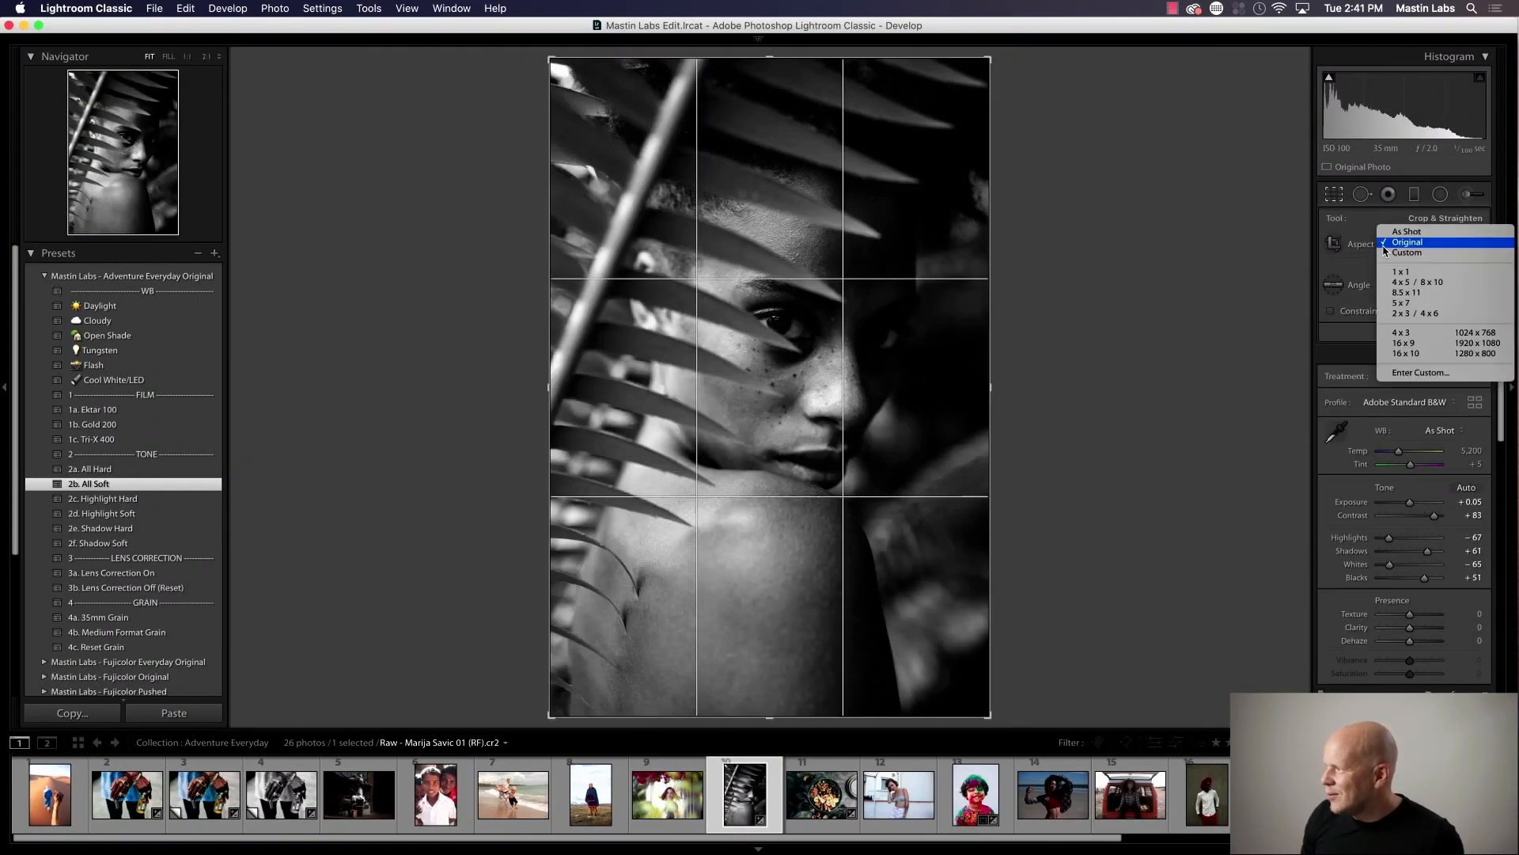
pyautogui.click(1406, 332)
pyautogui.moveTo(909, 302); pyautogui.dragTo(912, 277)
pyautogui.press('Return')
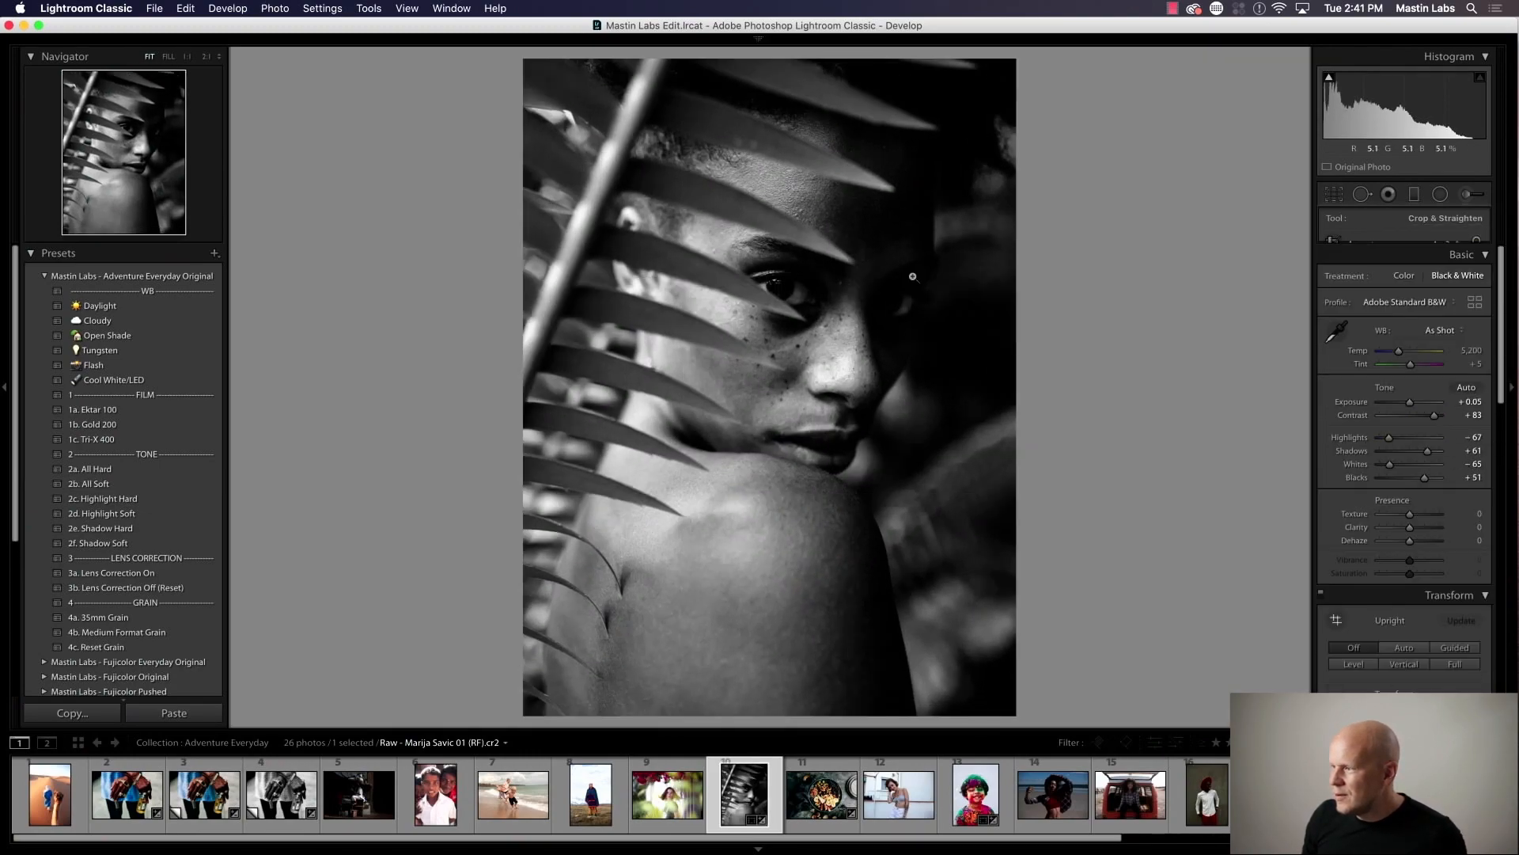
pyautogui.press('y')
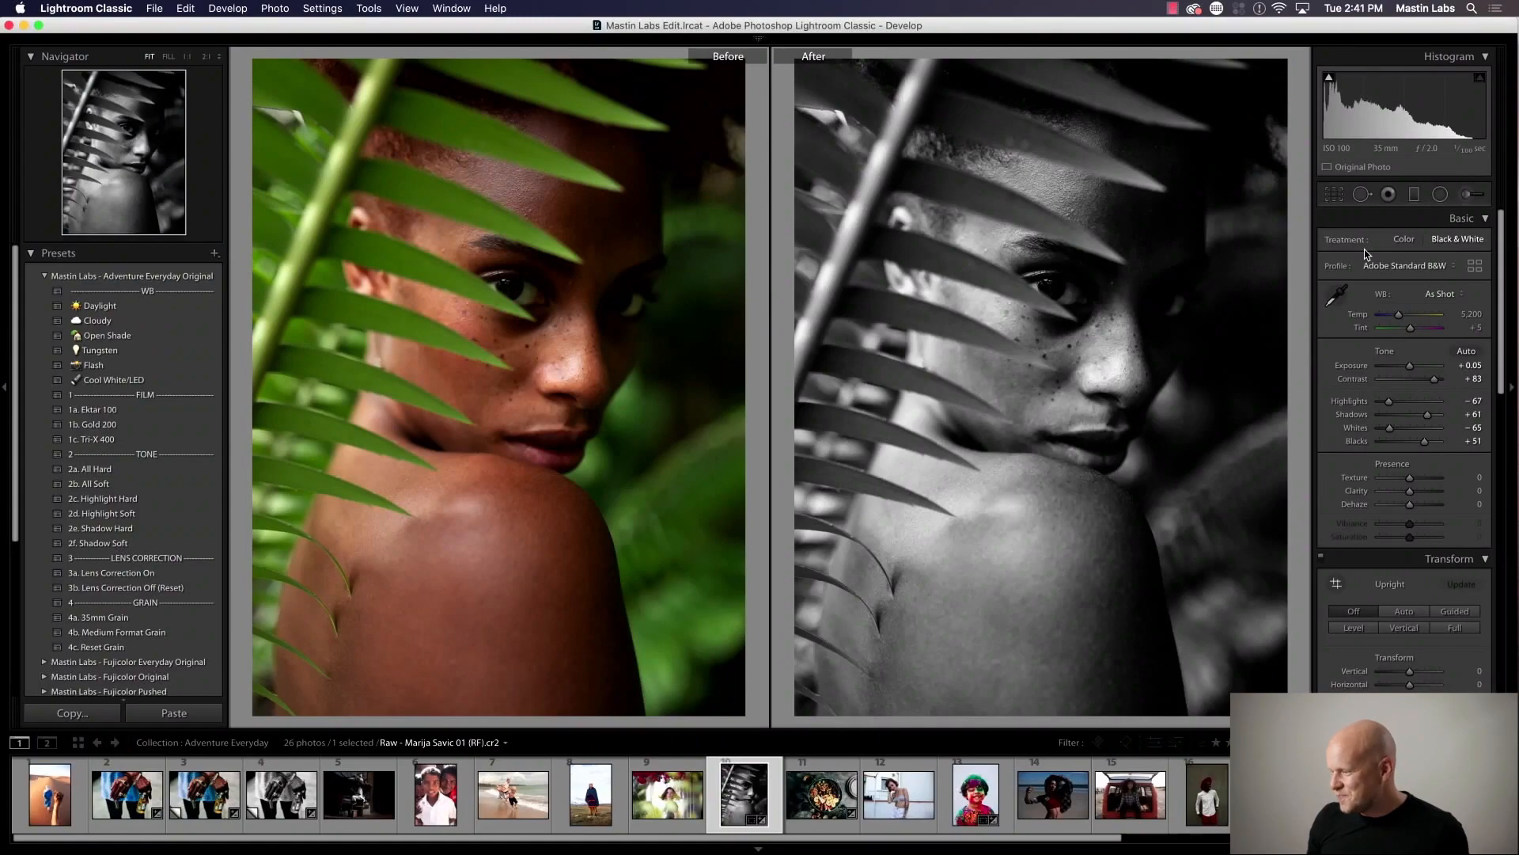
# Show the photo of the three children running on the beach in single-image view and apply 1b. Gold 200 to it
pyautogui.click(514, 807)
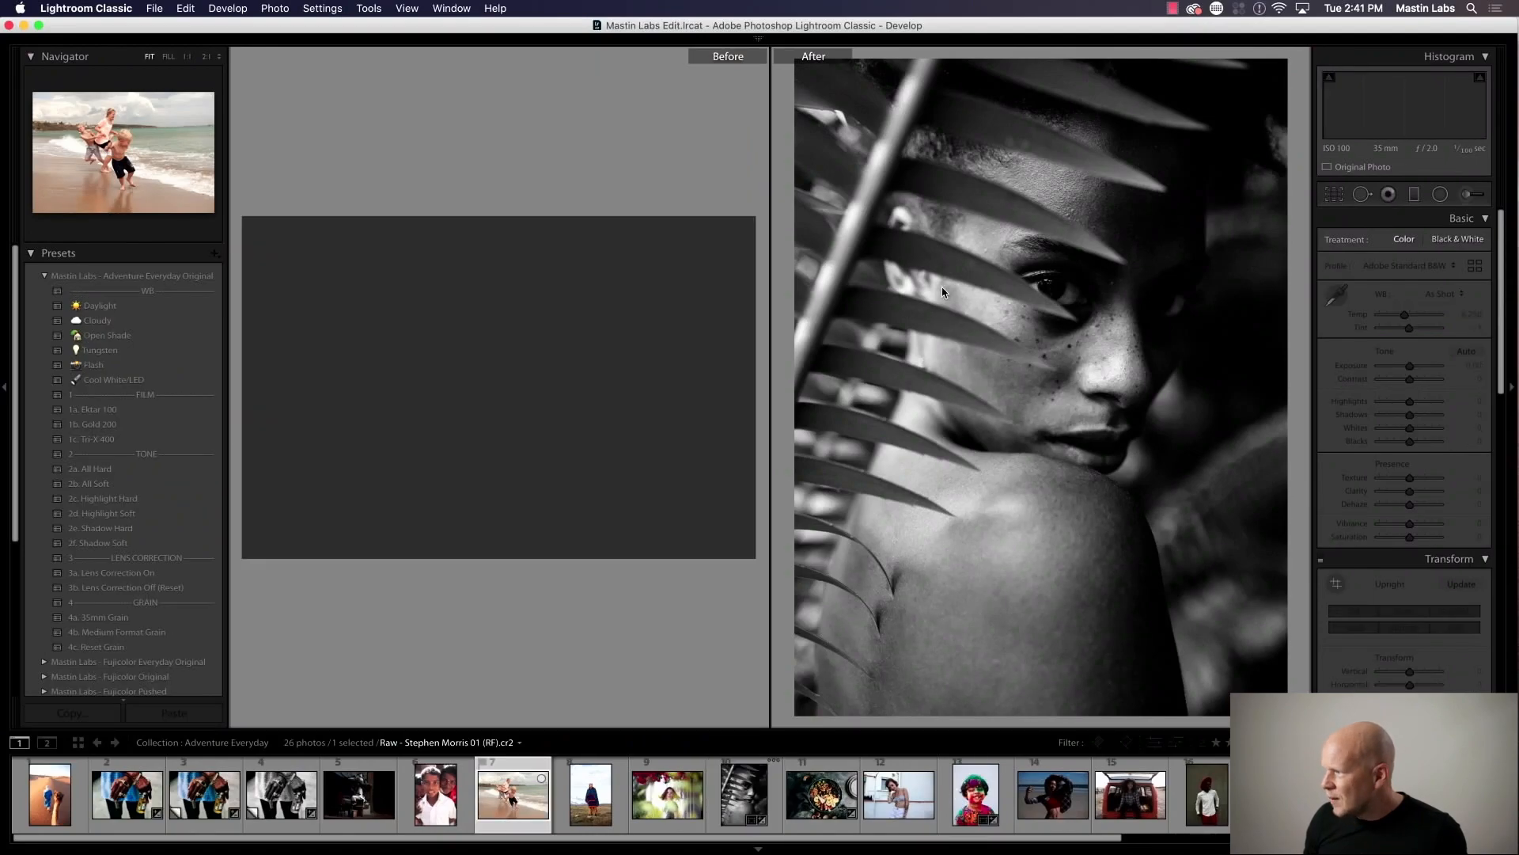
pyautogui.press('y')
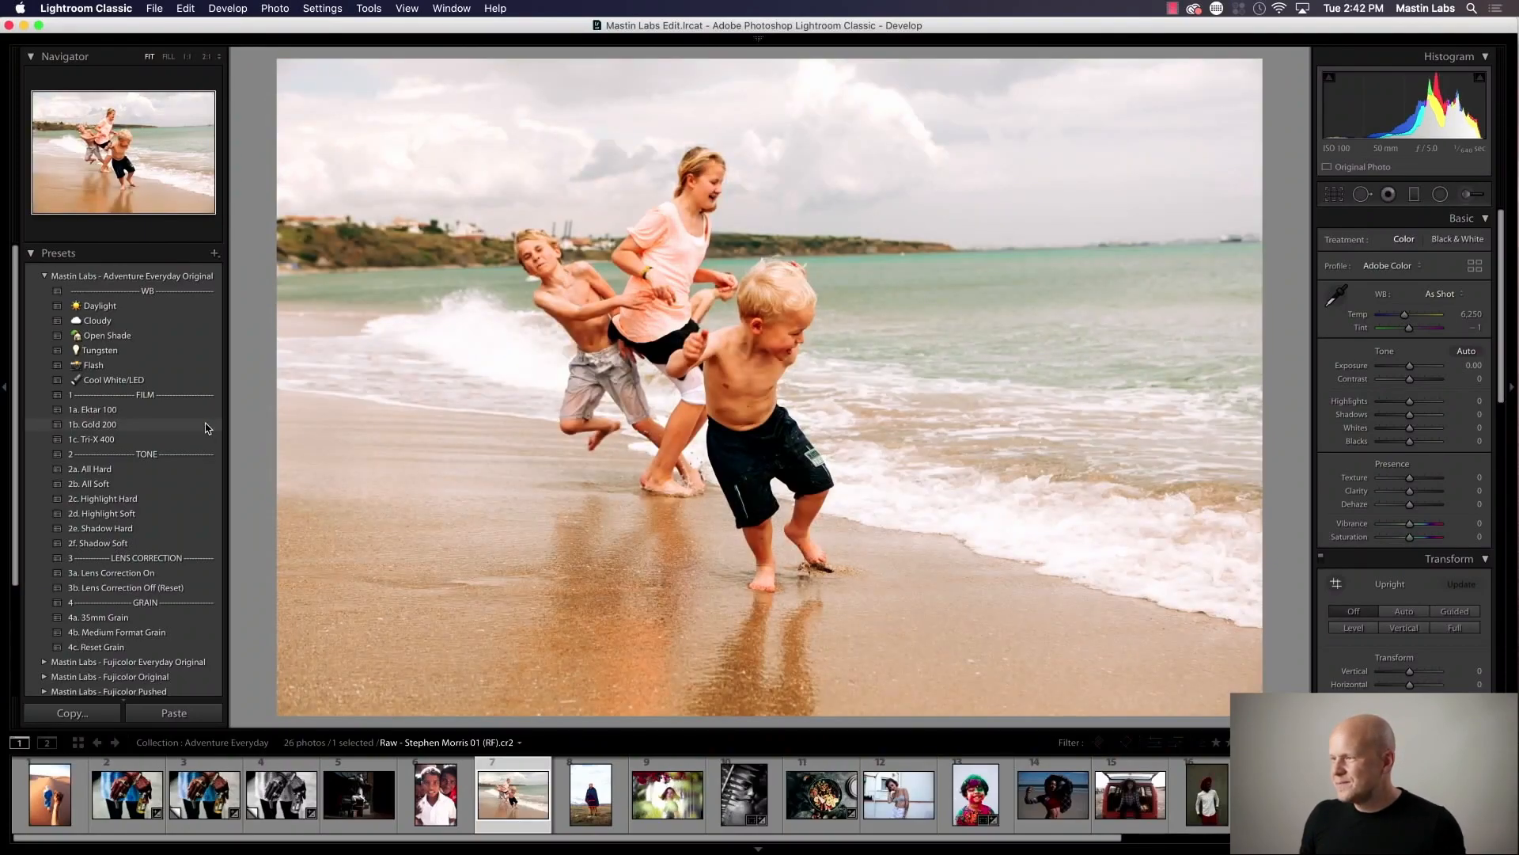
pyautogui.click(207, 428)
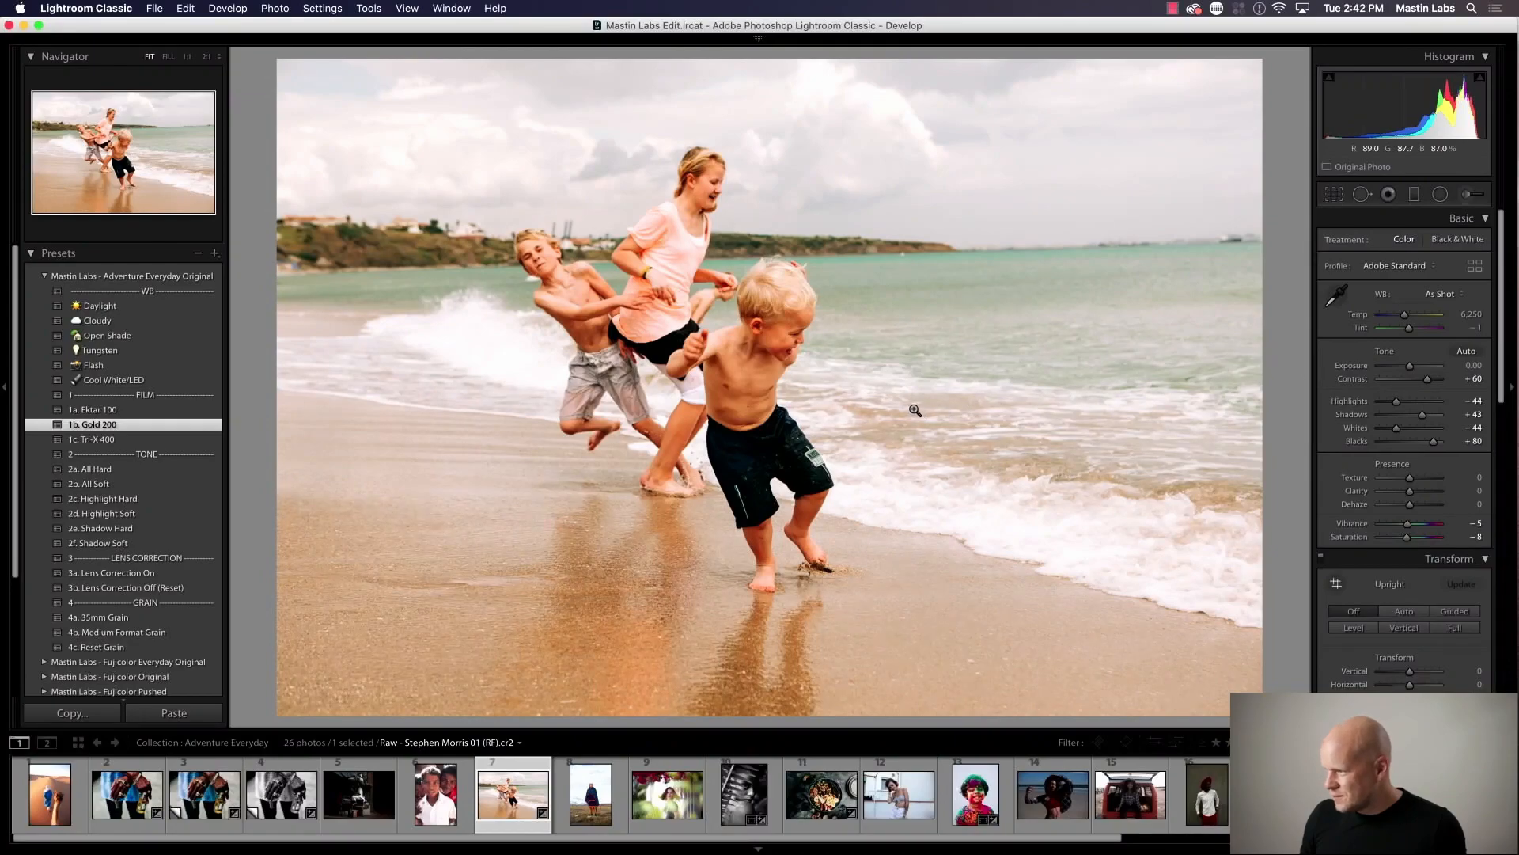
# Rotate the crop of the beach photo slightly until the sea horizon is level
pyautogui.press('r')
pyautogui.moveTo(1285, 316); pyautogui.dragTo(1283, 324)
pyautogui.press('r')
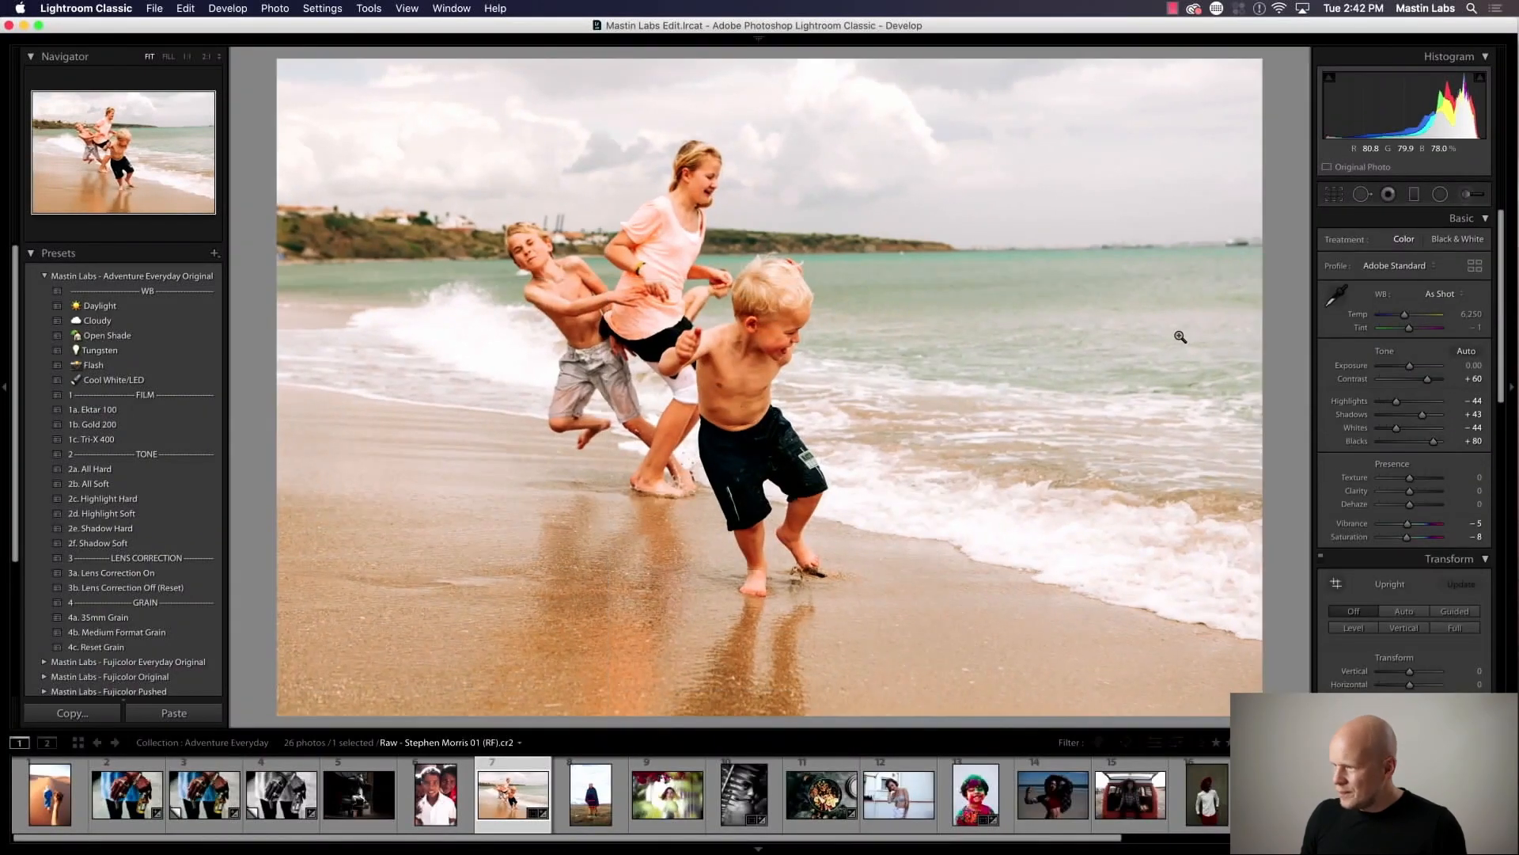
pyautogui.press('r')
pyautogui.moveTo(1276, 342); pyautogui.dragTo(1276, 338)
pyautogui.press('r')
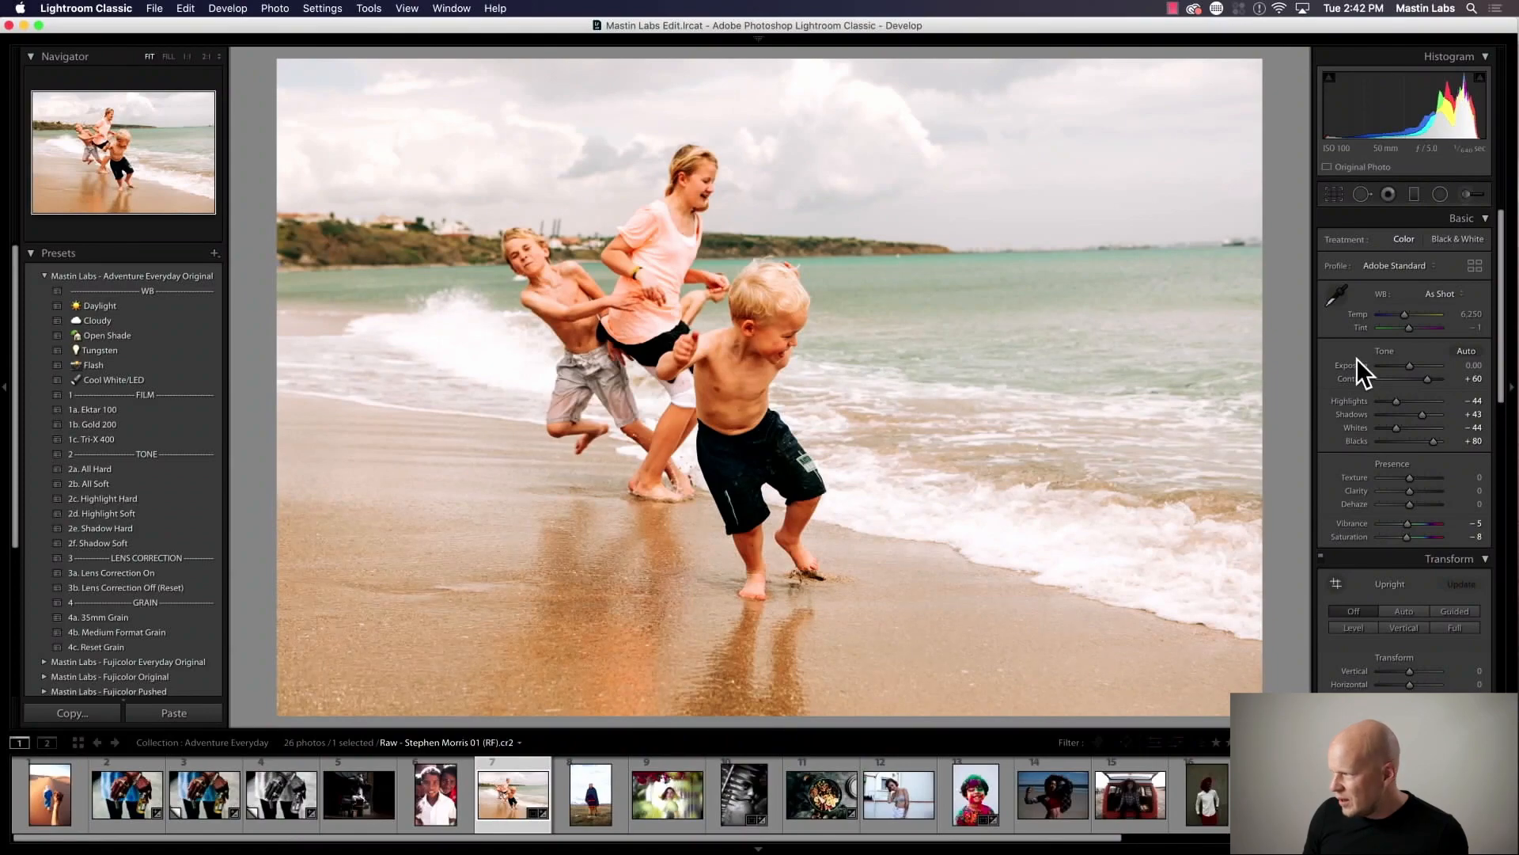
# Cool the beach photo's white balance to temperature 5,783 and tint -7, and compare it before and after
pyautogui.moveTo(1409, 328); pyautogui.dragTo(1403, 315)
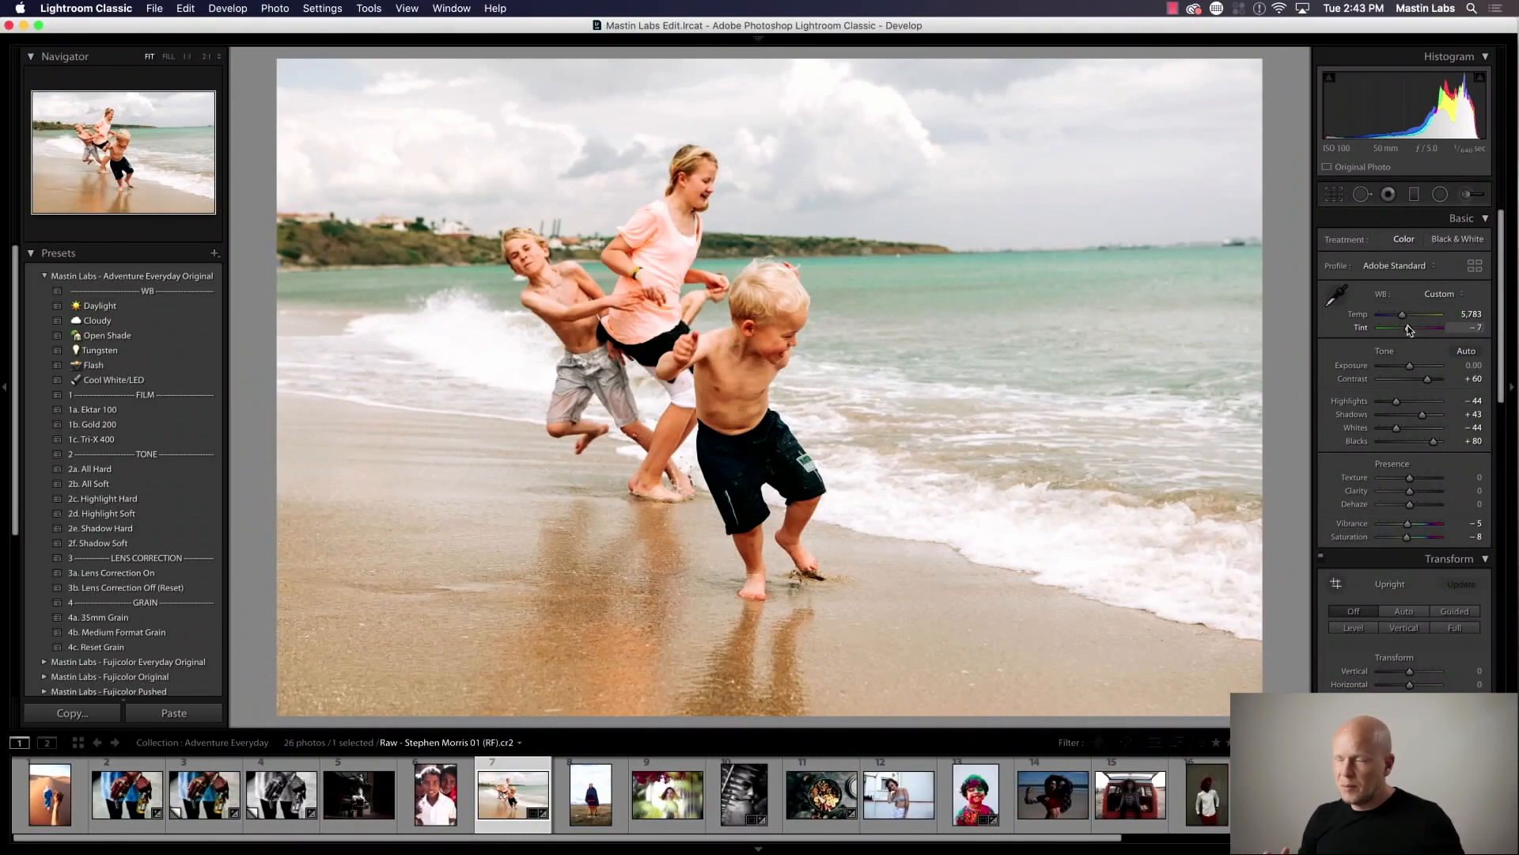
pyautogui.press('y')
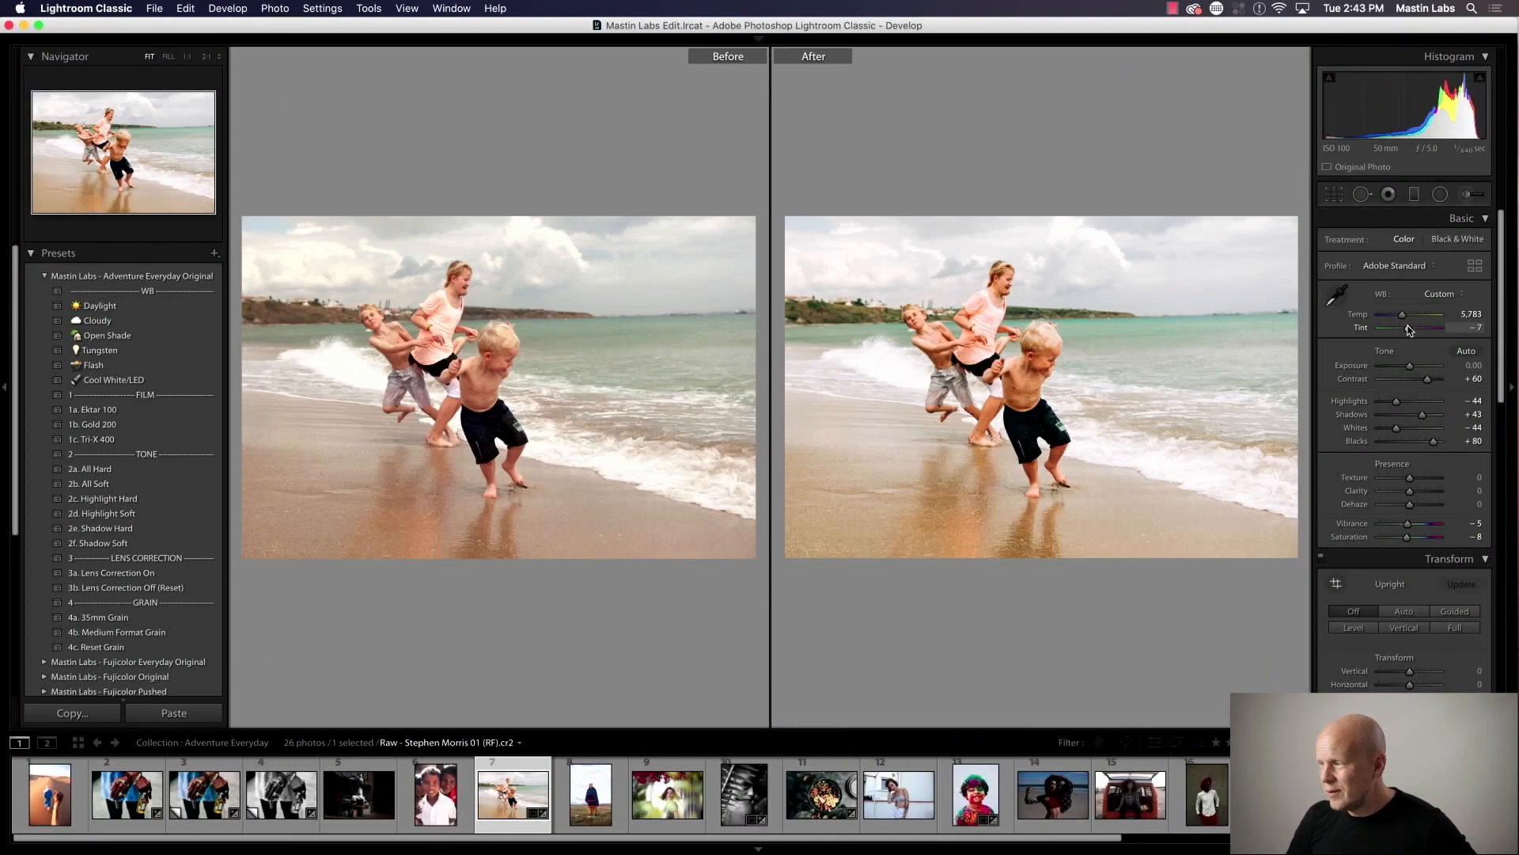
pyautogui.press('y')
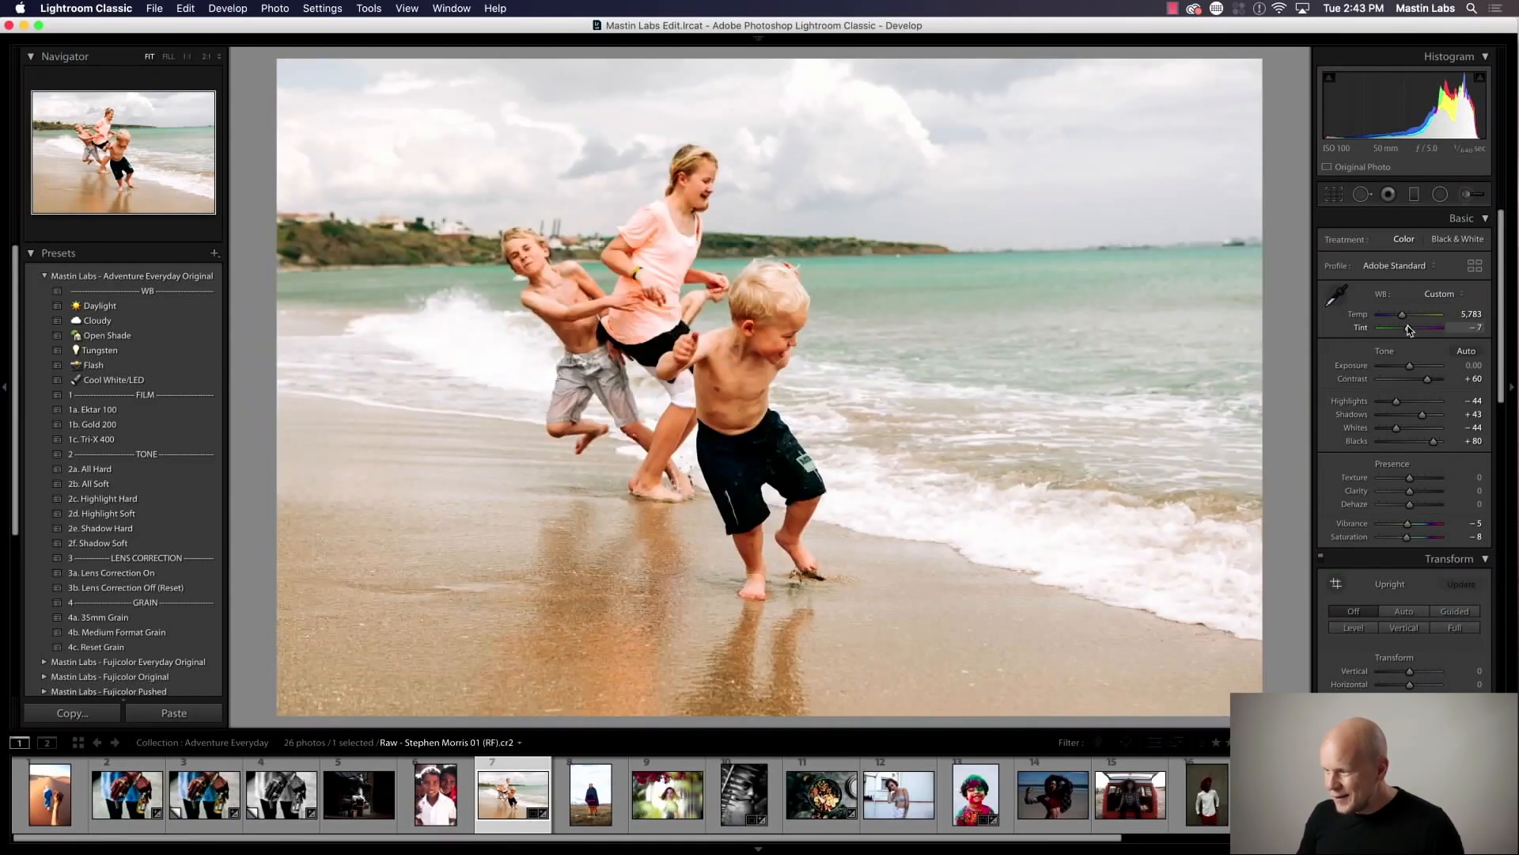